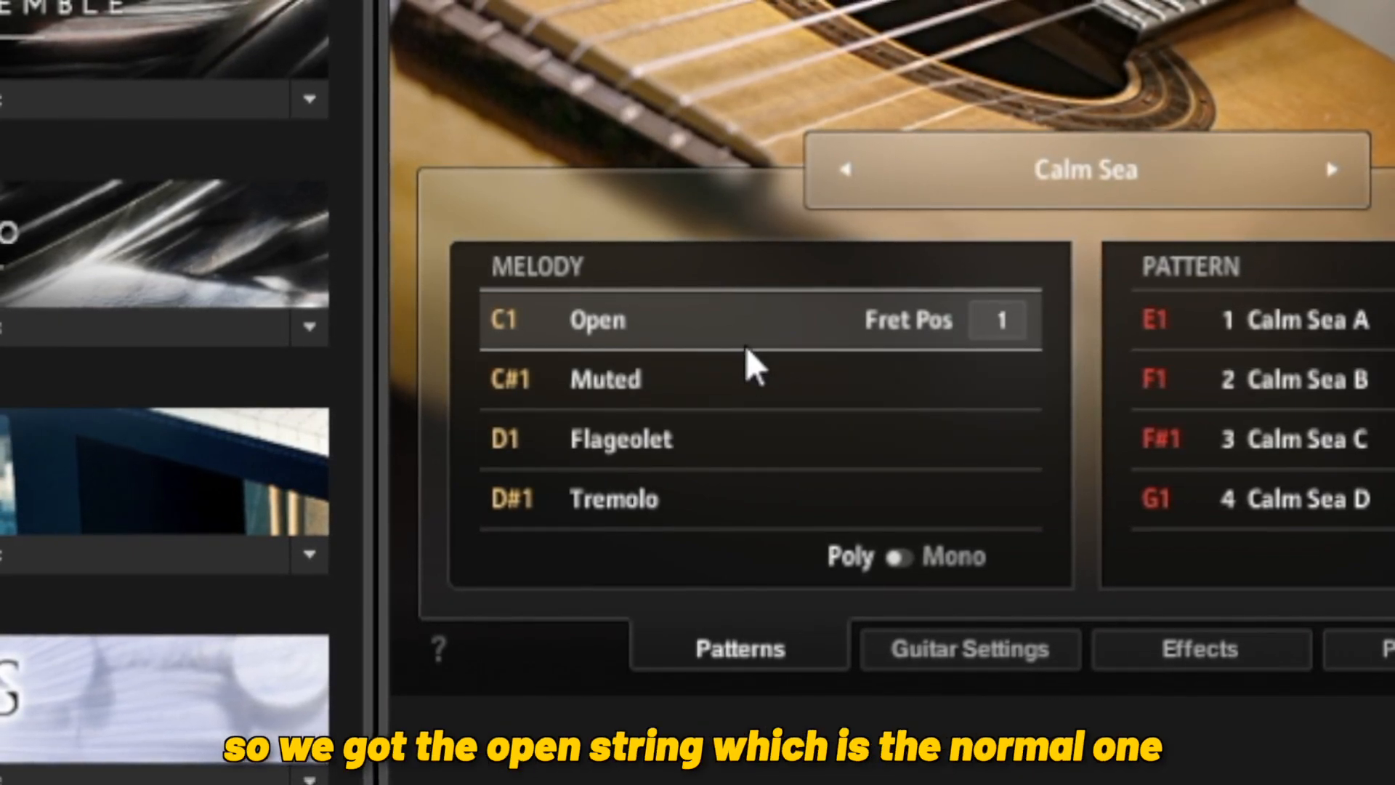
- Go through the Muted, Flageolet and Tremolo melody articulations of the Picked Nylon guitar
click(714, 400)
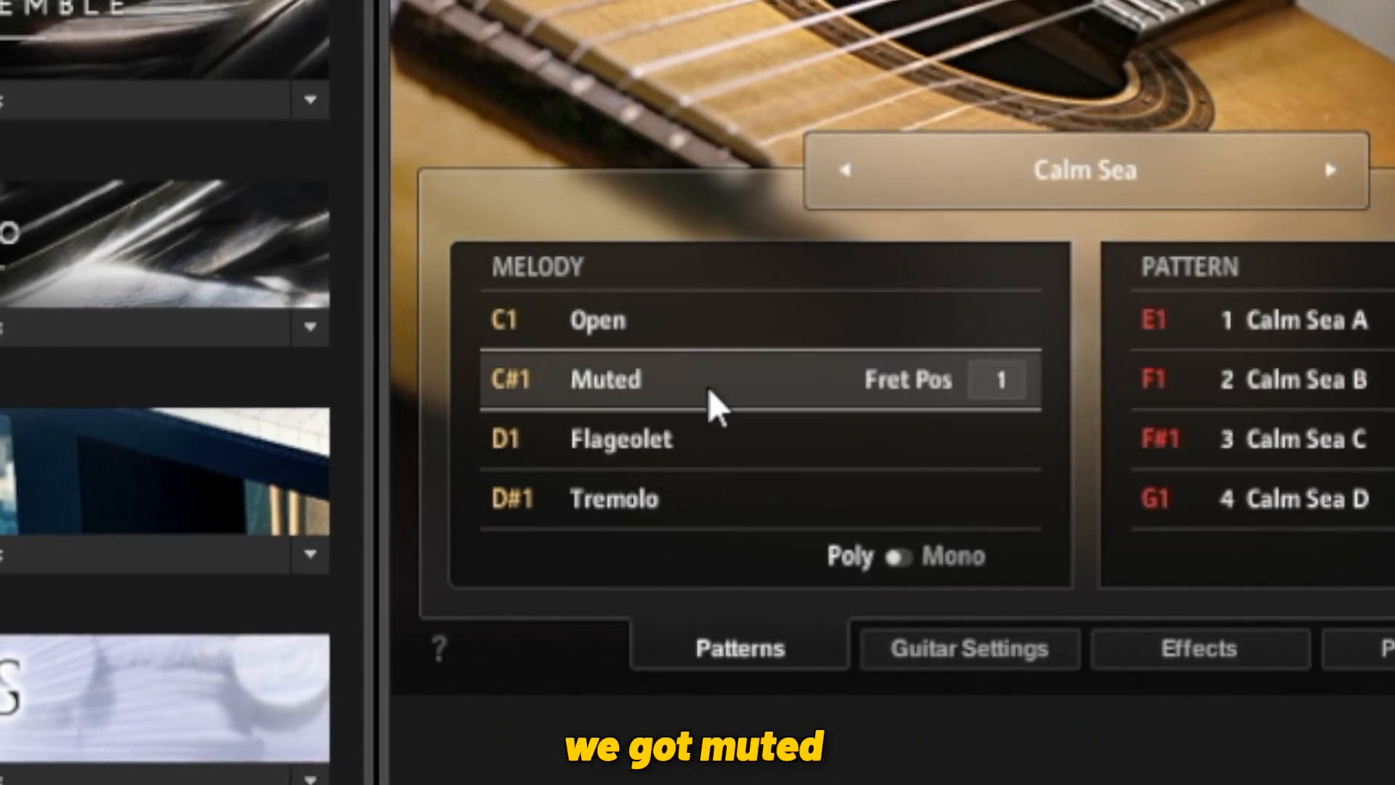
click(698, 449)
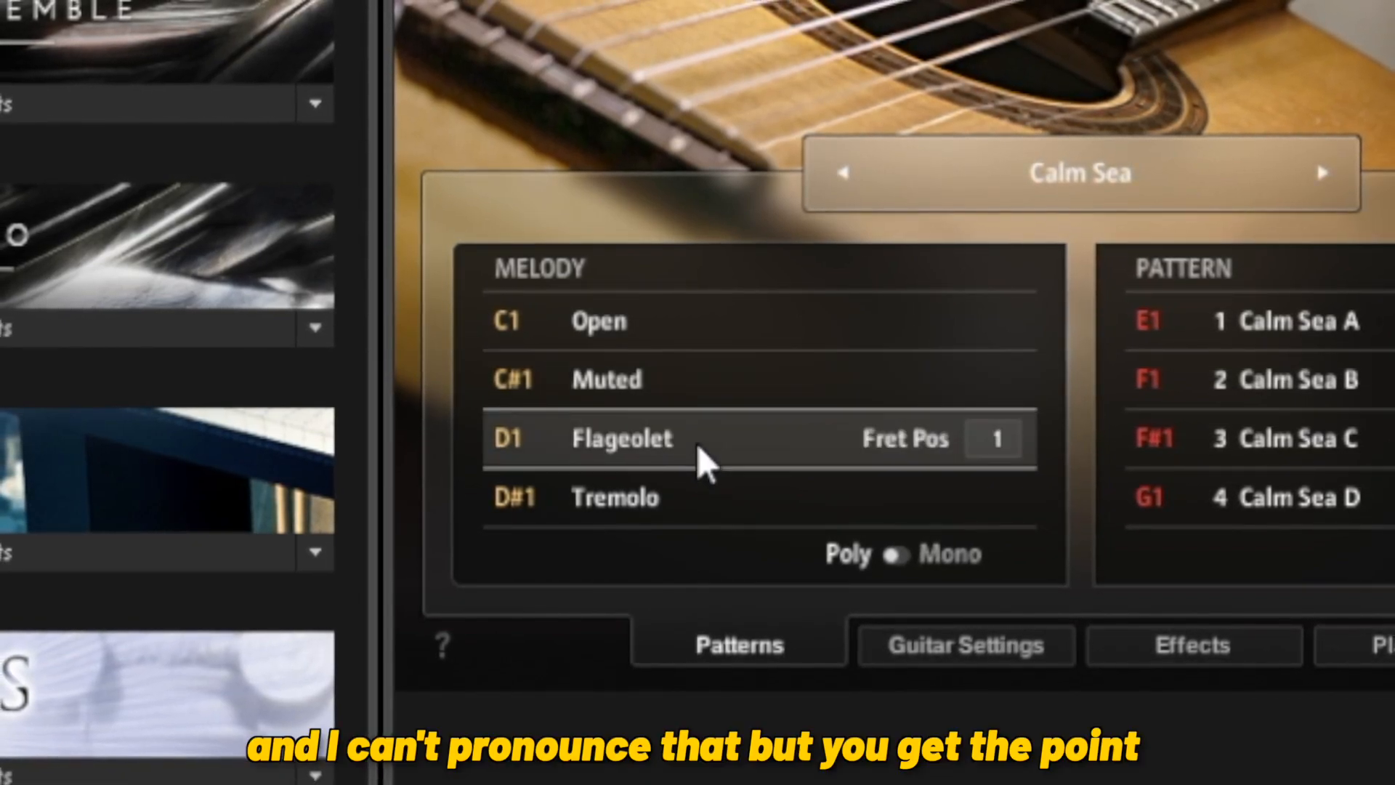
click(685, 499)
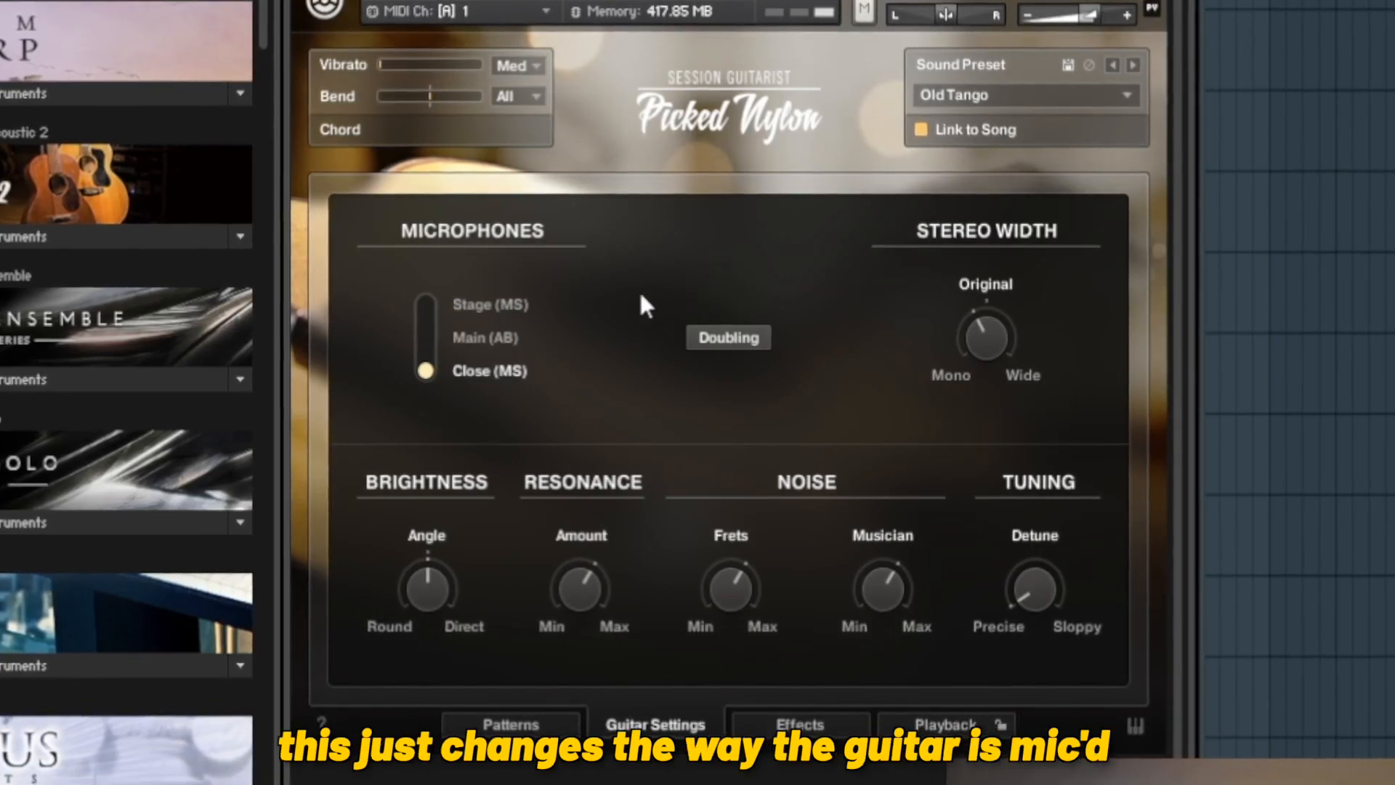
- Set the guitar's microphones to Stage (MS) and toggle the Doubling option
click(427, 309)
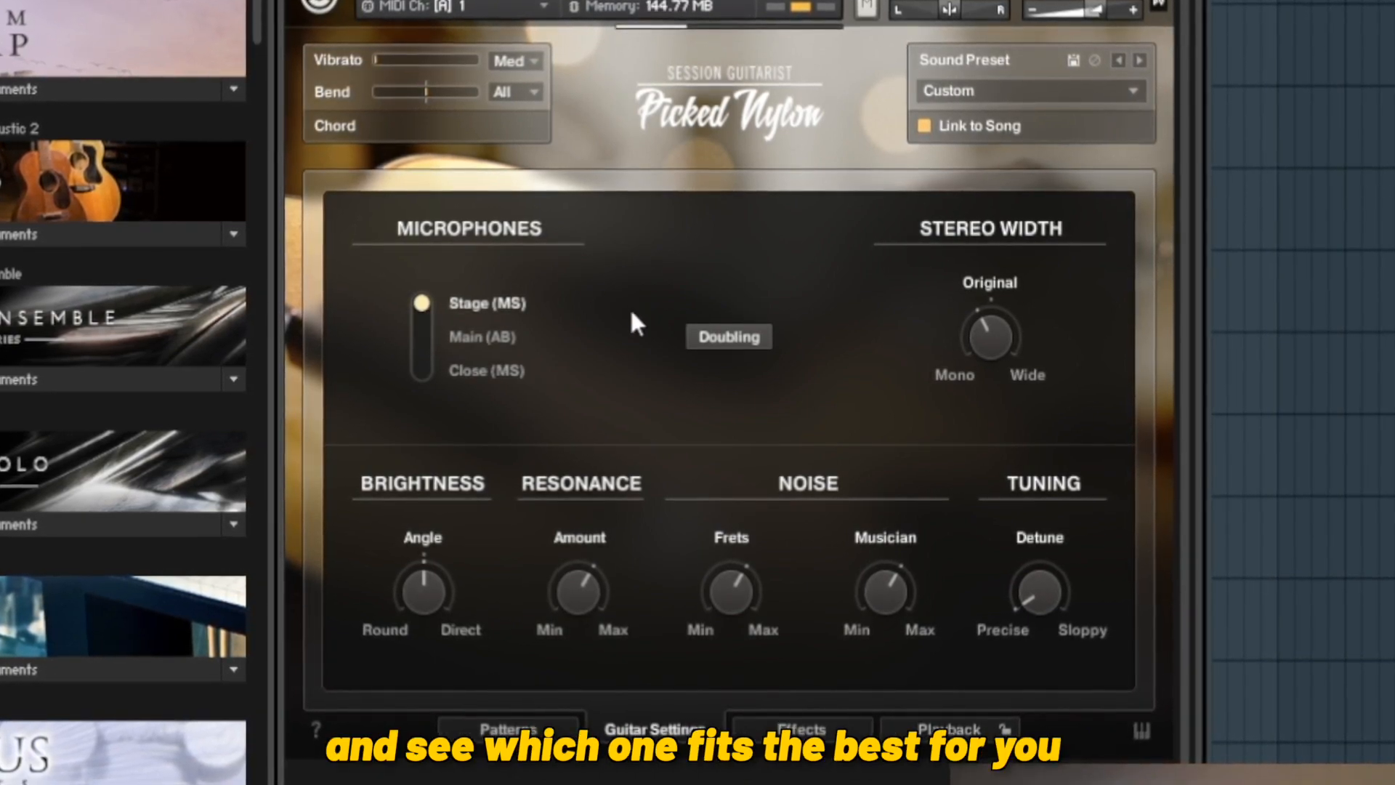
click(732, 339)
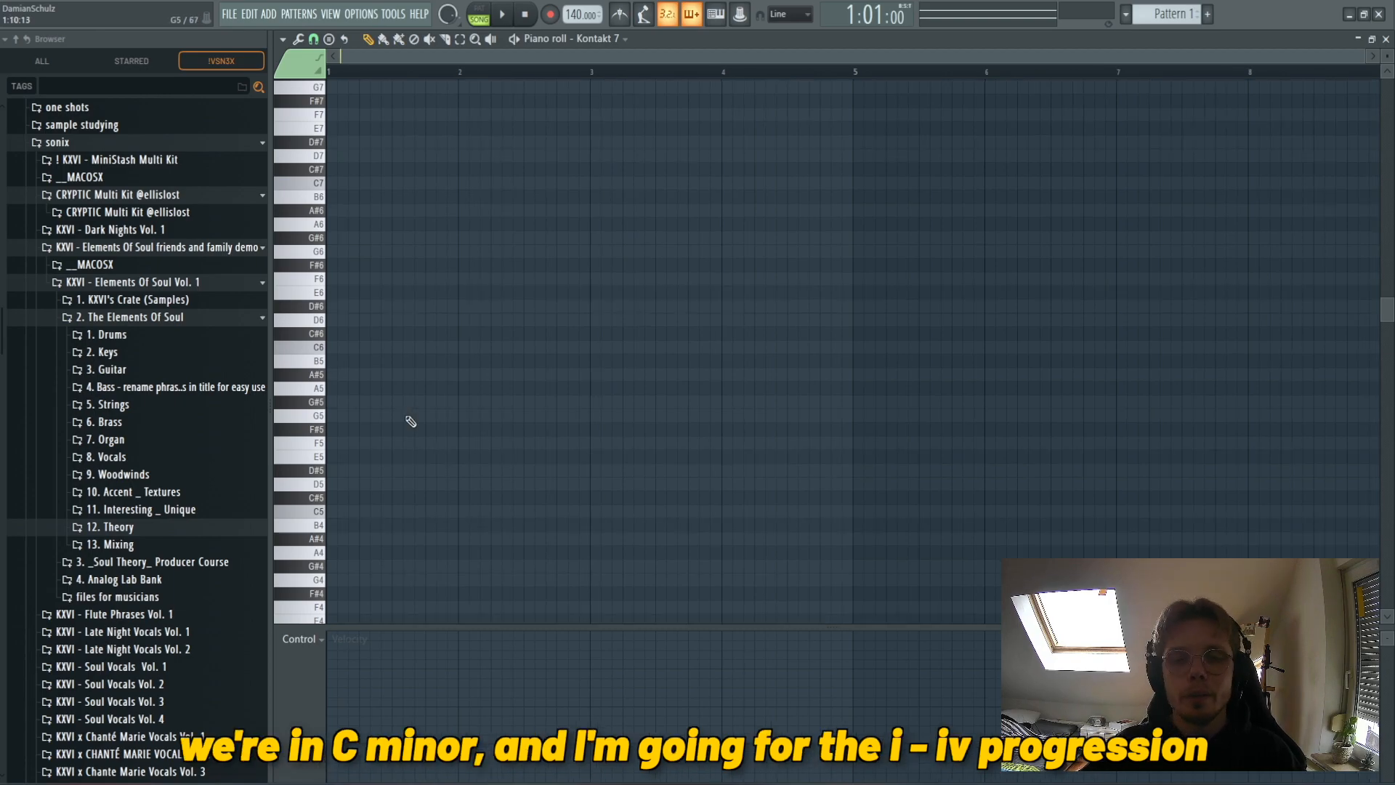
- Draw a two-bar F minor chord at the start of the piano roll with the notes F5, G#5 and C6
click(351, 443)
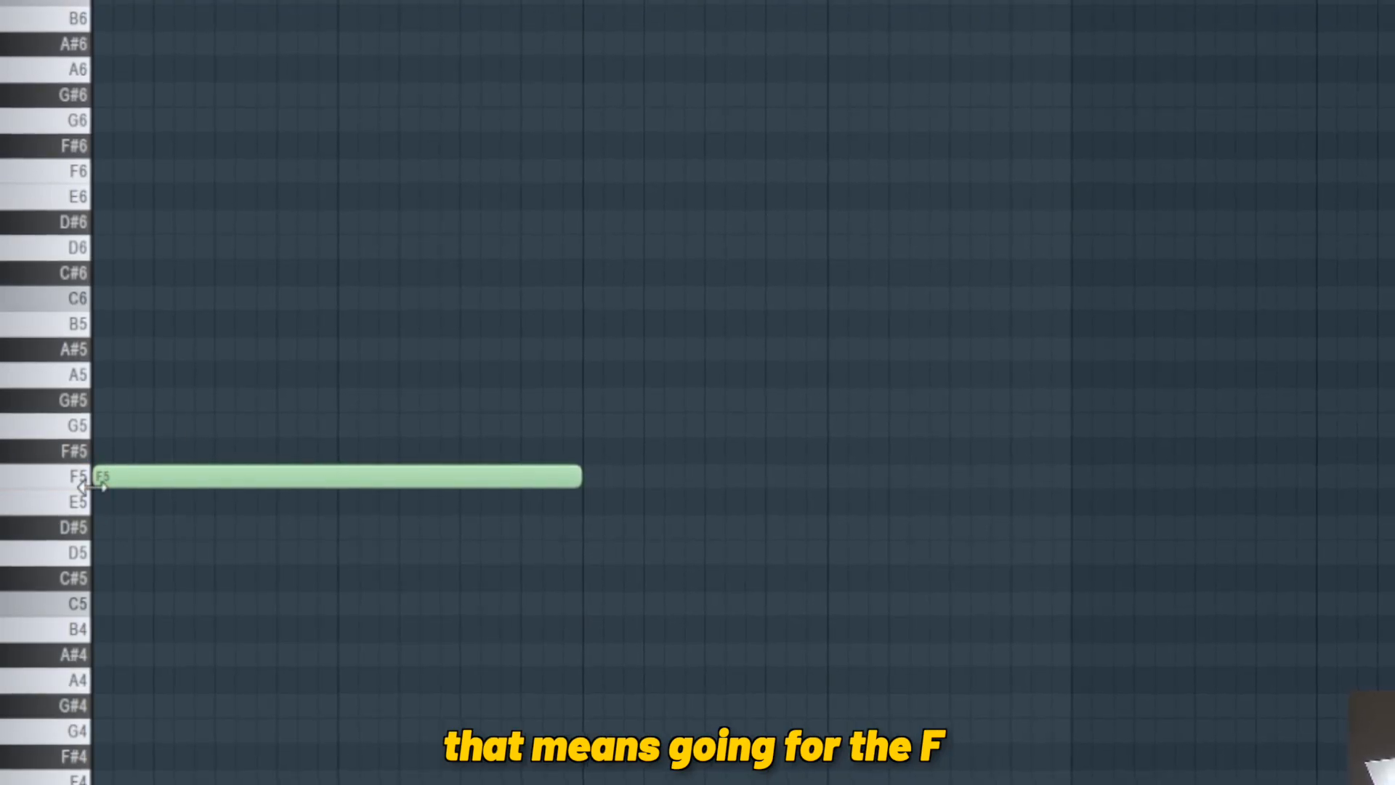
click(100, 400)
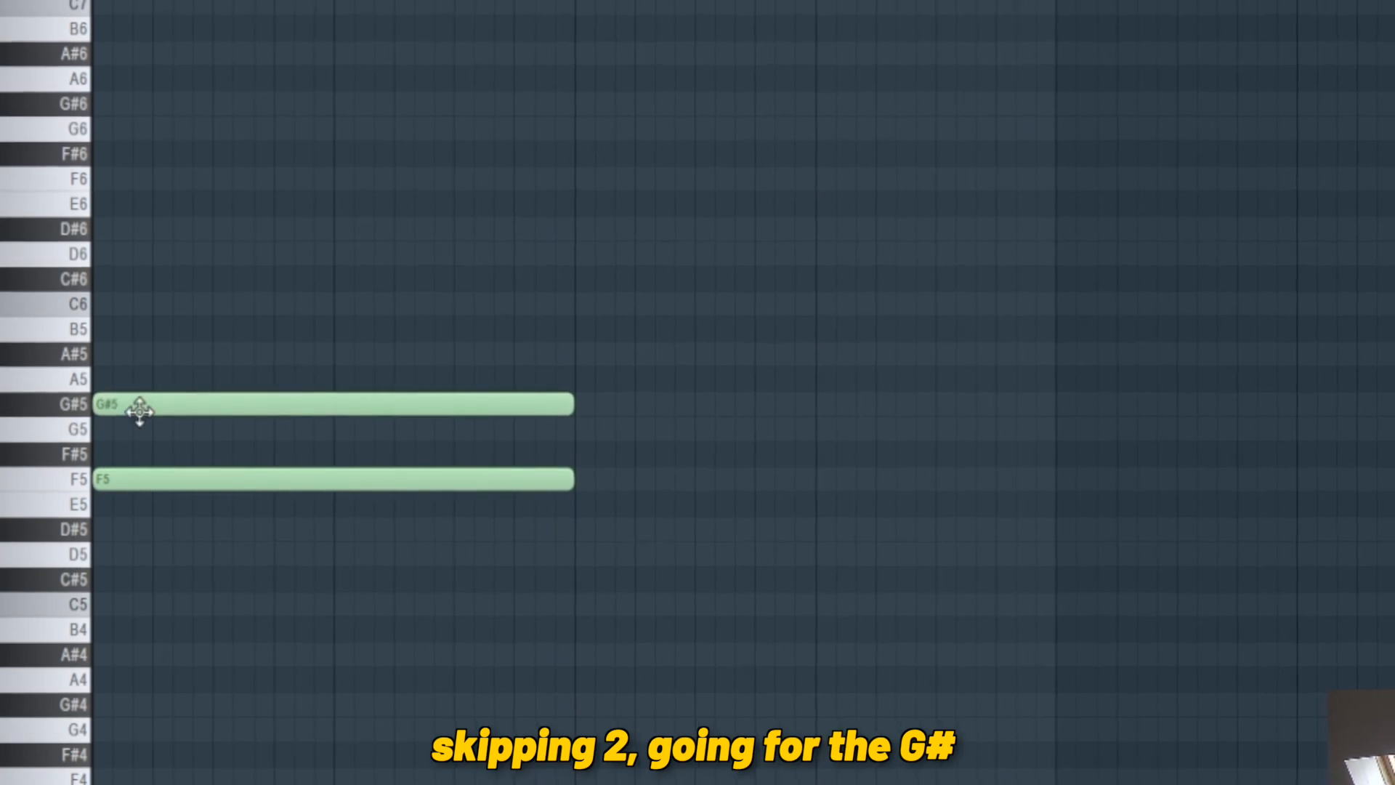
drag(104, 332, 61, 308)
drag(557, 226, 313, 441)
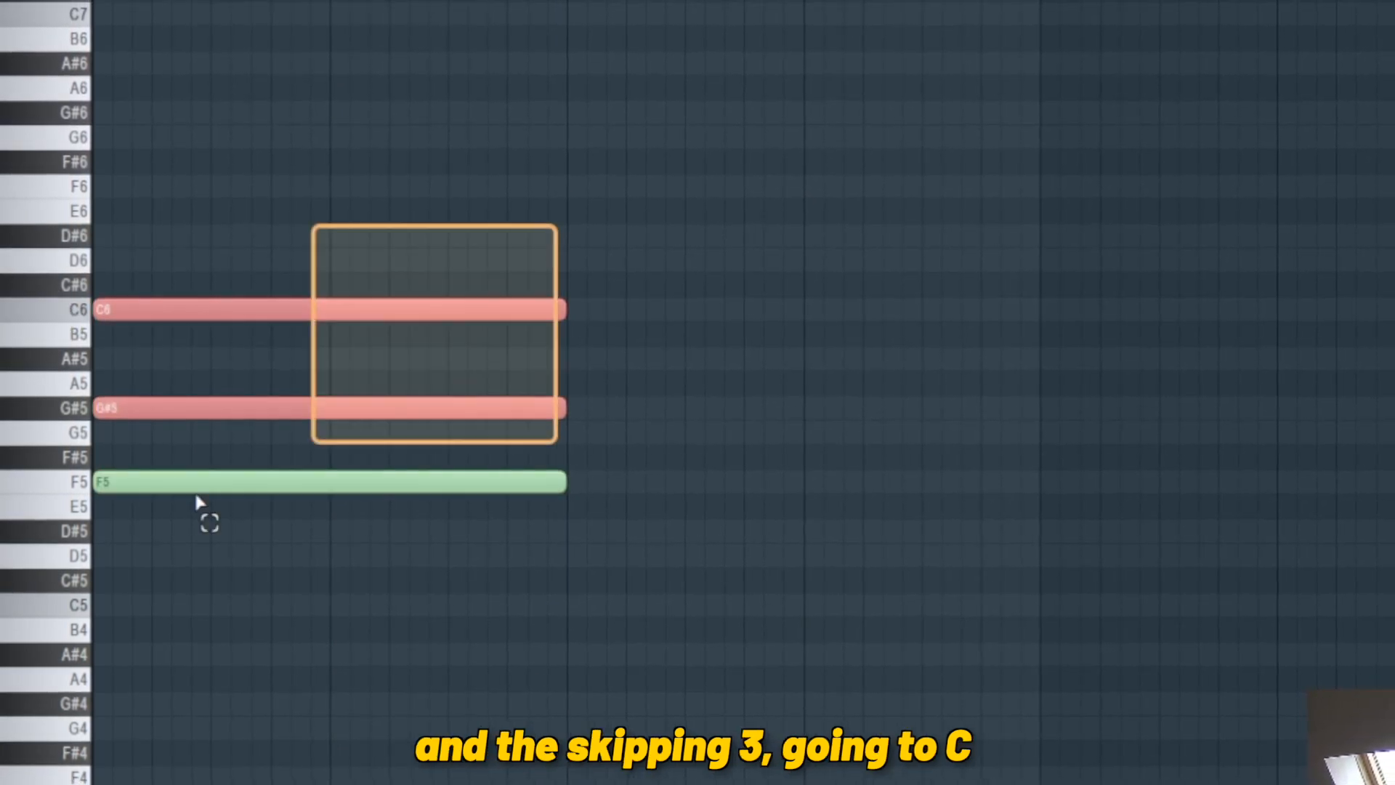
drag(203, 508, 634, 204)
ctrl+click(559, 522)
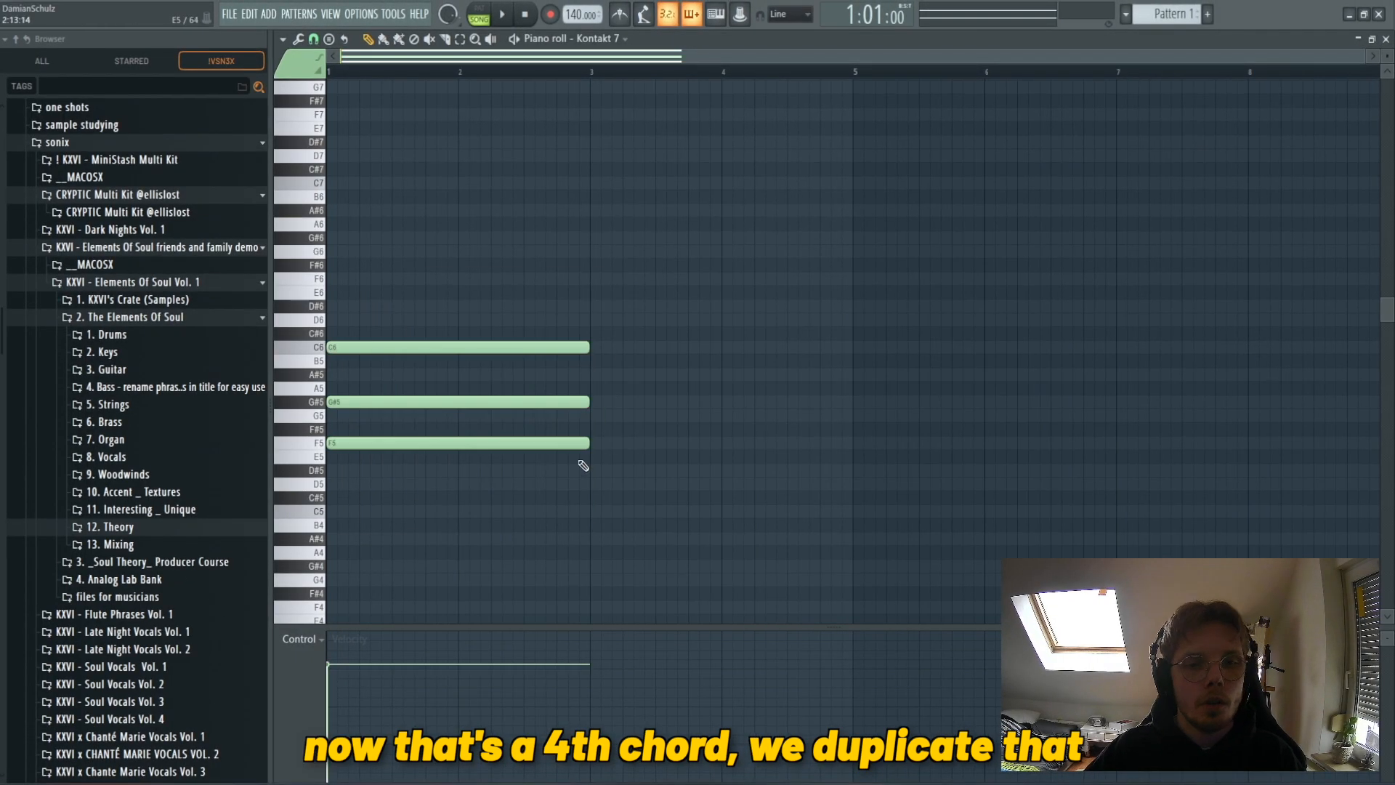
- Duplicate the chord into bars 3 and 4 and transpose the copy down five semitones to C5, D#5 and G5
key(ctrl+b)
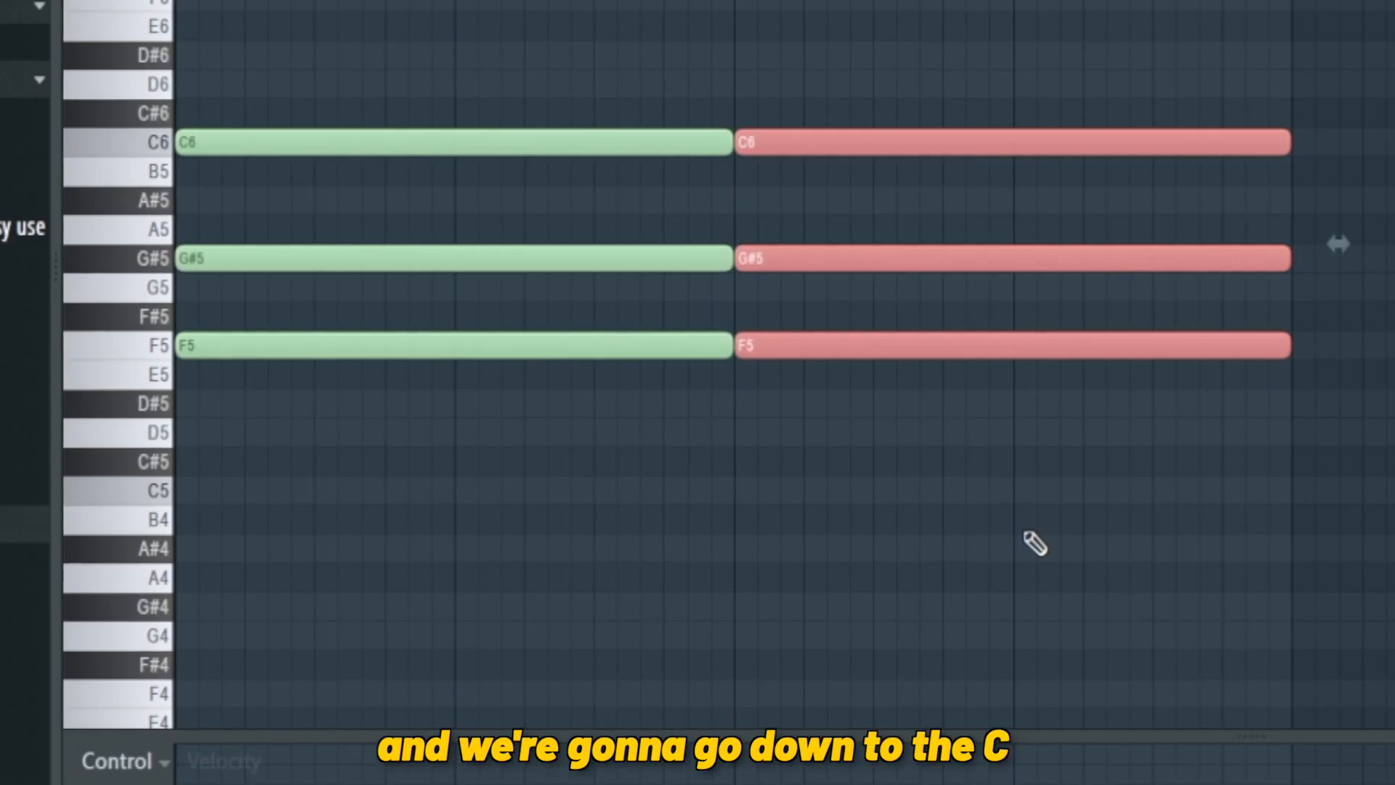
key(Down)
key(Down)
key(Down)
key(Down)
key(Down)
key(ctrl+d)
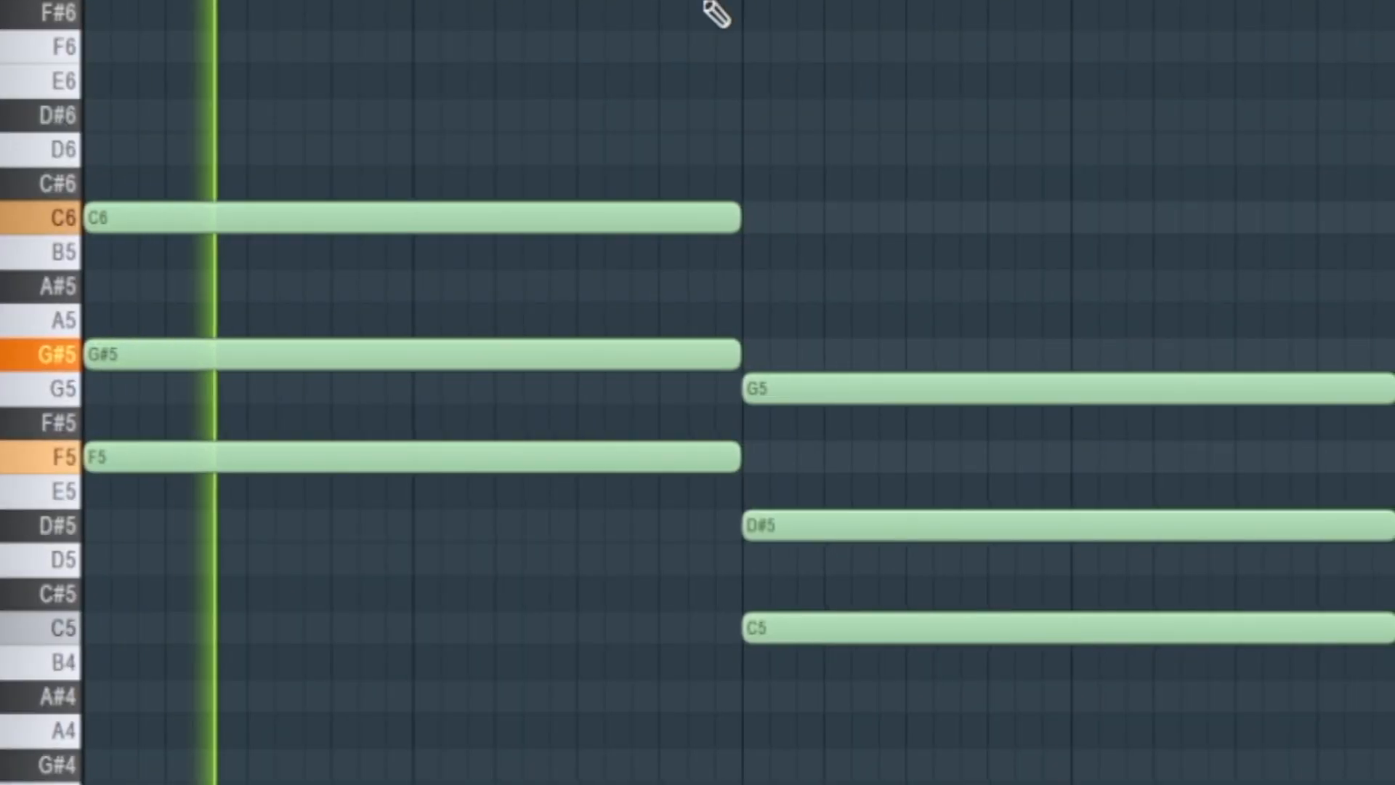
- Invert the first chord by lowering its C6 to C5, and add a G5 note to it
click(925, 65)
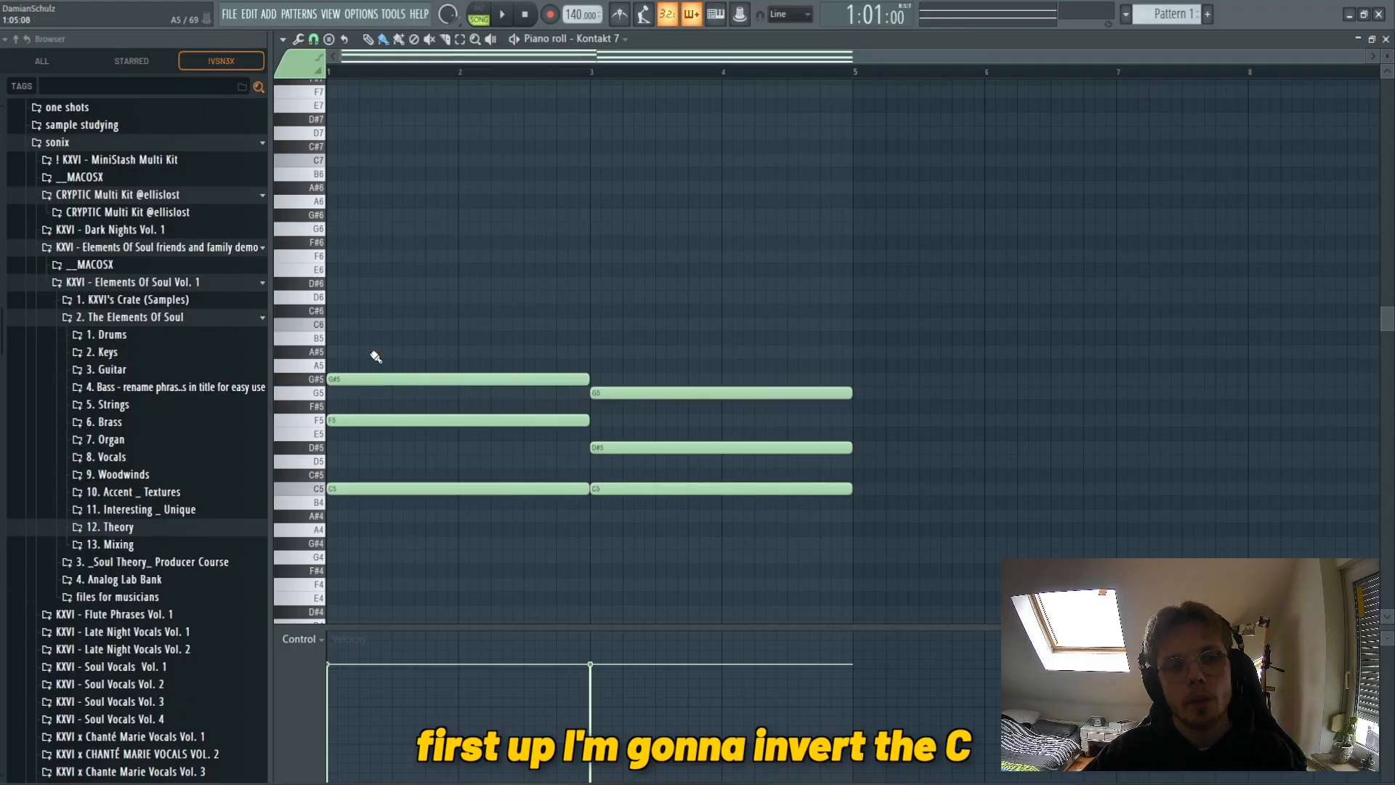
key(space)
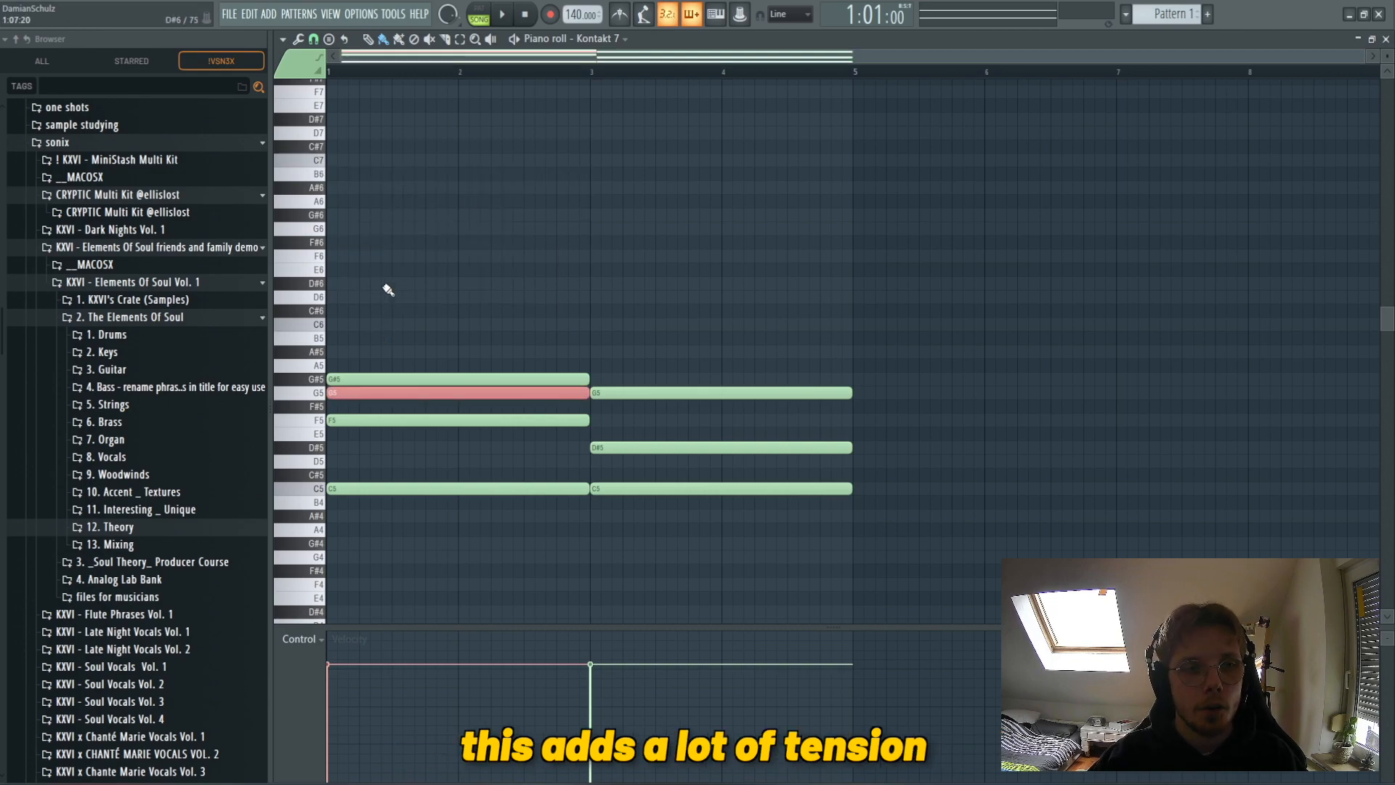
key(space)
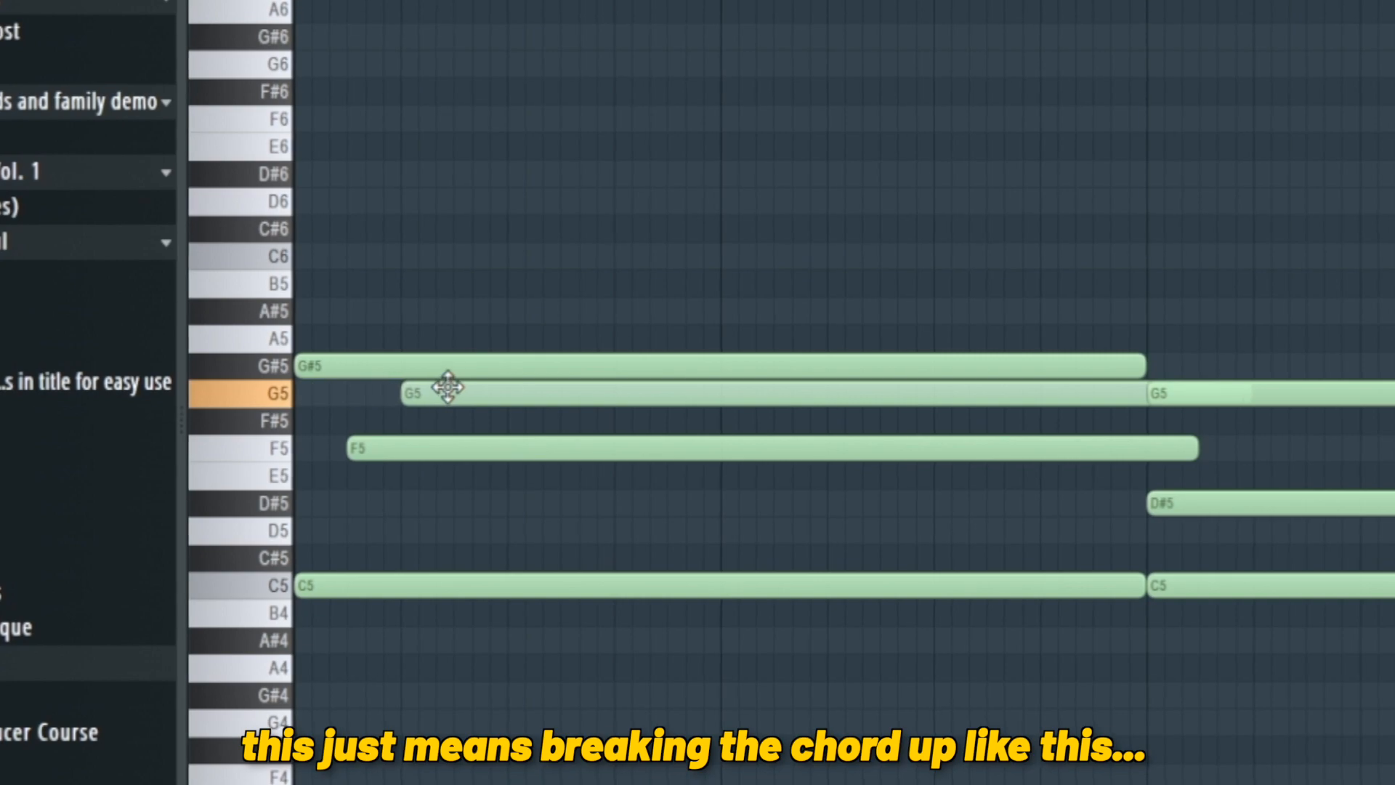
- Stagger the notes of both chords so they start one after another, and slice off the tails running past bar 5
drag(407, 364, 568, 364)
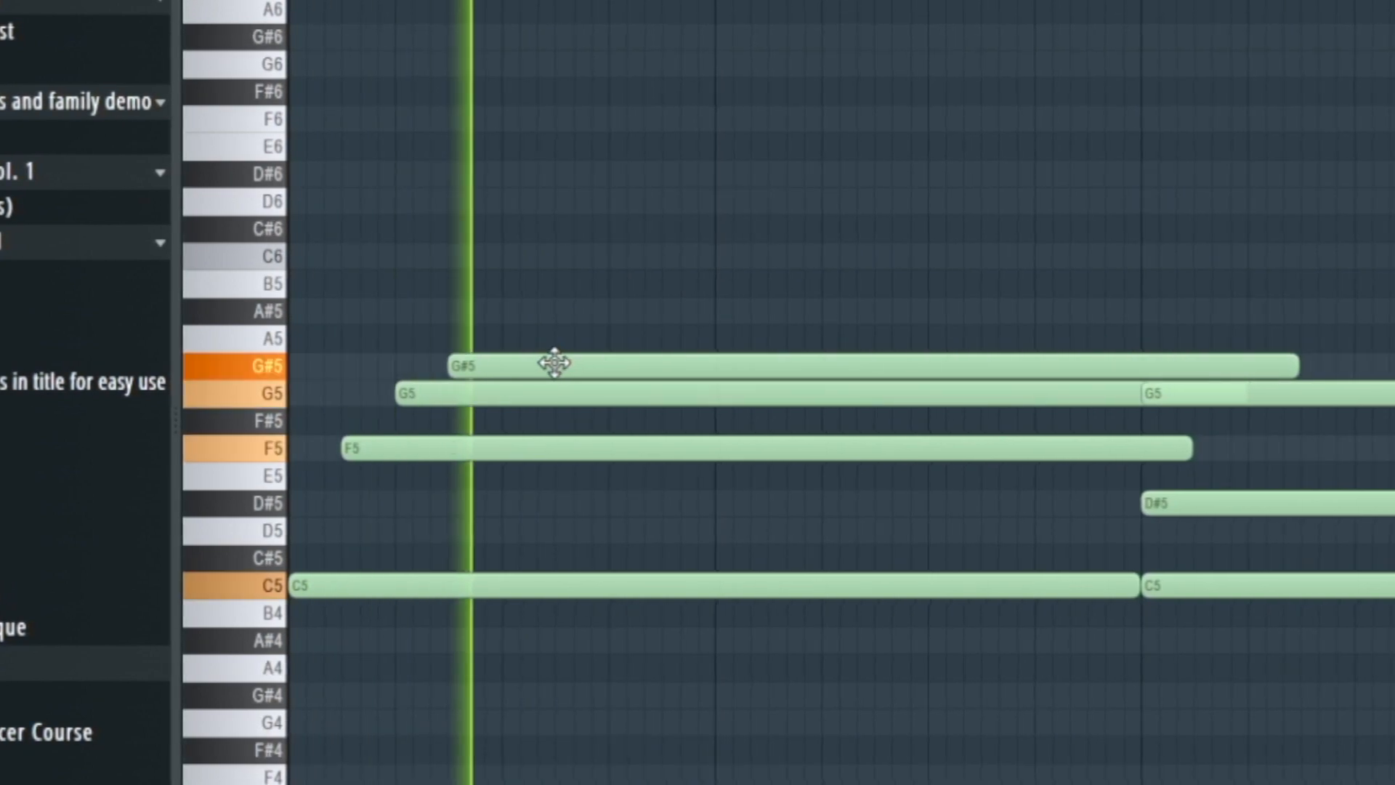
drag(508, 349, 727, 500)
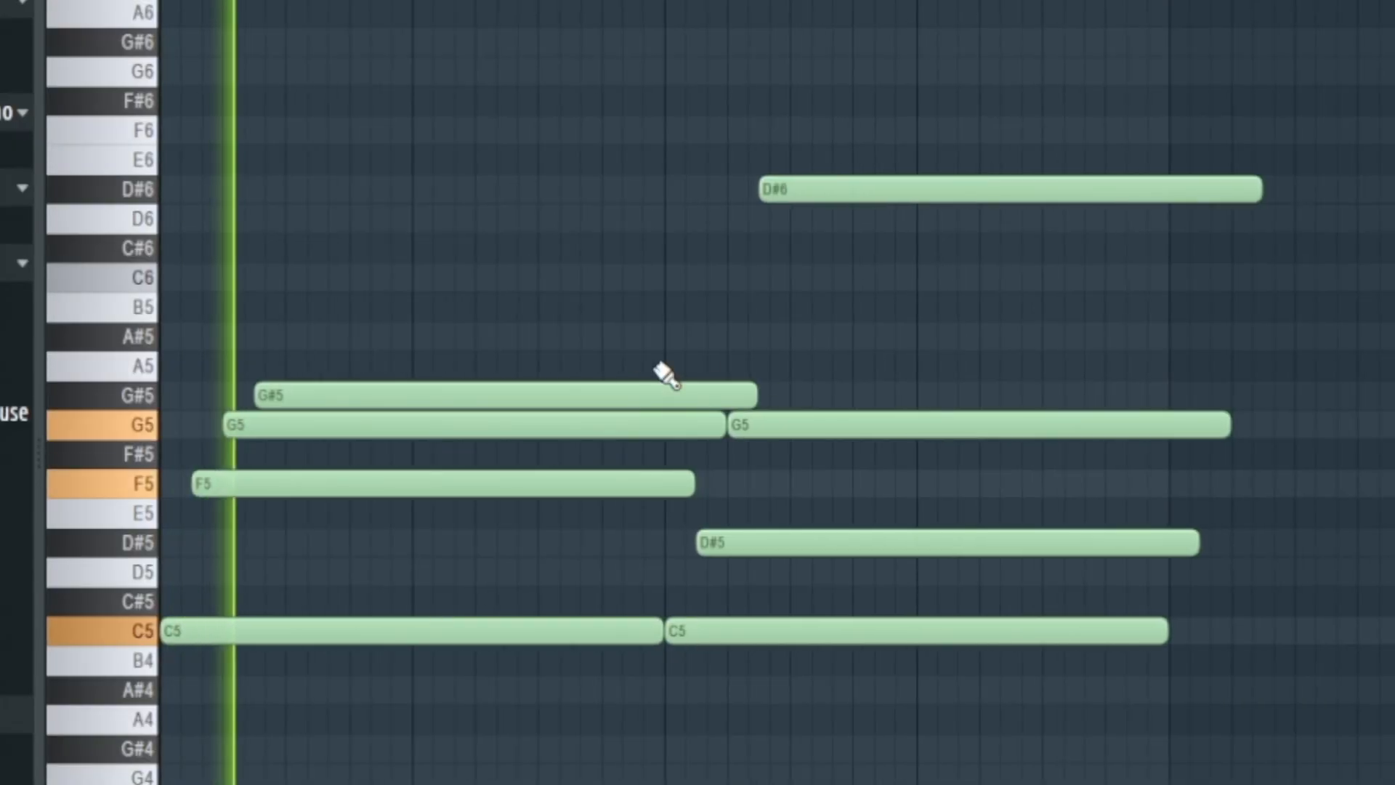
drag(1171, 50, 1168, 646)
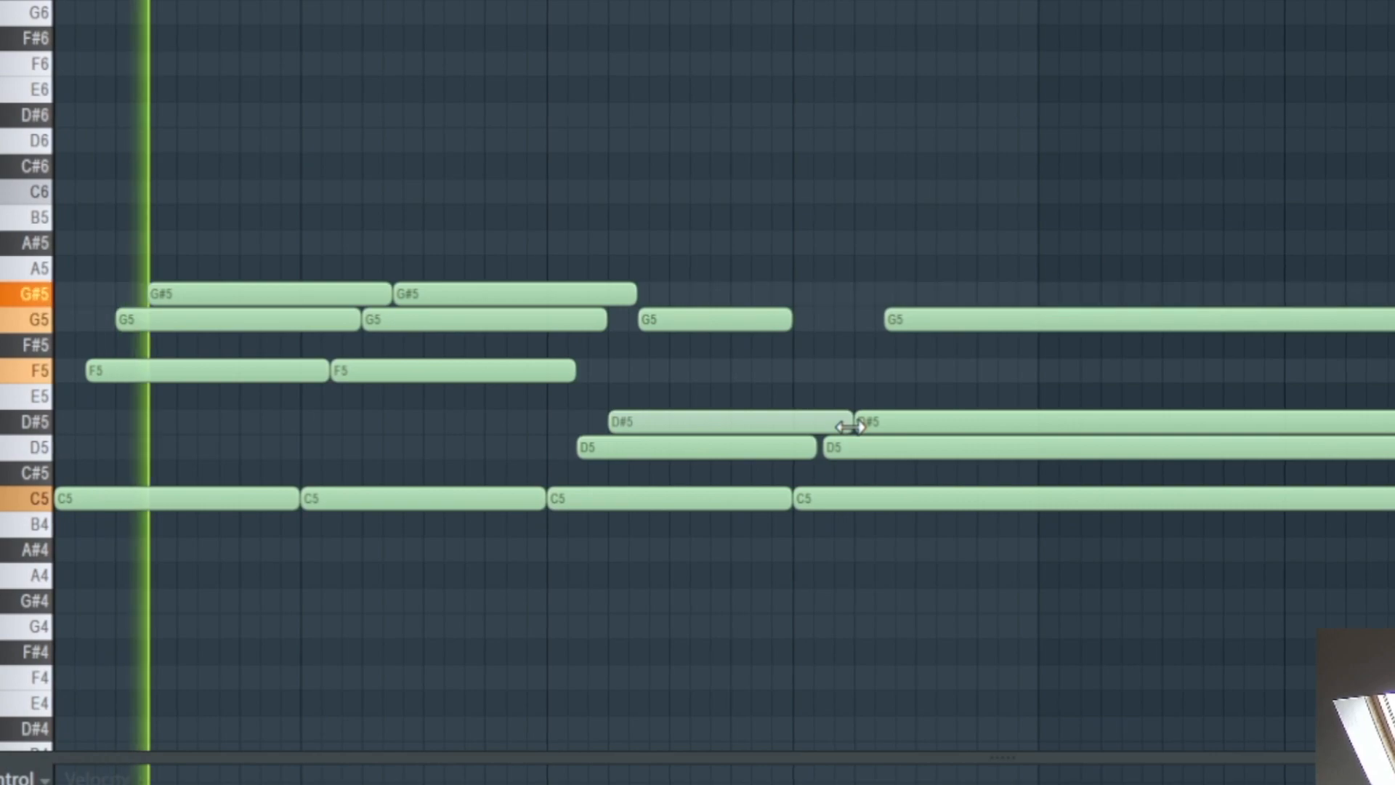
- Shorten the D#5 and lengthen the G5 in bar 3, cut all notes off at bar 5, and play the pattern
drag(850, 427, 845, 427)
drag(788, 319, 872, 324)
key(c)
mouse_move(1044, 208)
mouse_down()
mouse_move(1046, 522)
mouse_move(1119, 291)
mouse_up()
key(b)
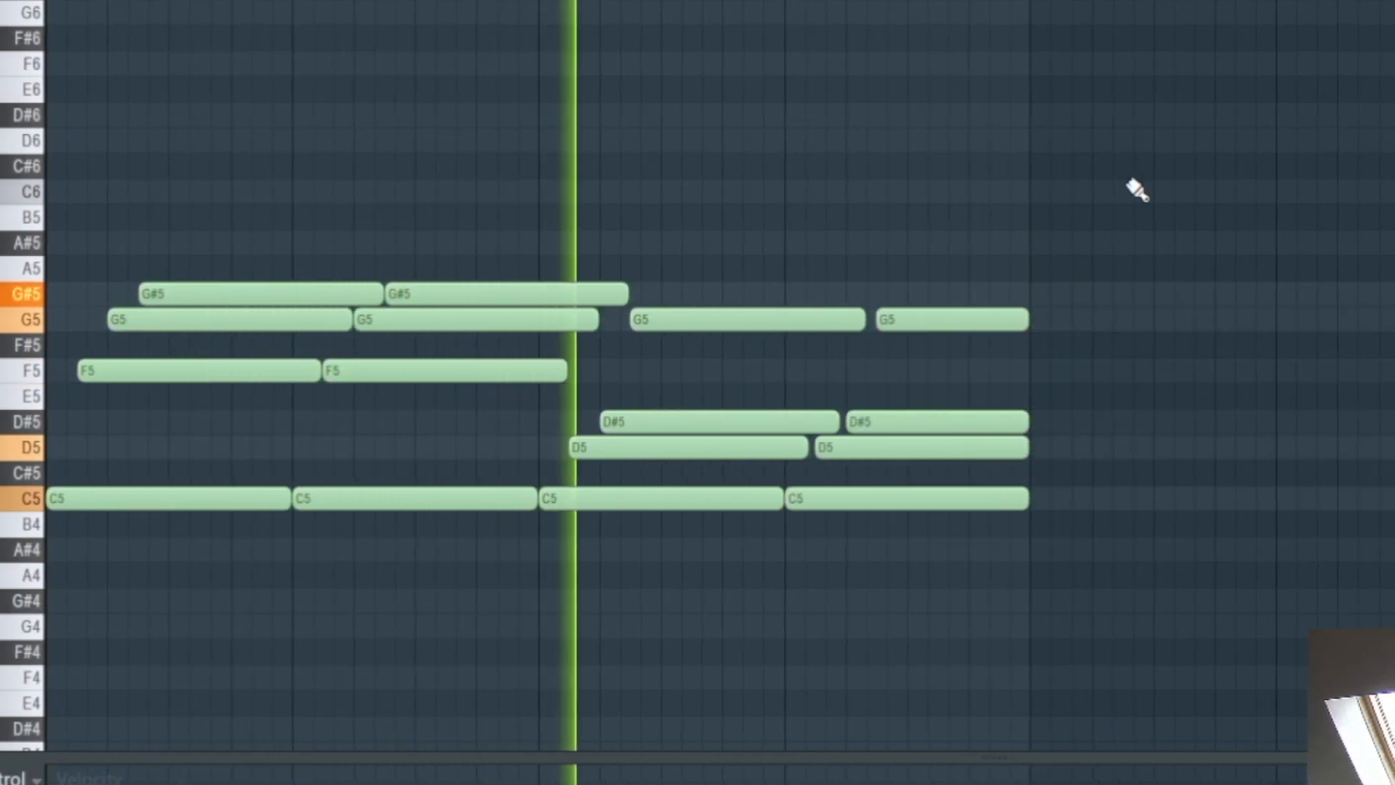
key(space)
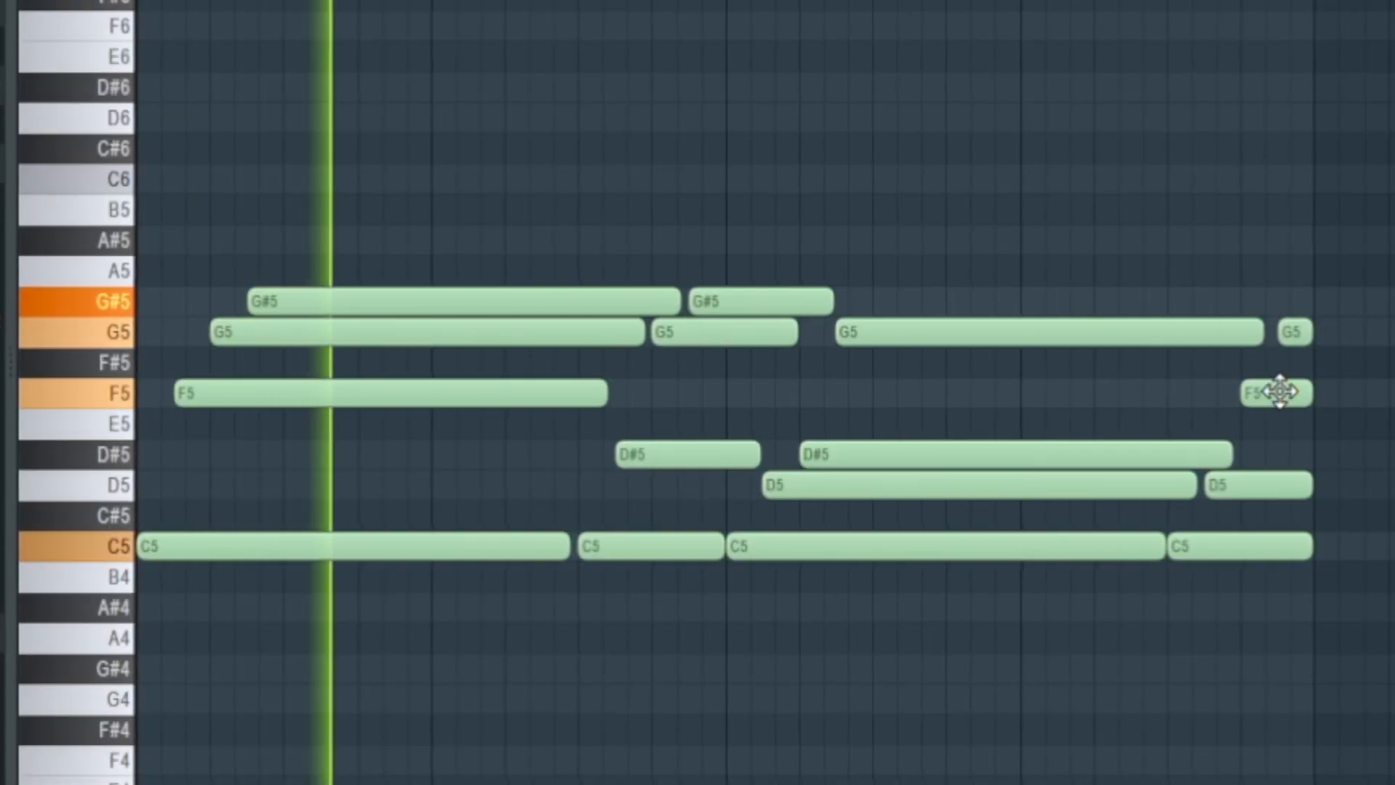
- Lower the F5 note at the end of bar 4 to D#5 and raise the last G5 to G#5
drag(834, 418, 836, 449)
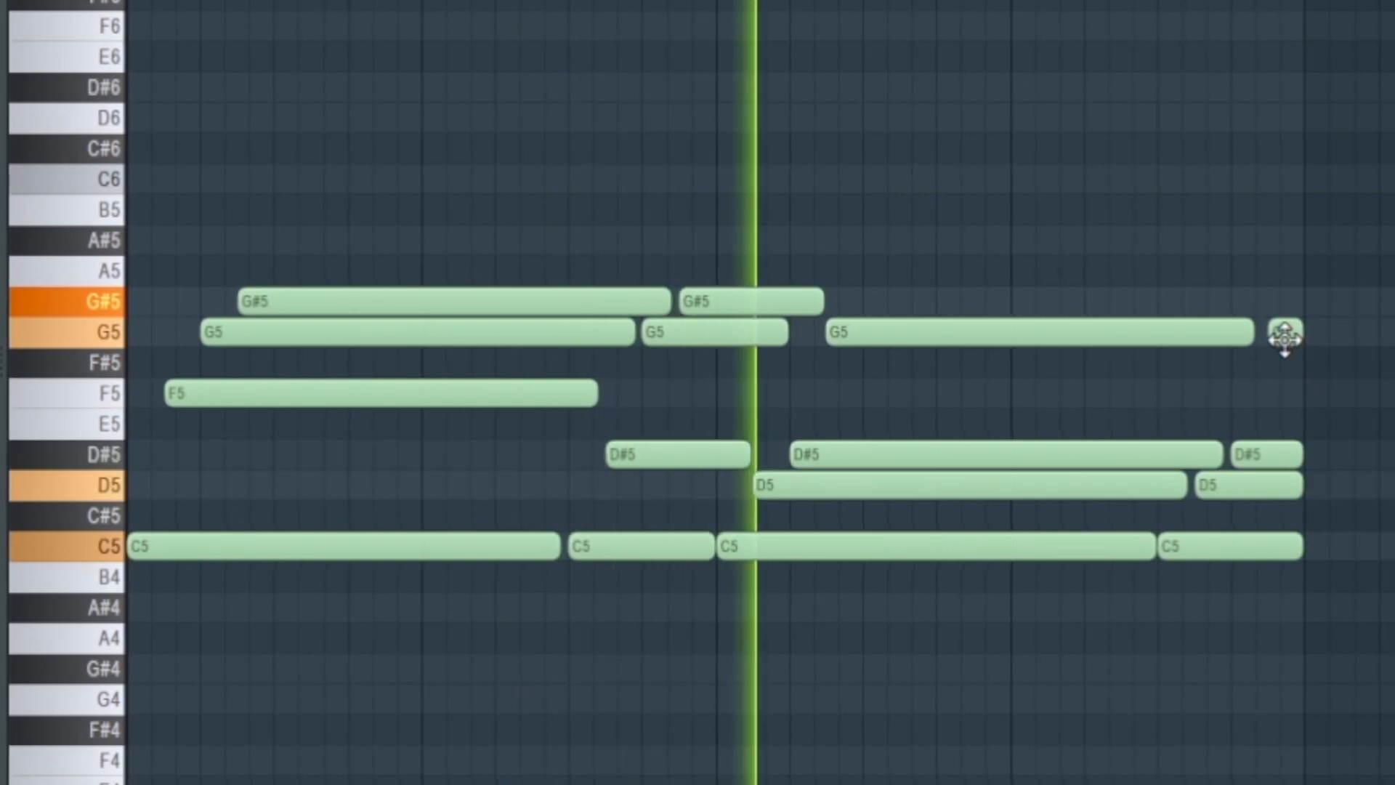
drag(1284, 332, 1285, 300)
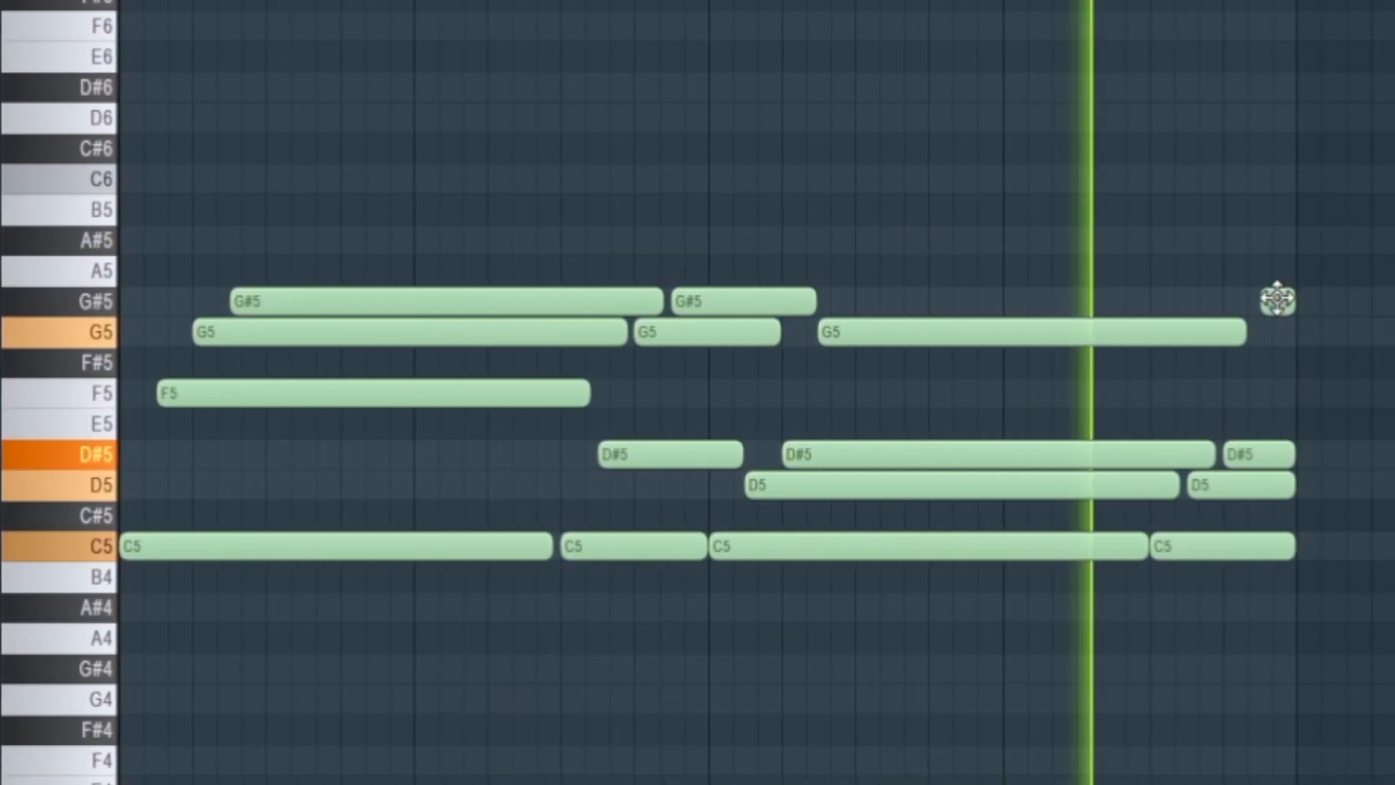
key(ctrl+a)
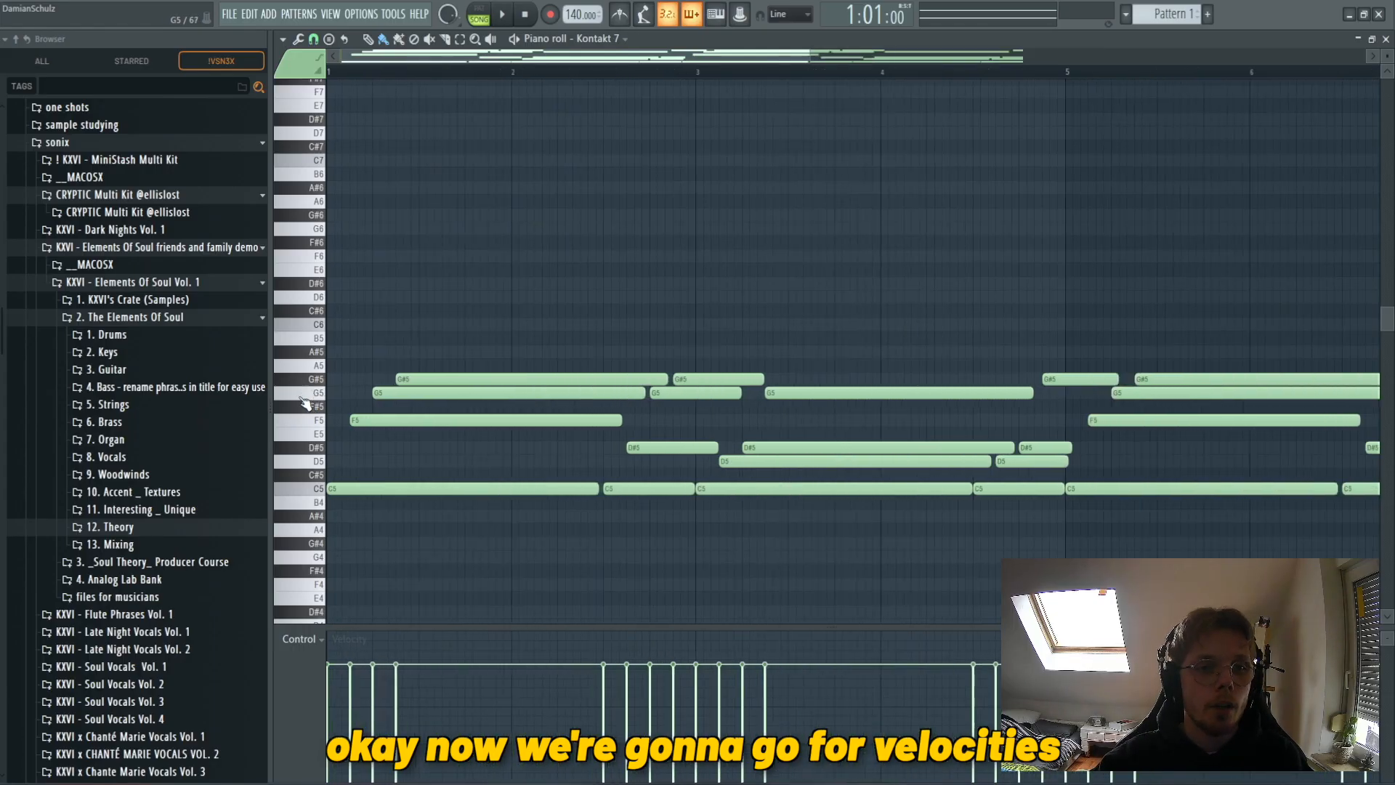
- Close the Kontakt window and shift the chord notes in bar 3 slightly off the grid
ctrl+scroll(363, 393, up, 2)
click(444, 375)
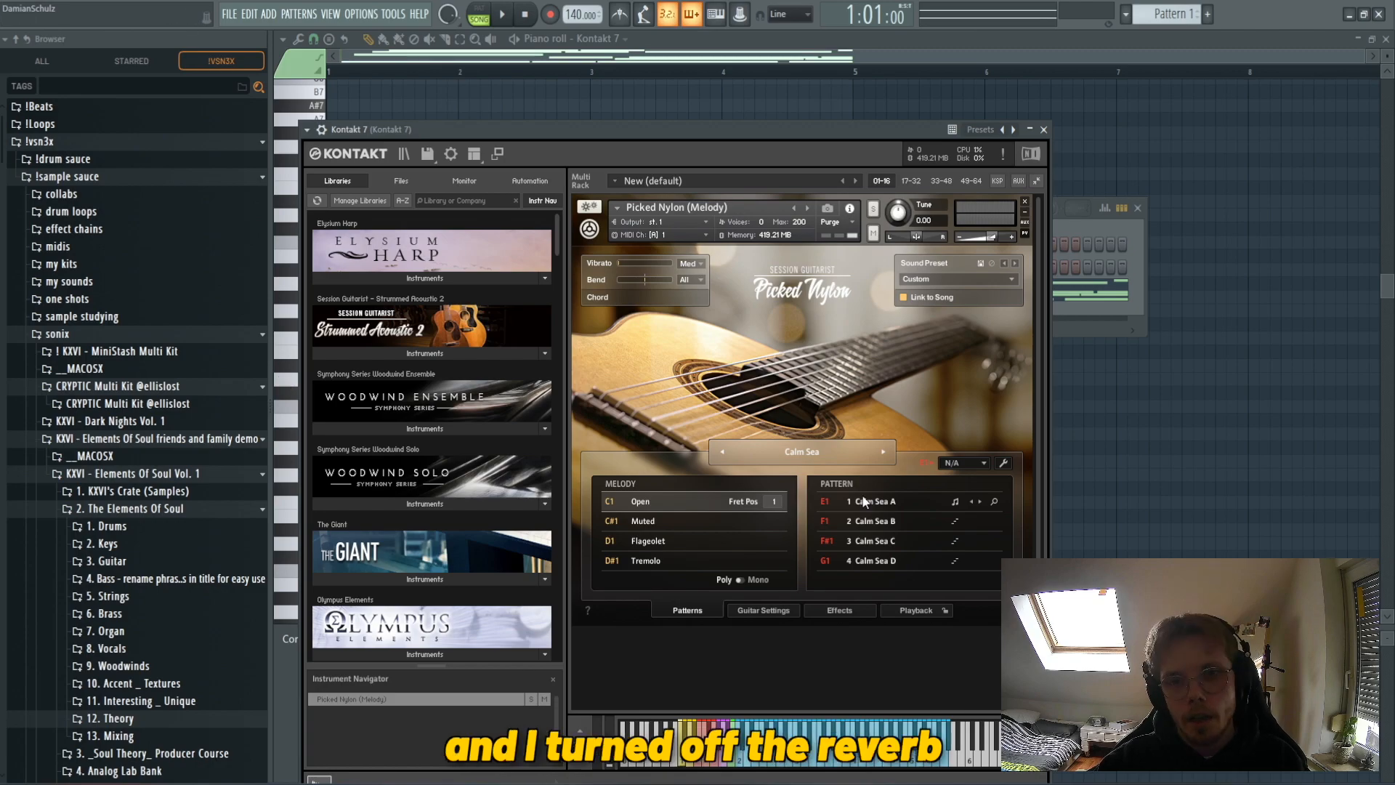
click(1044, 130)
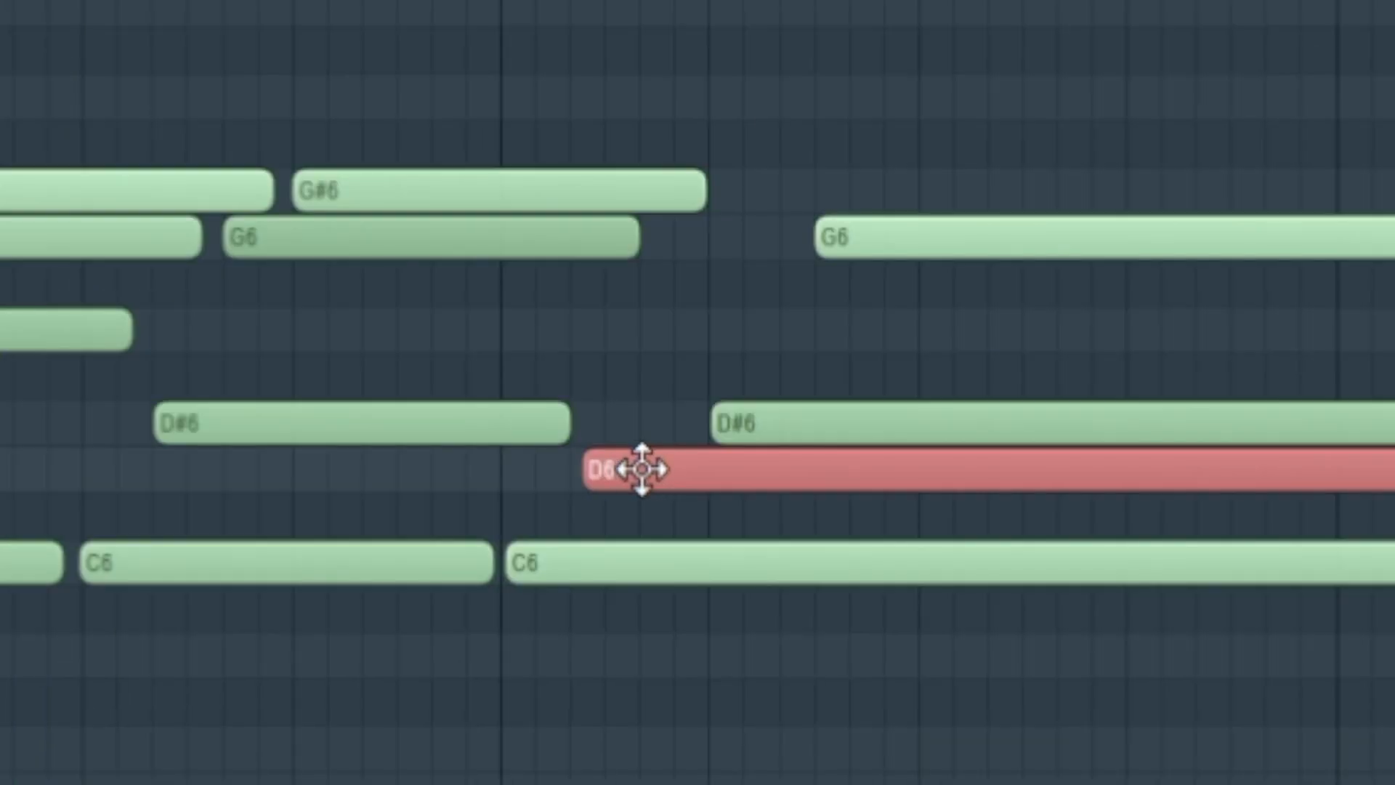
drag(826, 423, 757, 423)
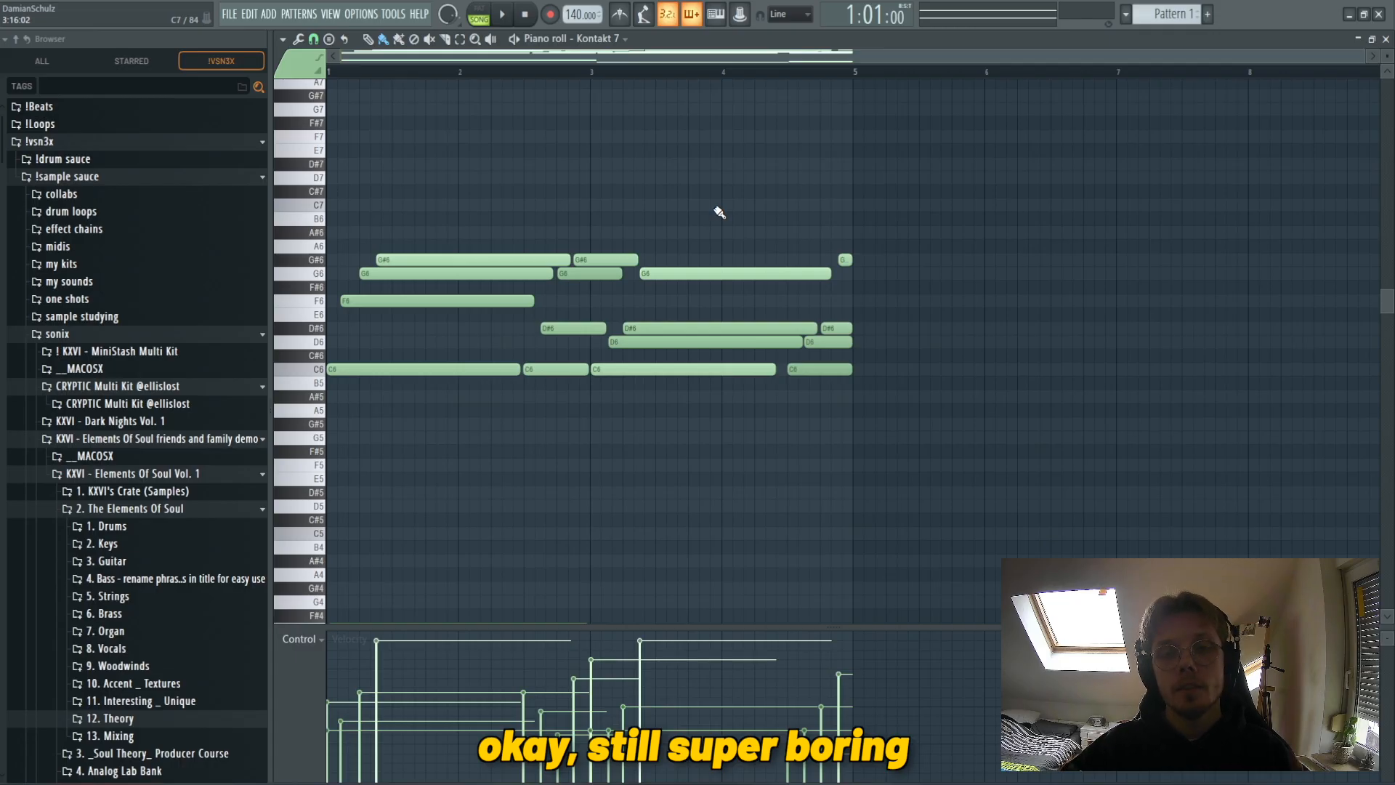
- Extend the rhythm of repeated F7 notes above the chords through bar 2, playing it back while placing notes
scroll(582, 371, up, 3)
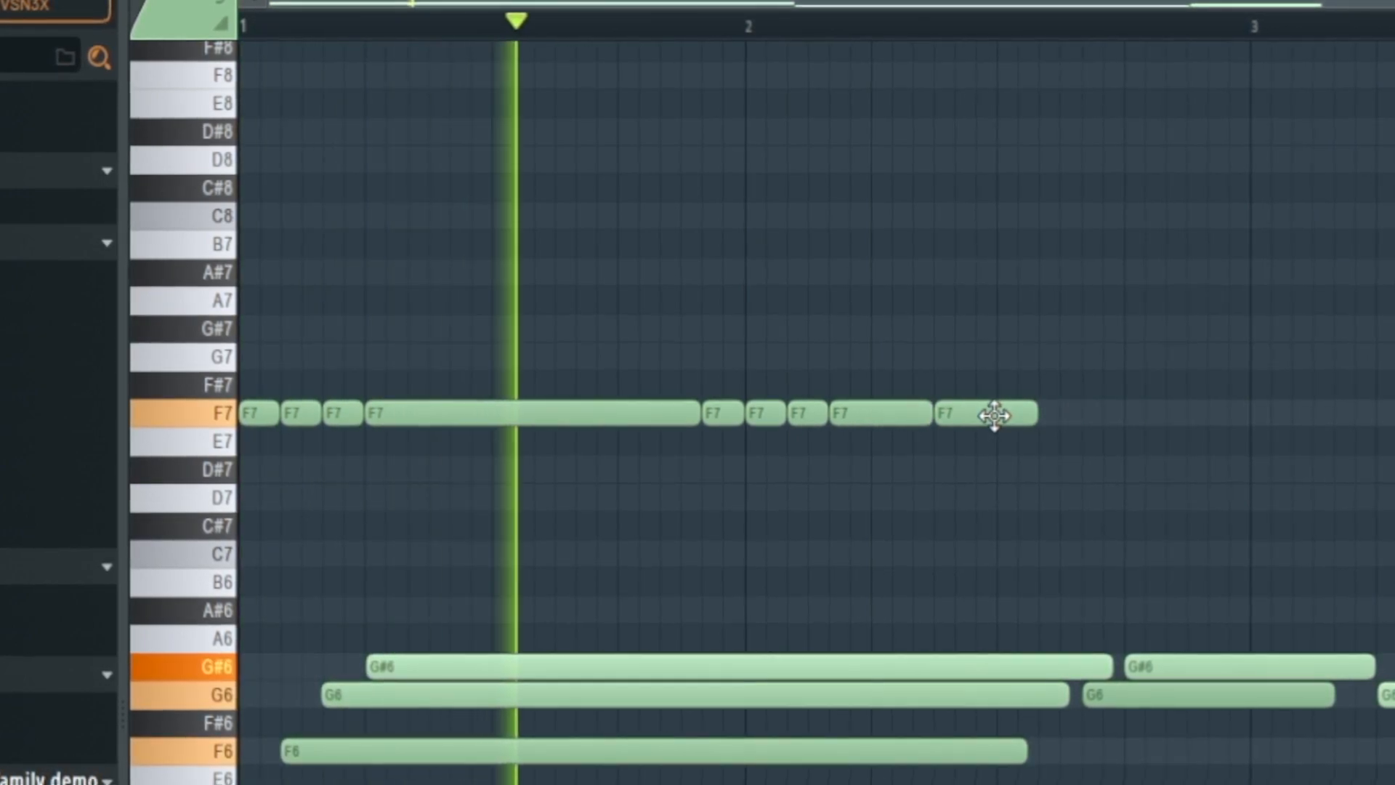
key(space)
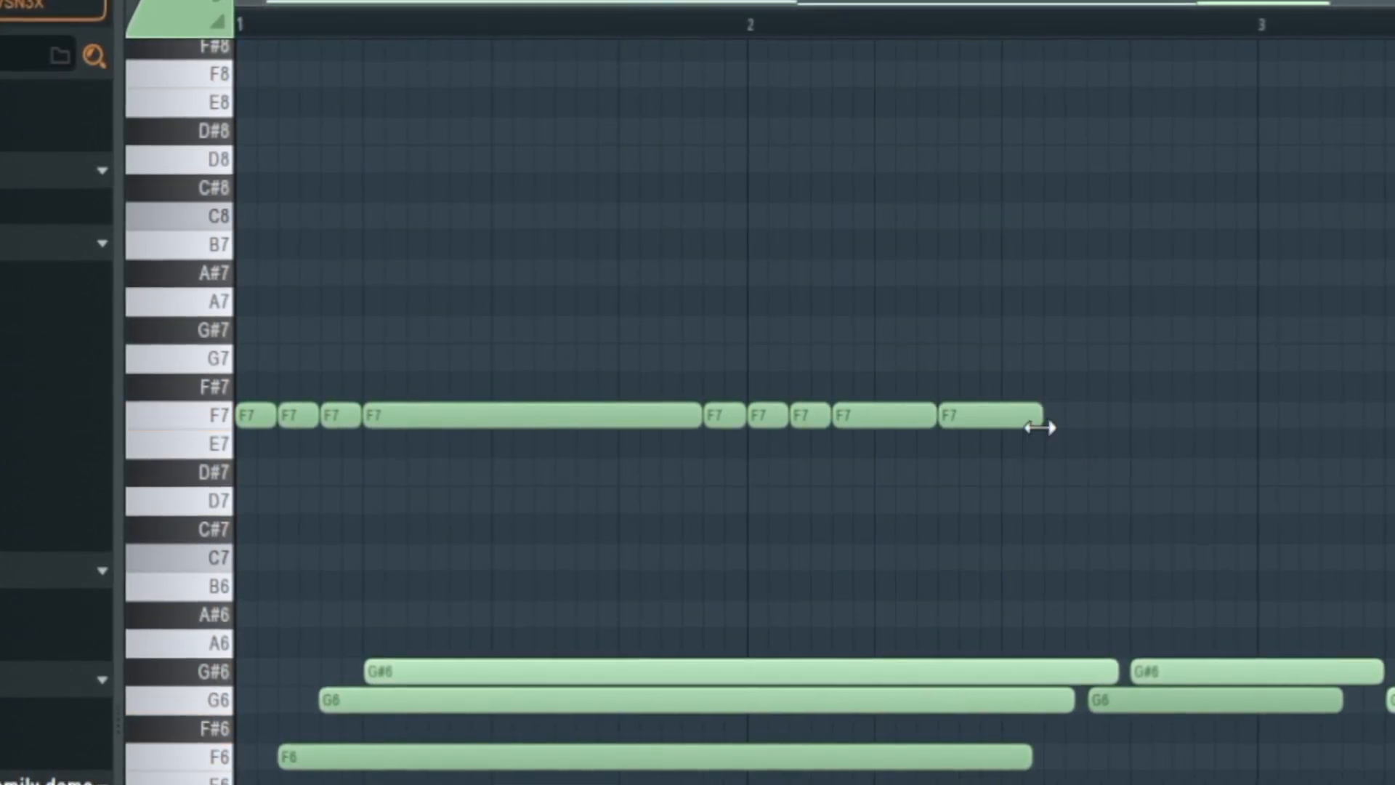
drag(978, 419, 1128, 416)
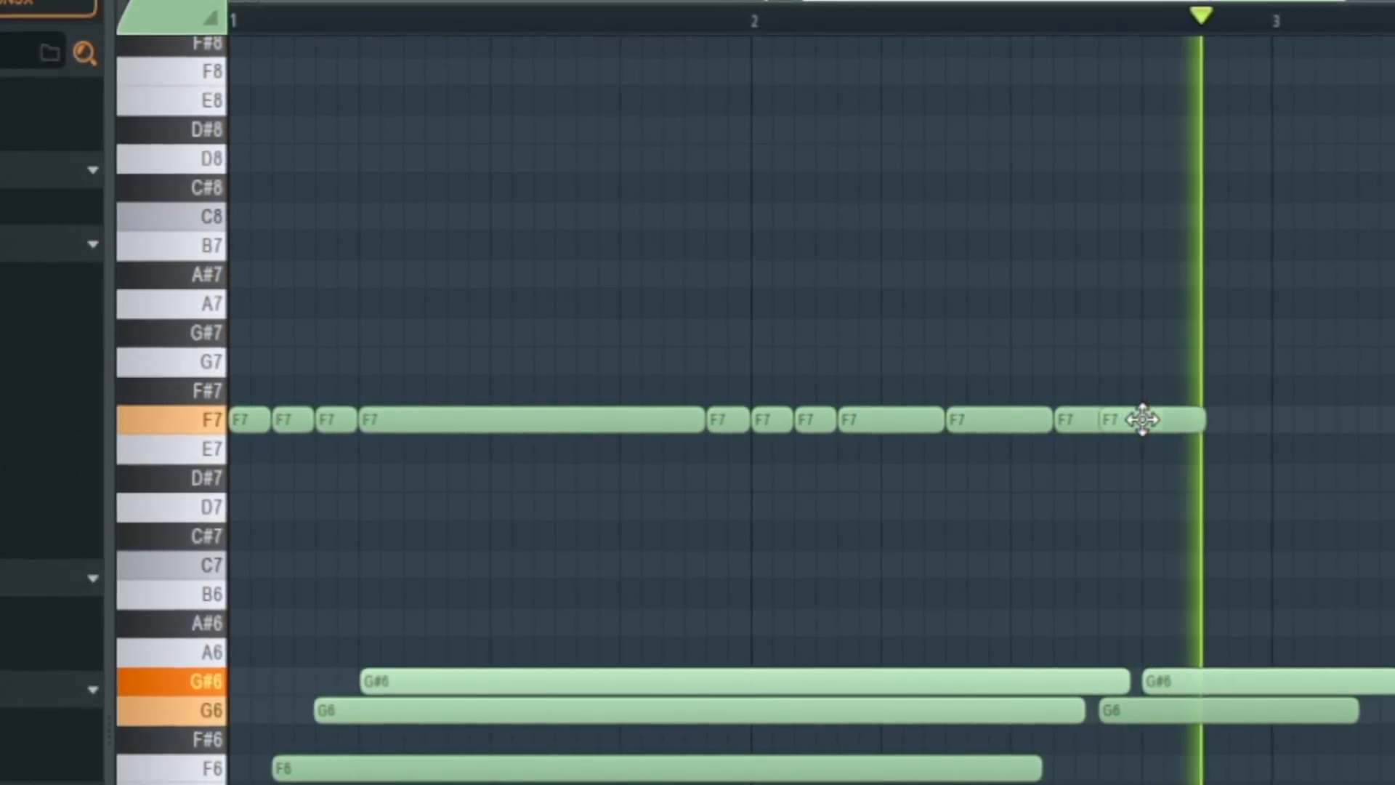
key(space)
drag(1208, 424, 1276, 429)
shift+right_click(1296, 430)
key(space)
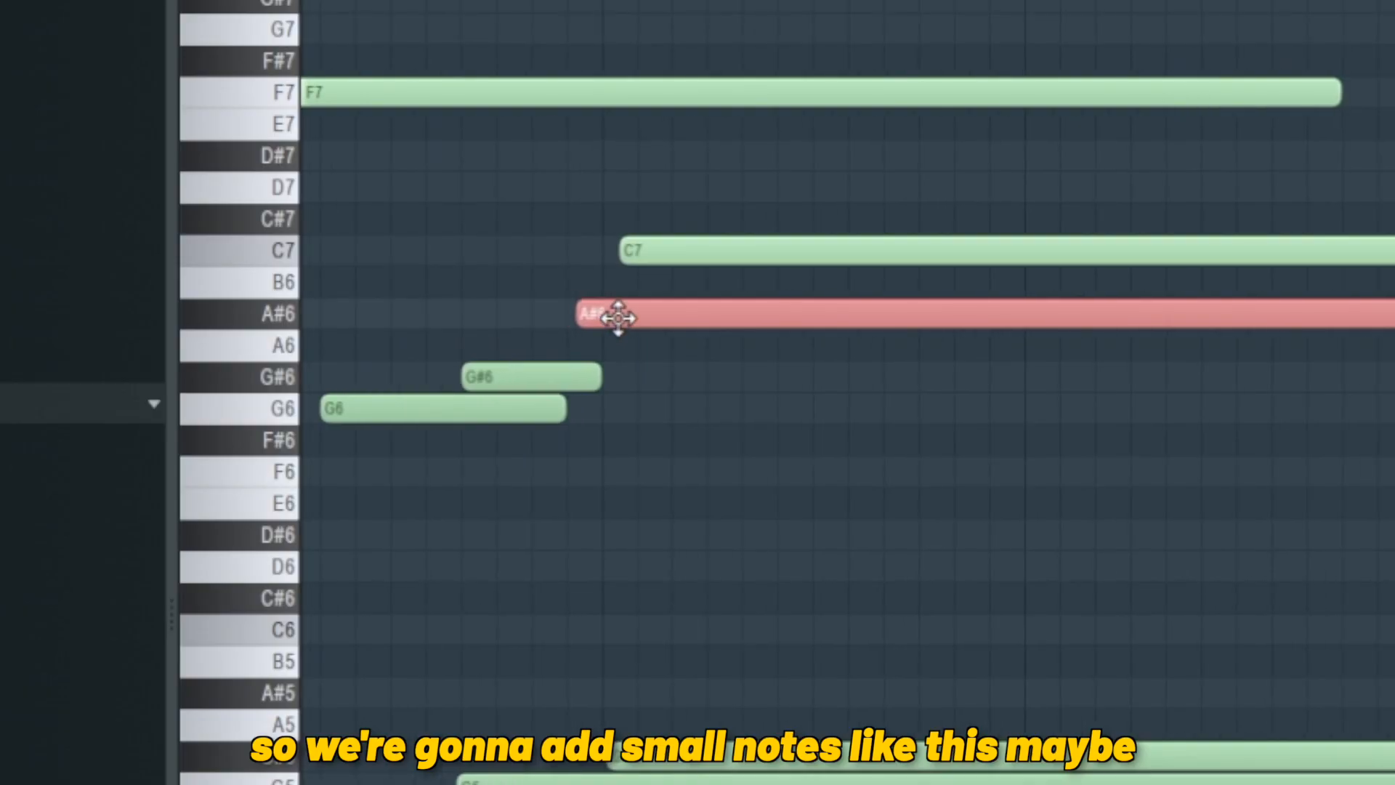
- Refine the short G6, G#6, A#6, D7 and D#7 passing notes around the long melody notes and play them back
right_click(645, 318)
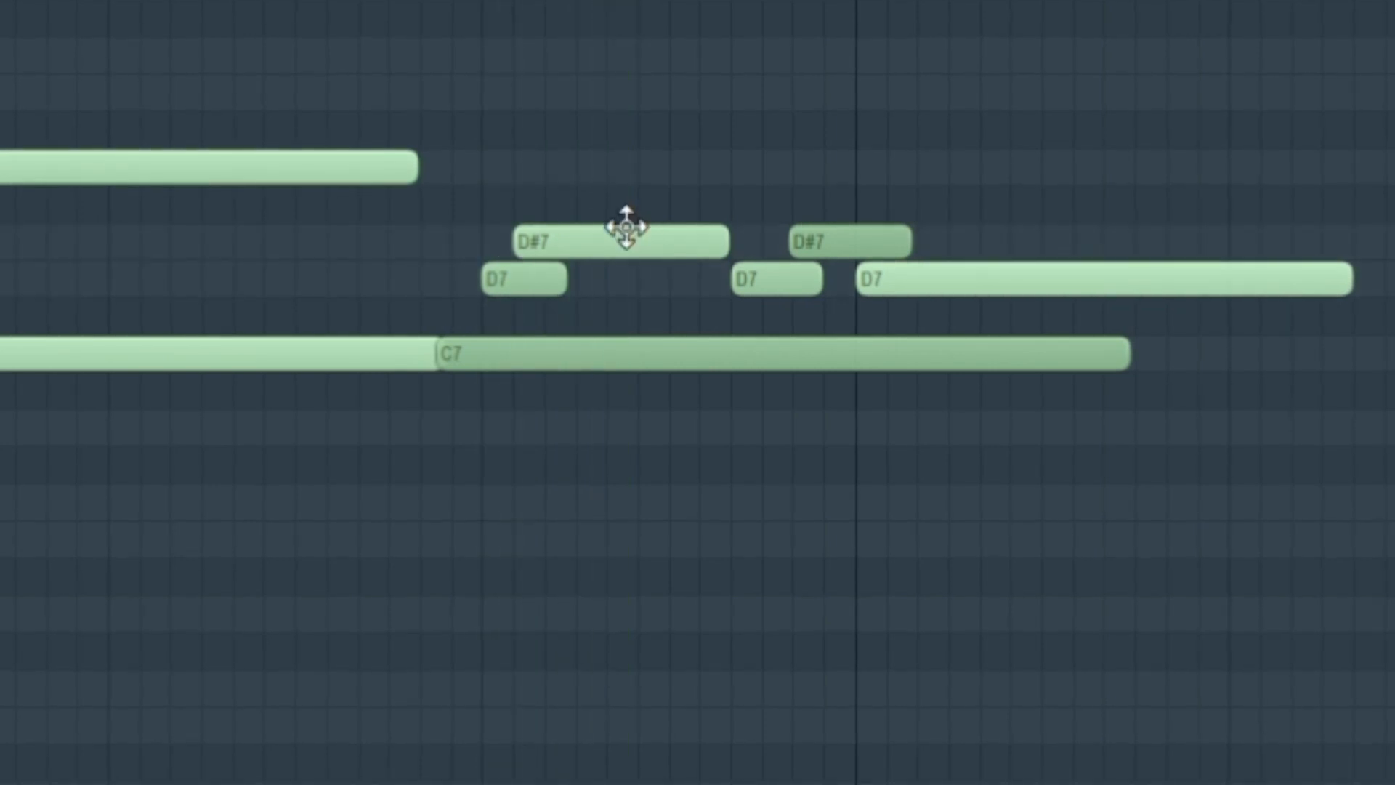
click(623, 228)
key(space)
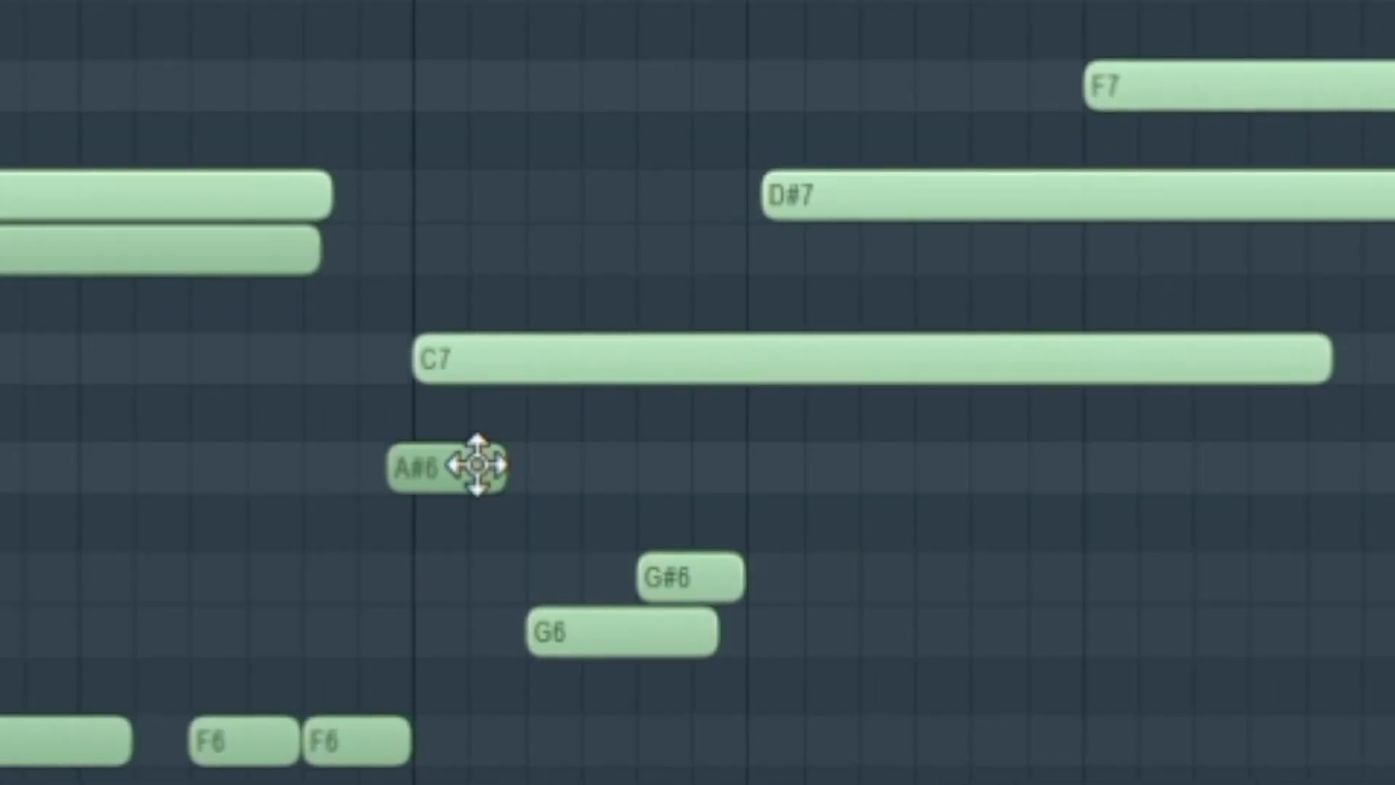
click(778, 243)
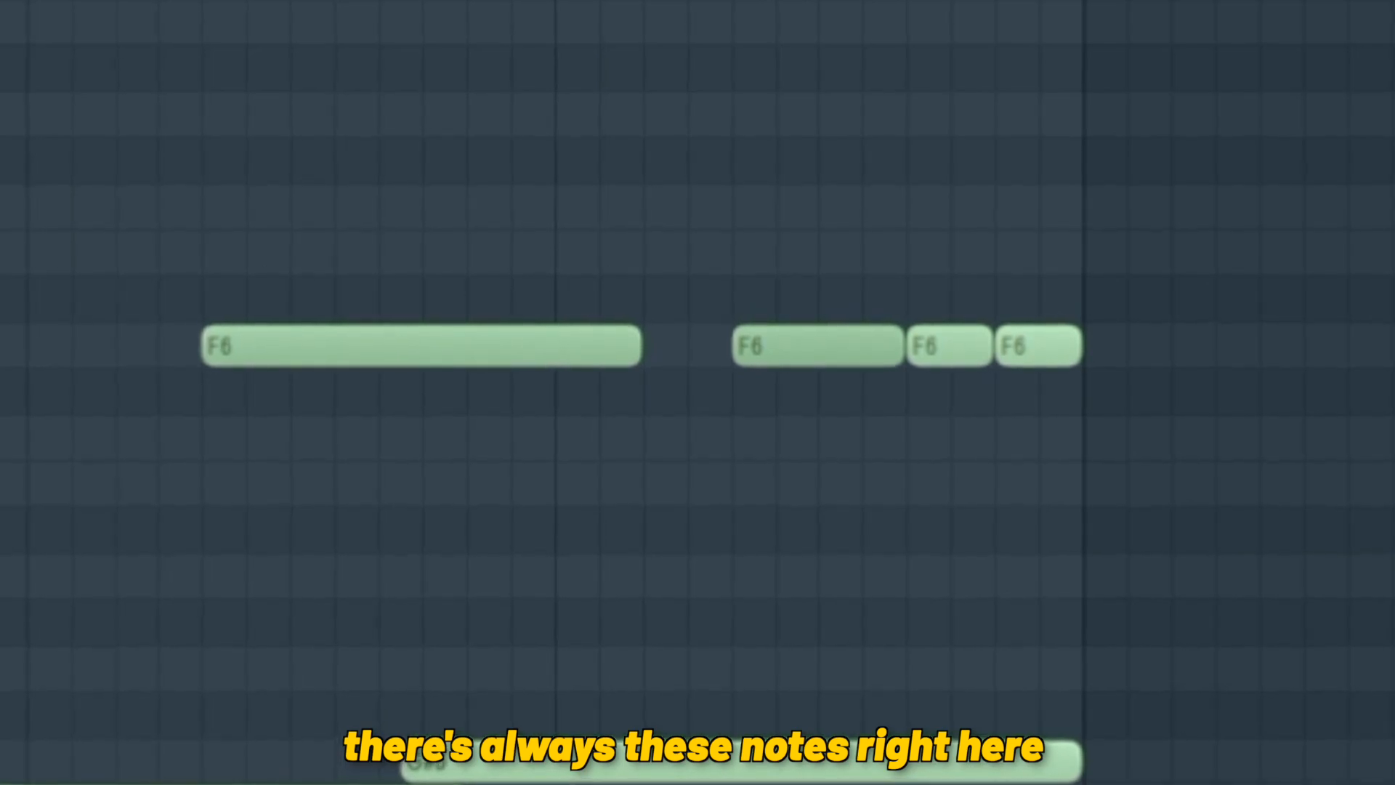
- Chop the short F6 notes just before bar 5 into smaller repeated notes
drag(1111, 236, 791, 461)
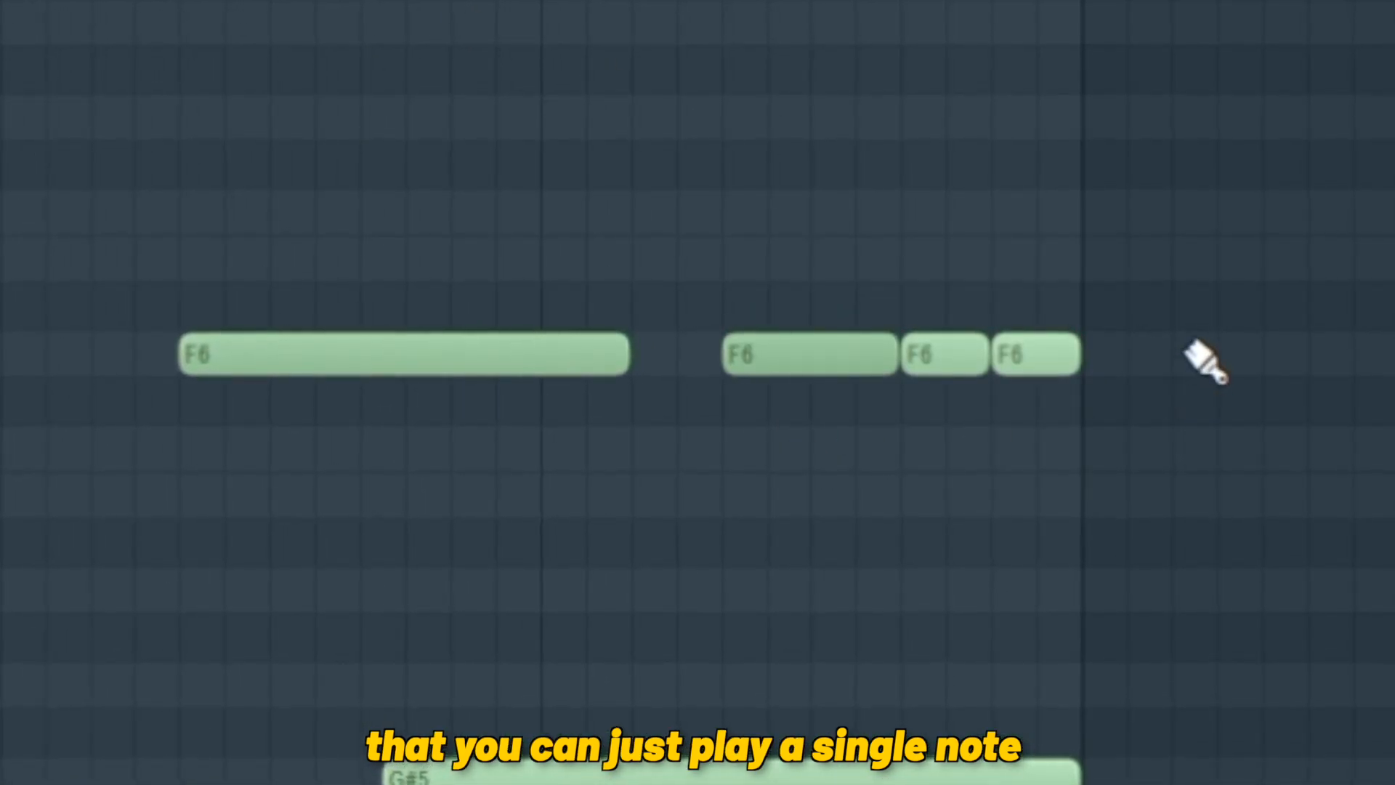
drag(1175, 336, 558, 402)
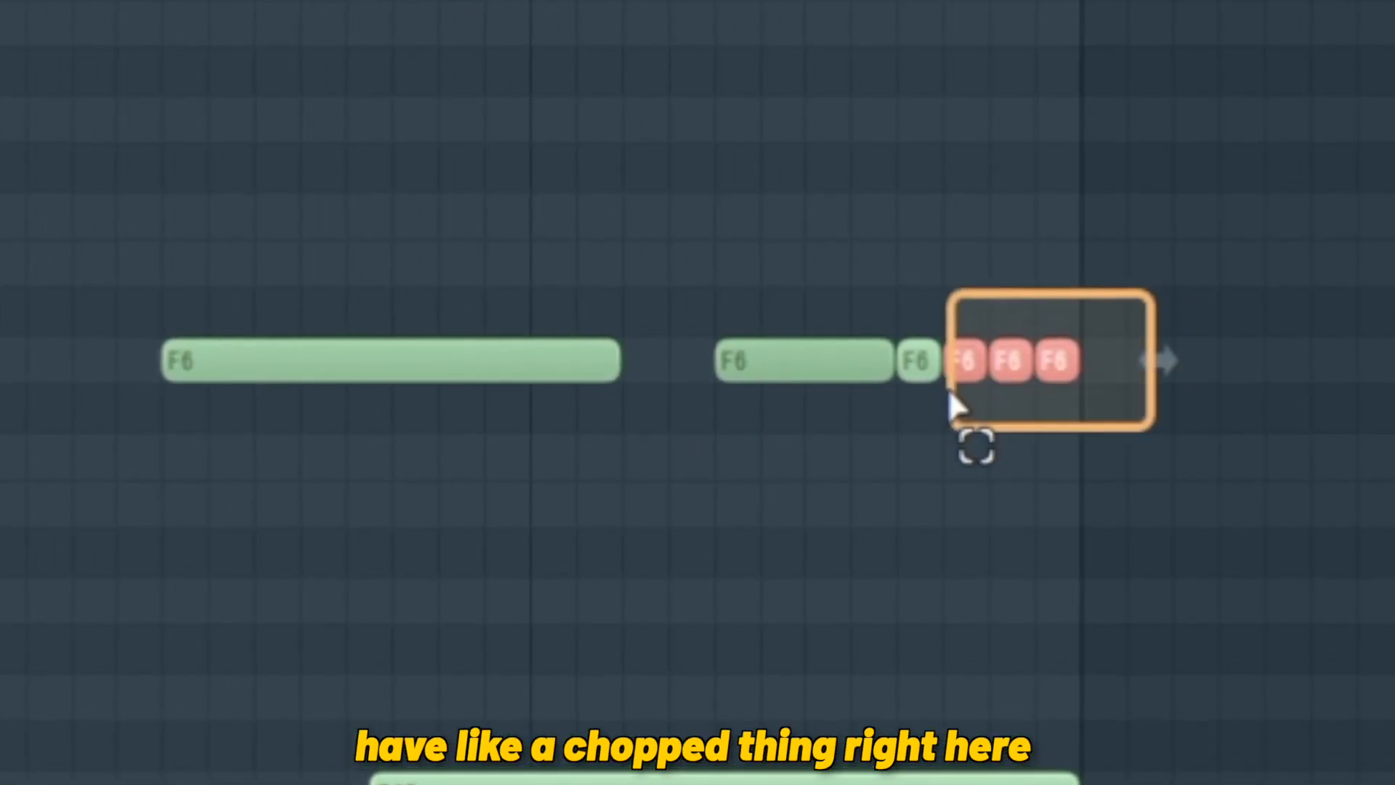
drag(948, 391, 910, 393)
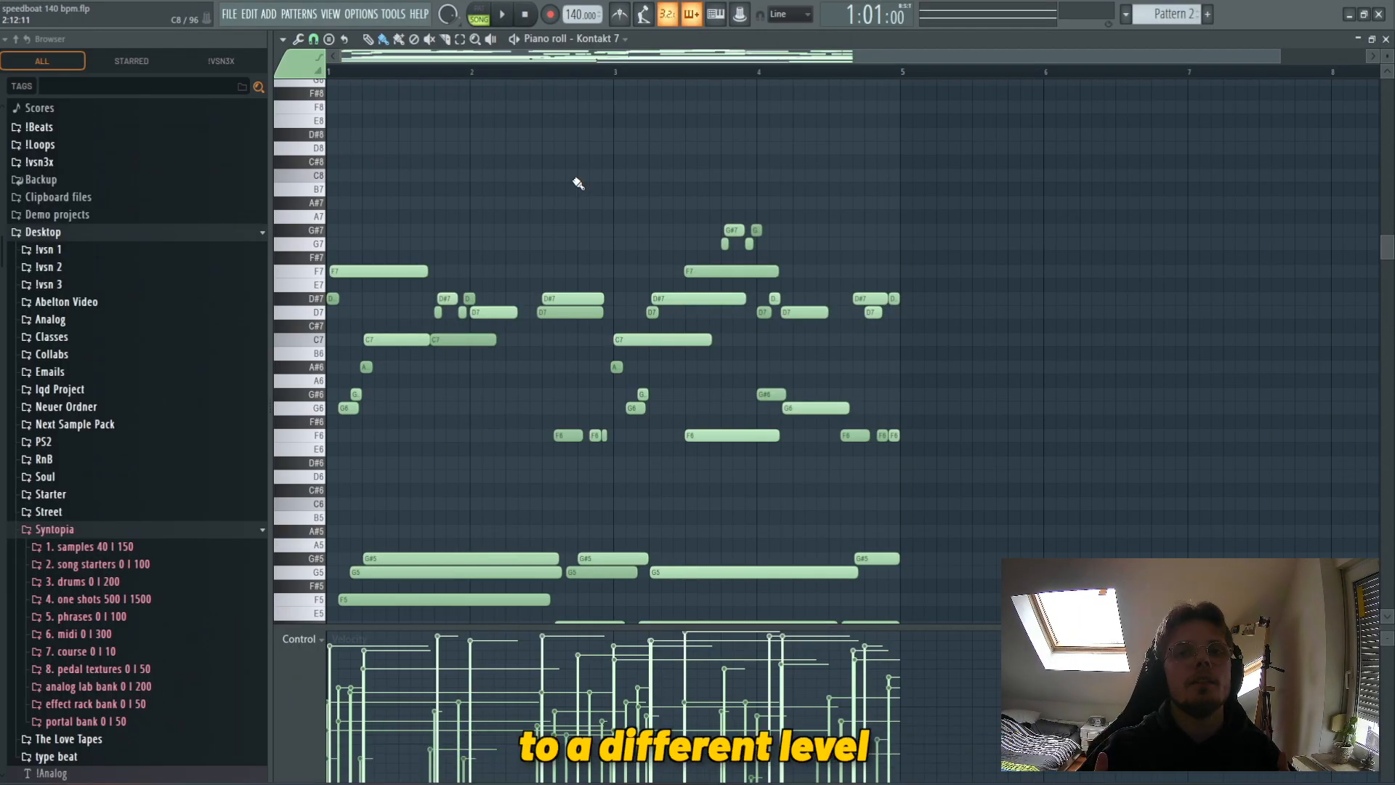
- Clone the Kontakt 7 channel and switch the copy's Picked Nylon melody articulation to Tremolo
key(F6)
right_click(723, 273)
click(775, 415)
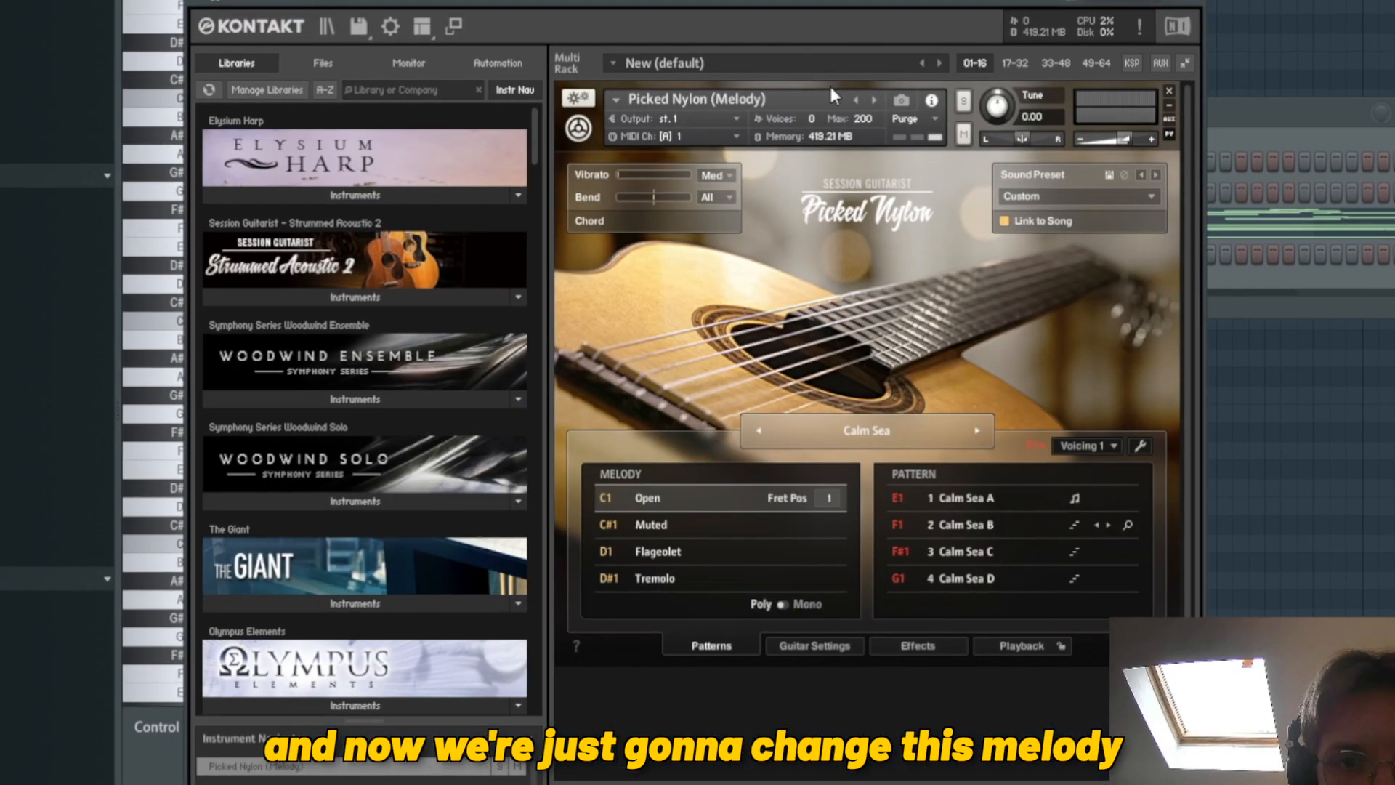
click(670, 580)
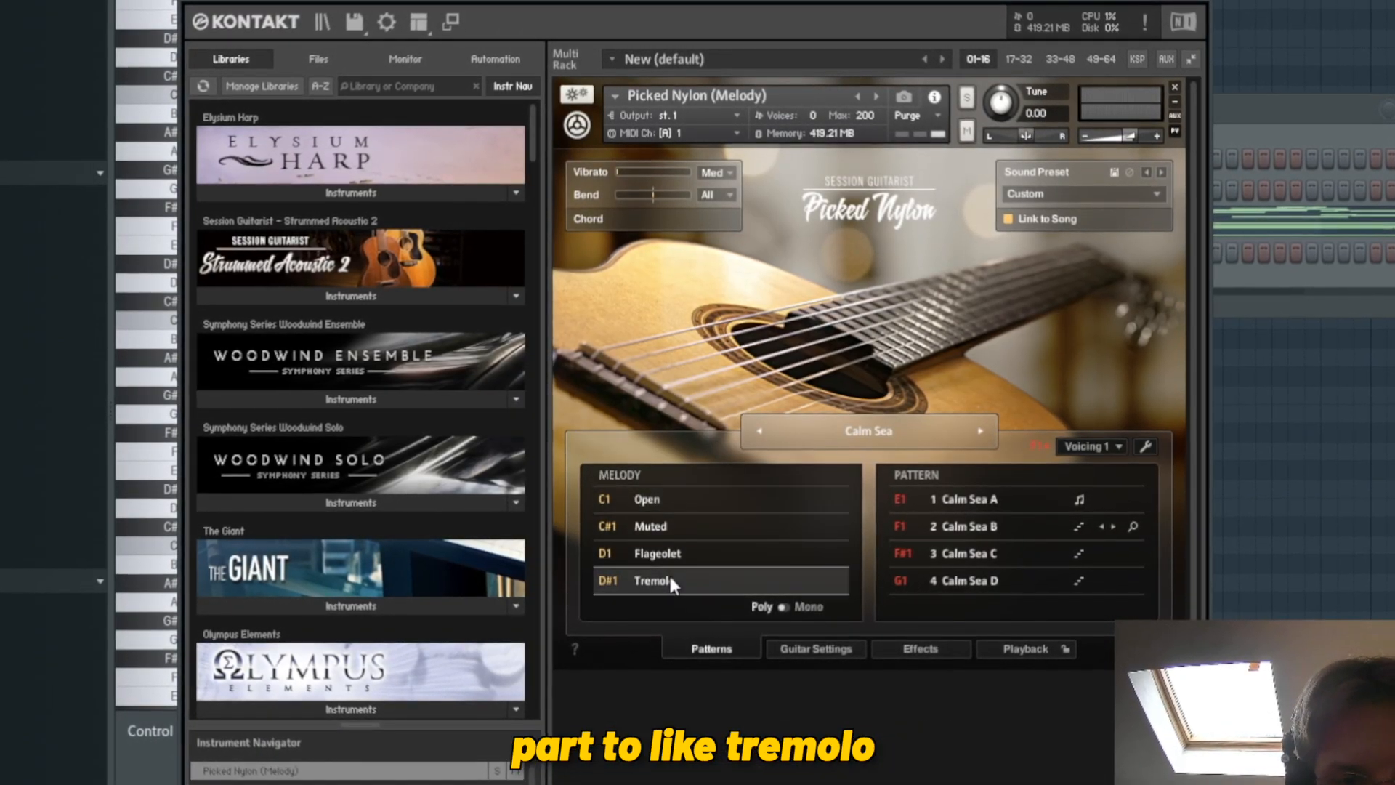
click(1194, 2)
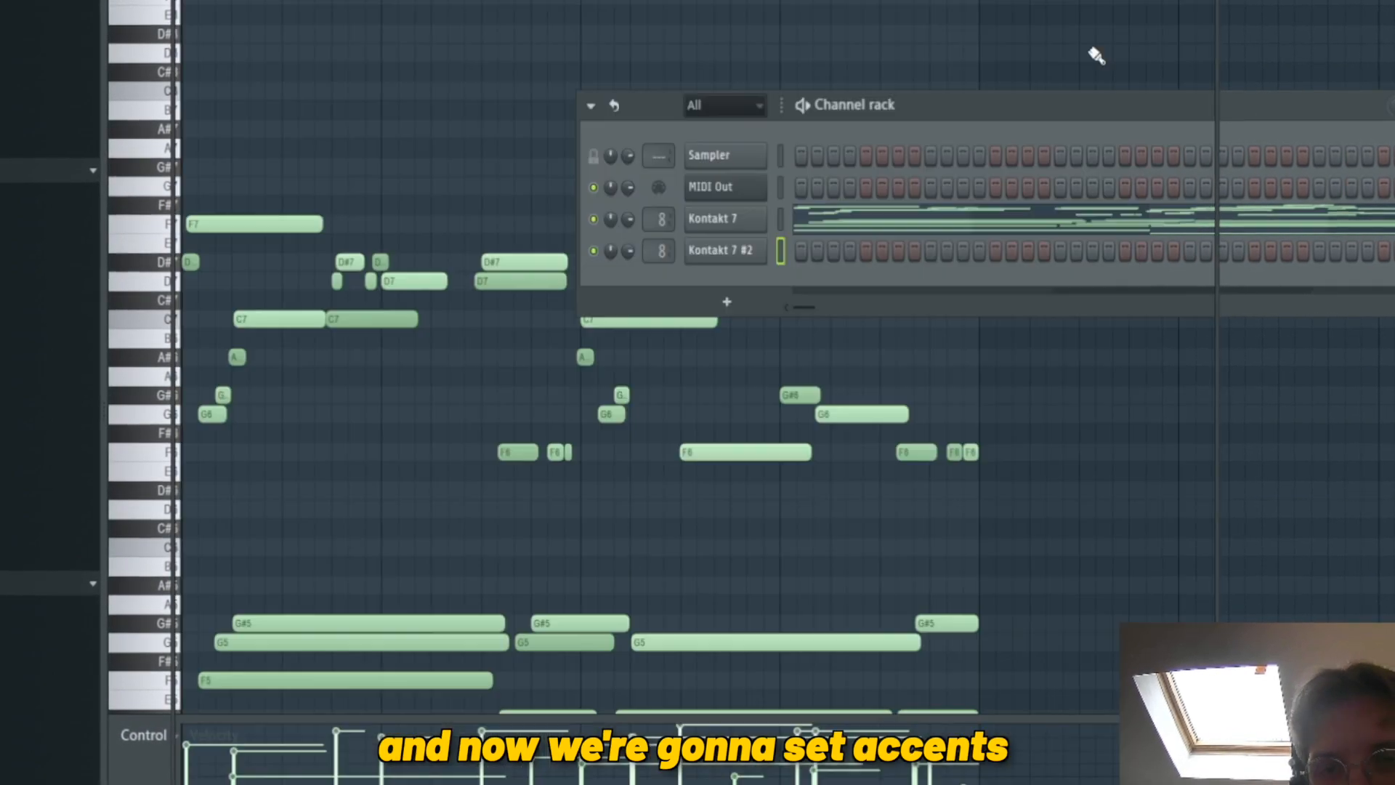
- Place a C7 tremolo accent in bar 1 of the cloned Kontakt channel's piano roll and trim the G#5 accent in bar 2
right_click(760, 250)
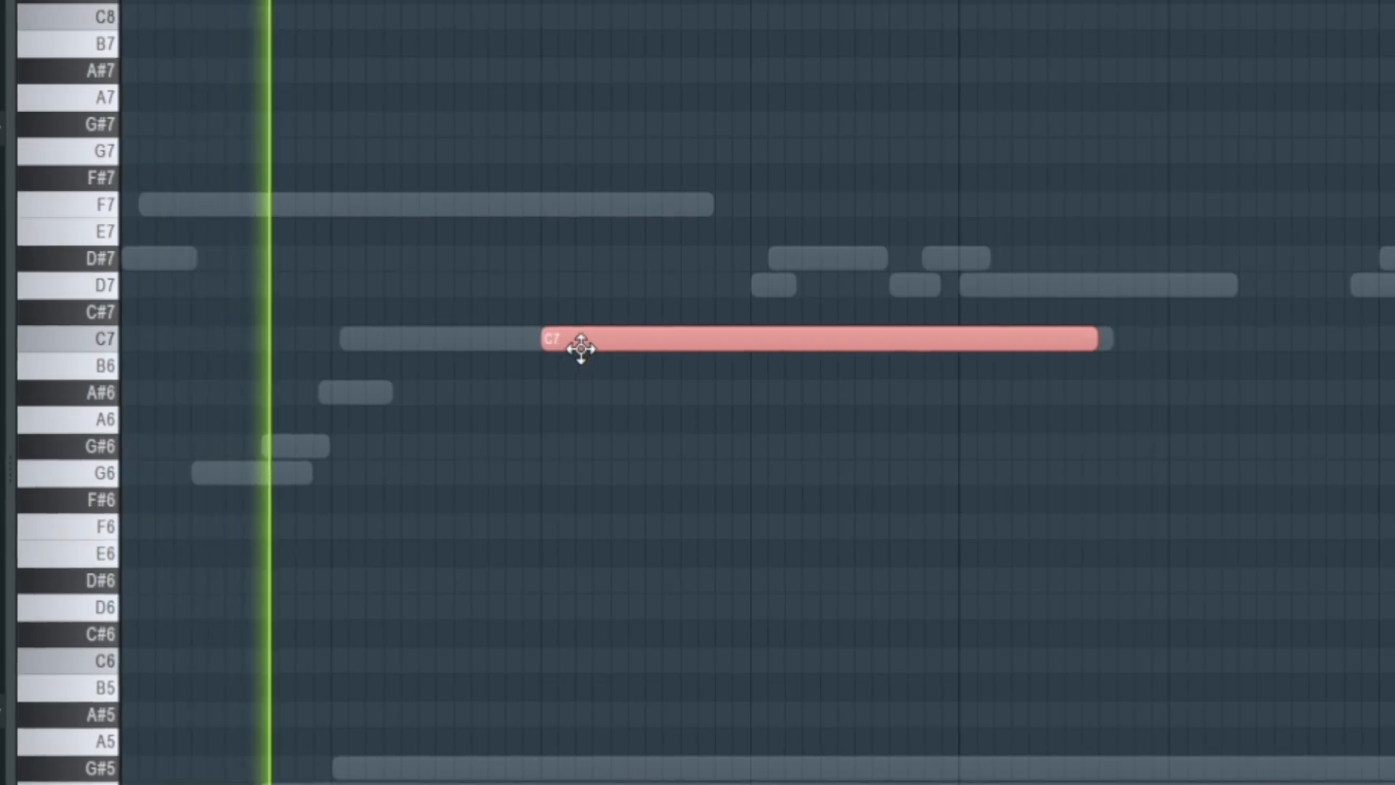
drag(621, 352, 645, 330)
key(space)
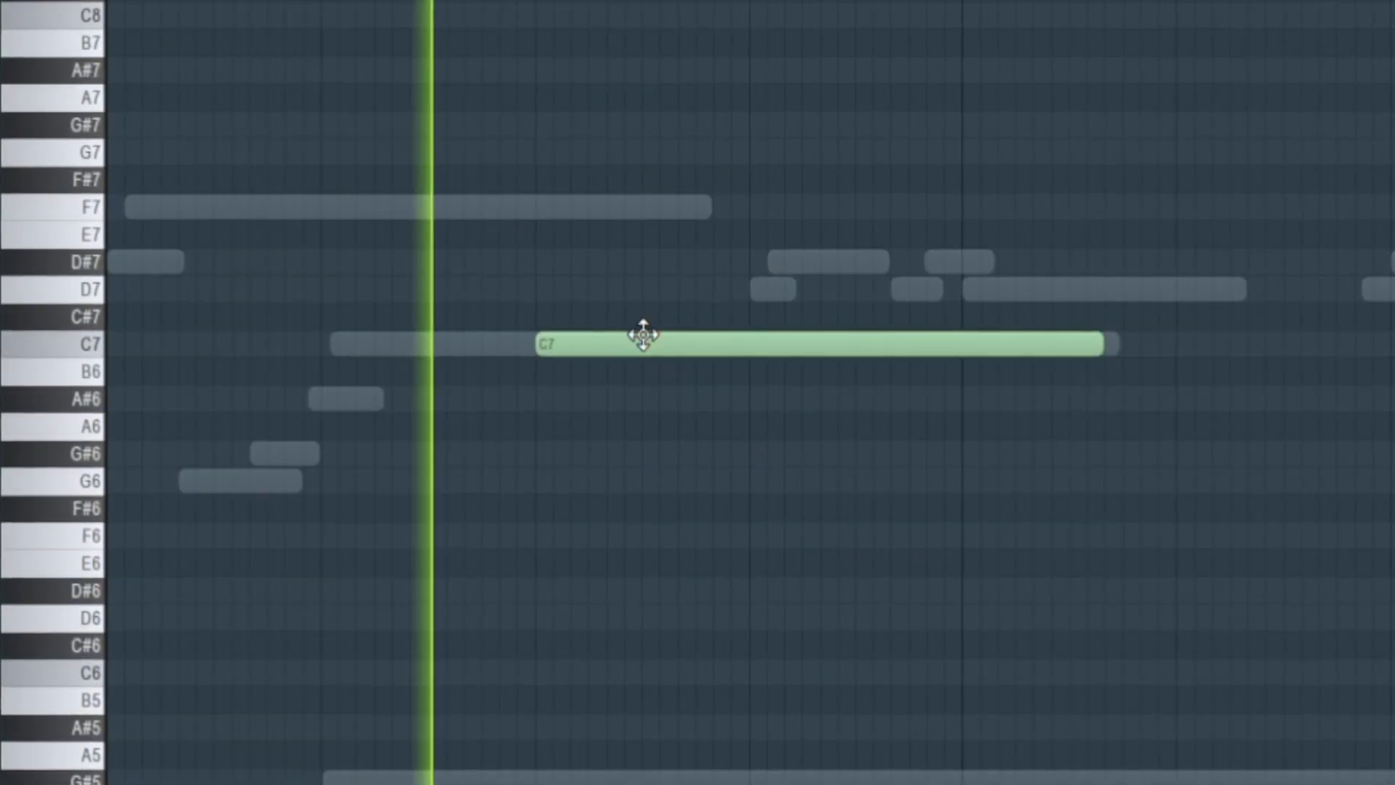
click(758, 348)
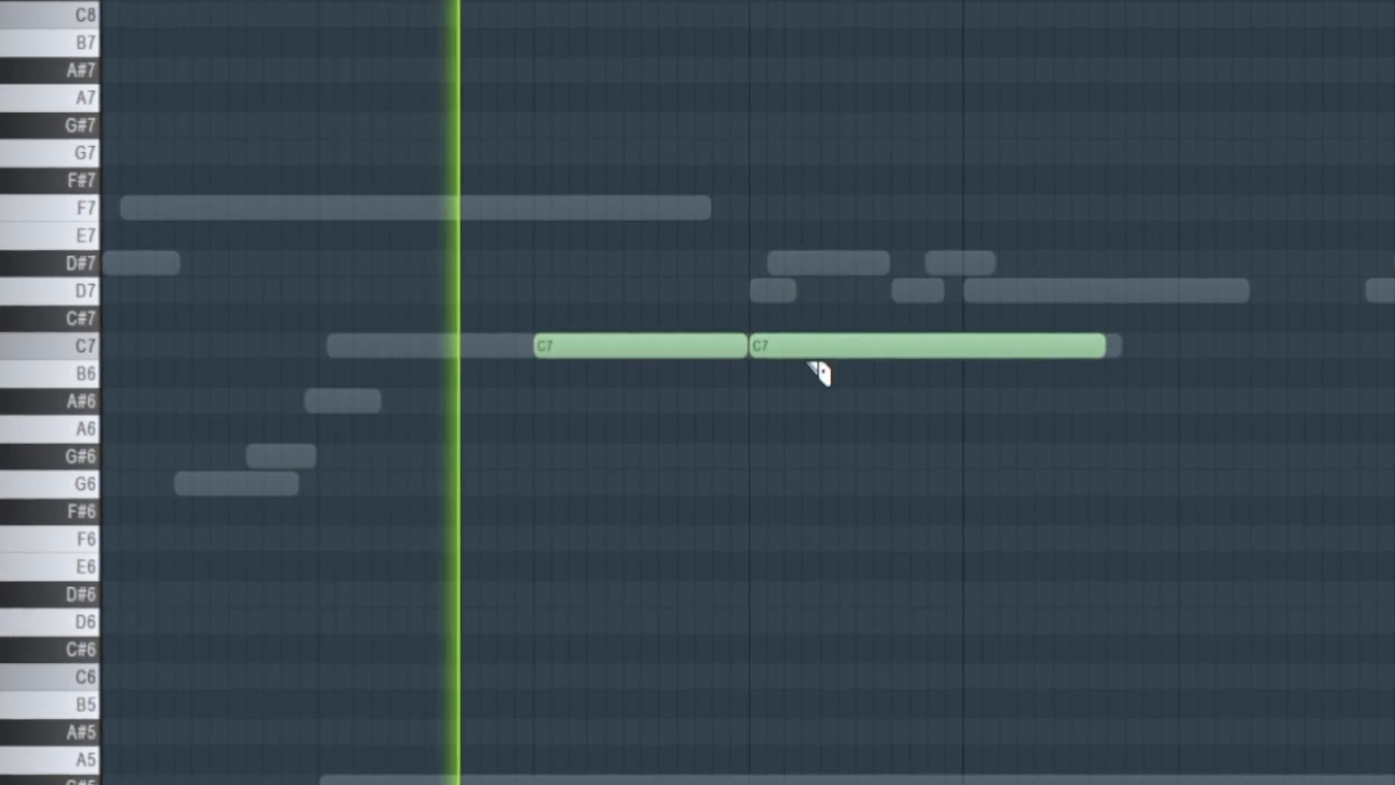
key(b)
right_click(814, 352)
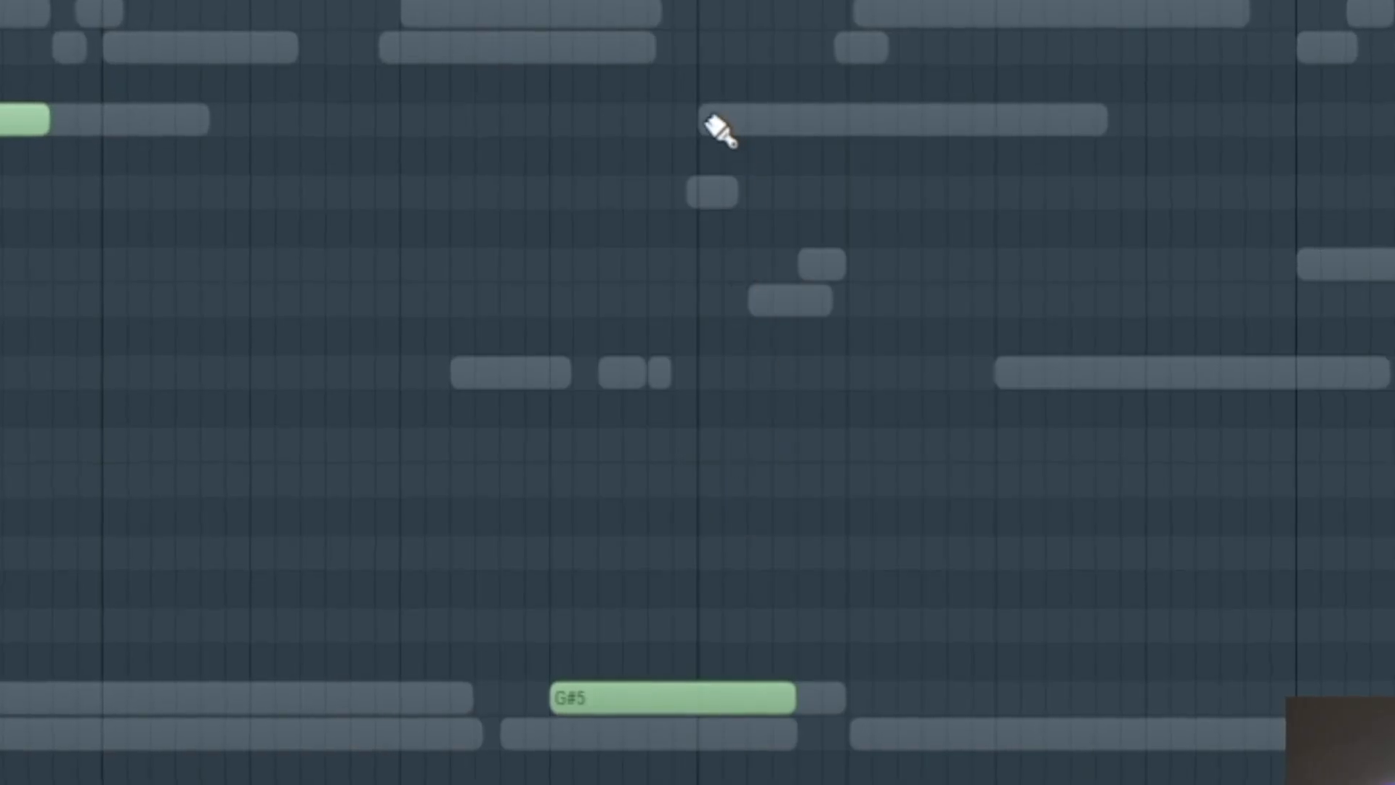
shift+right_click(695, 703)
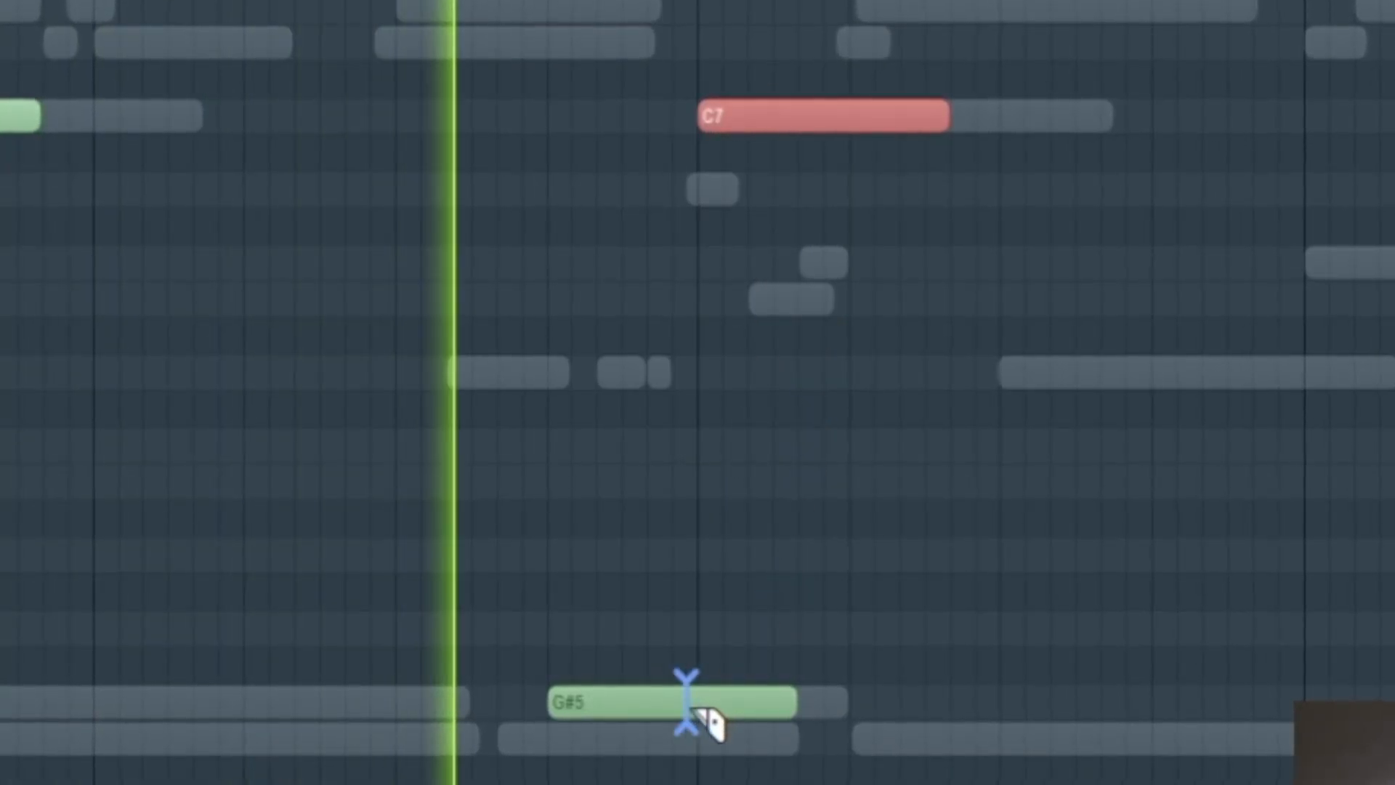
right_click(726, 700)
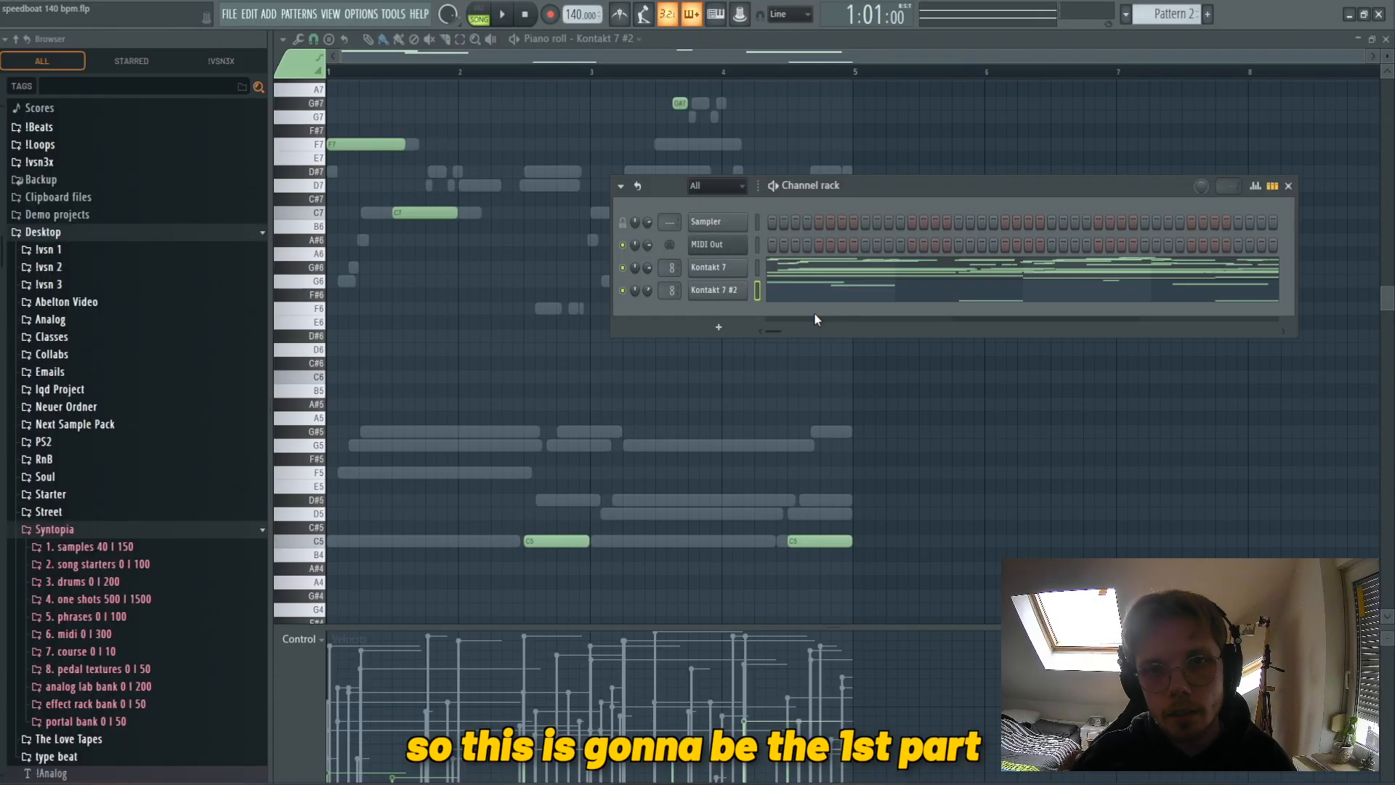
- Browse the !VSN3X sample library to the guitar Phrases folder inside The Elements Of Soul
scroll(145, 567, up, 5)
click(74, 641)
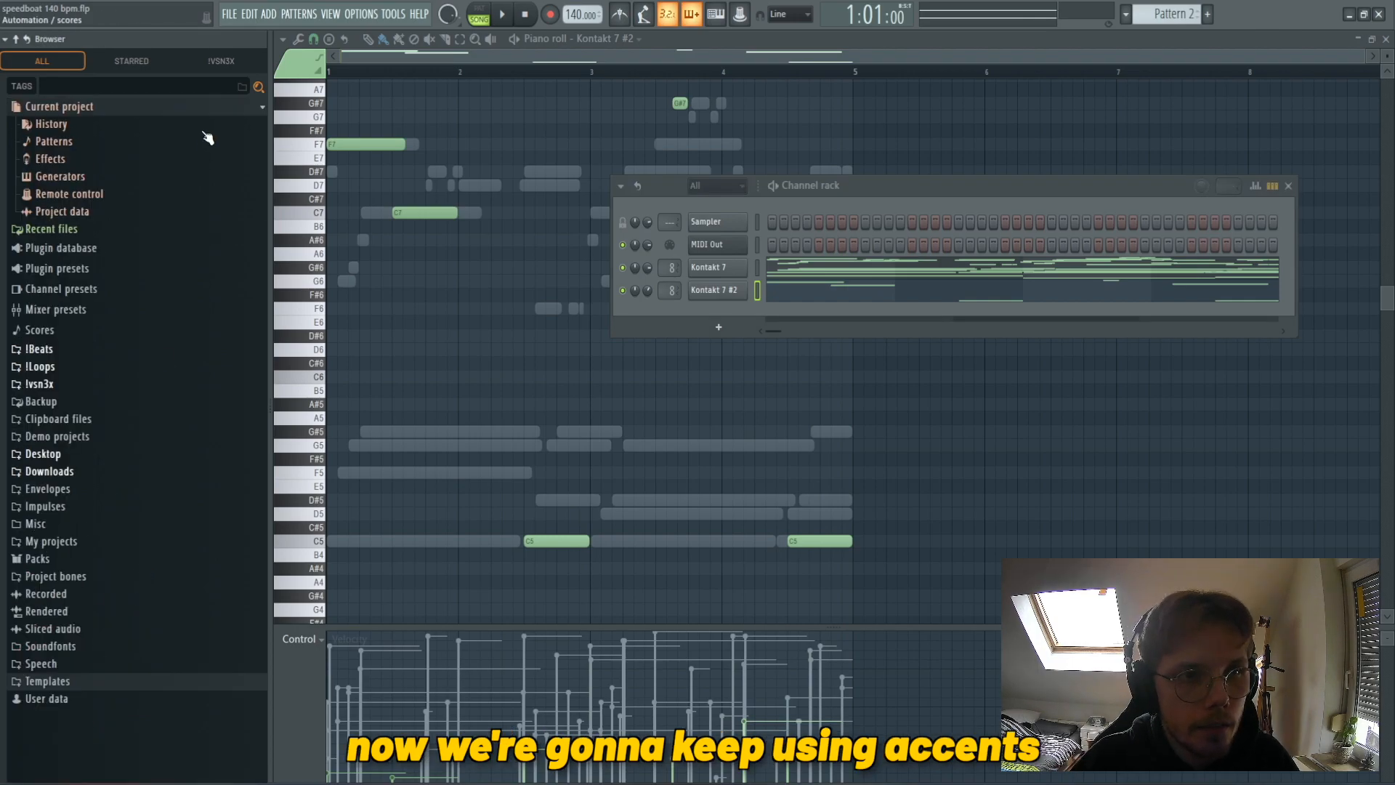
click(221, 62)
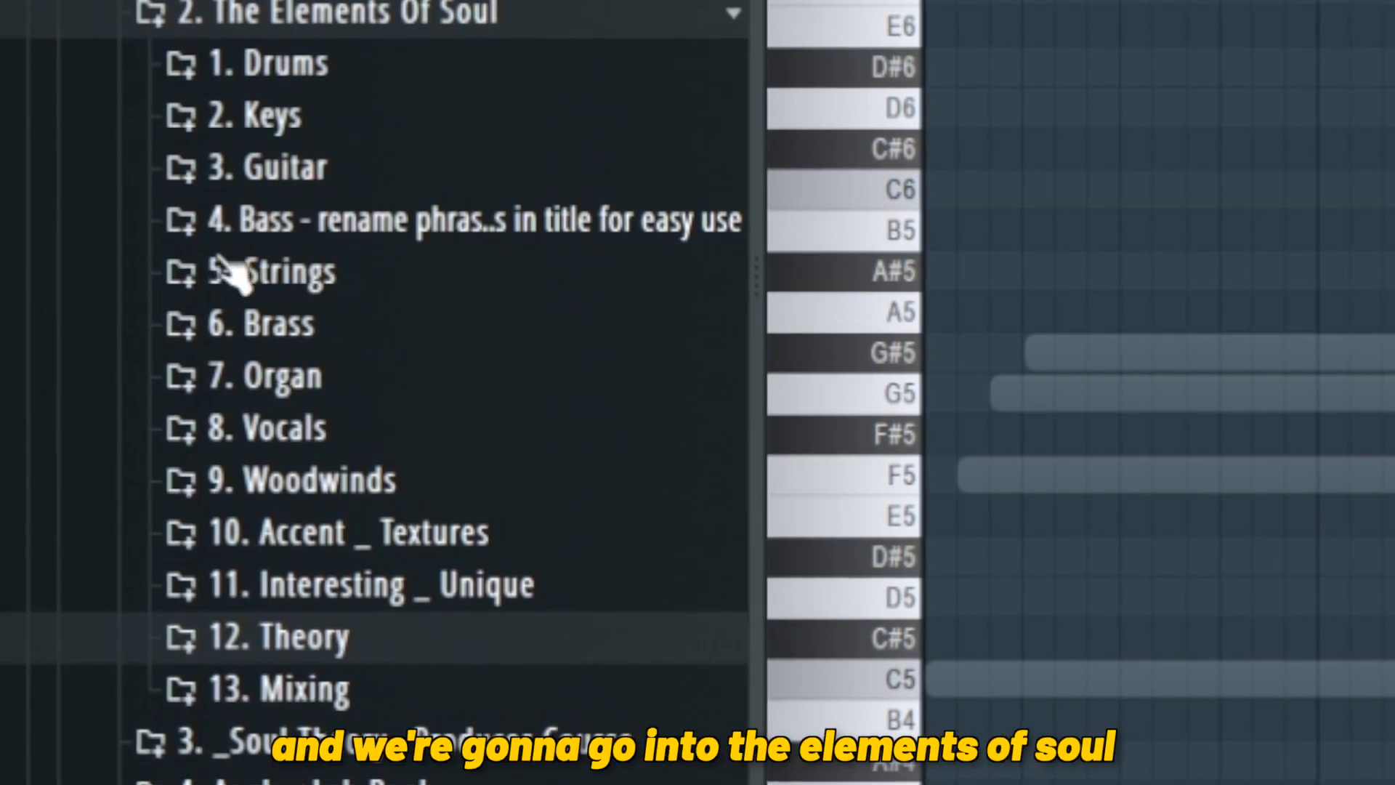
click(123, 561)
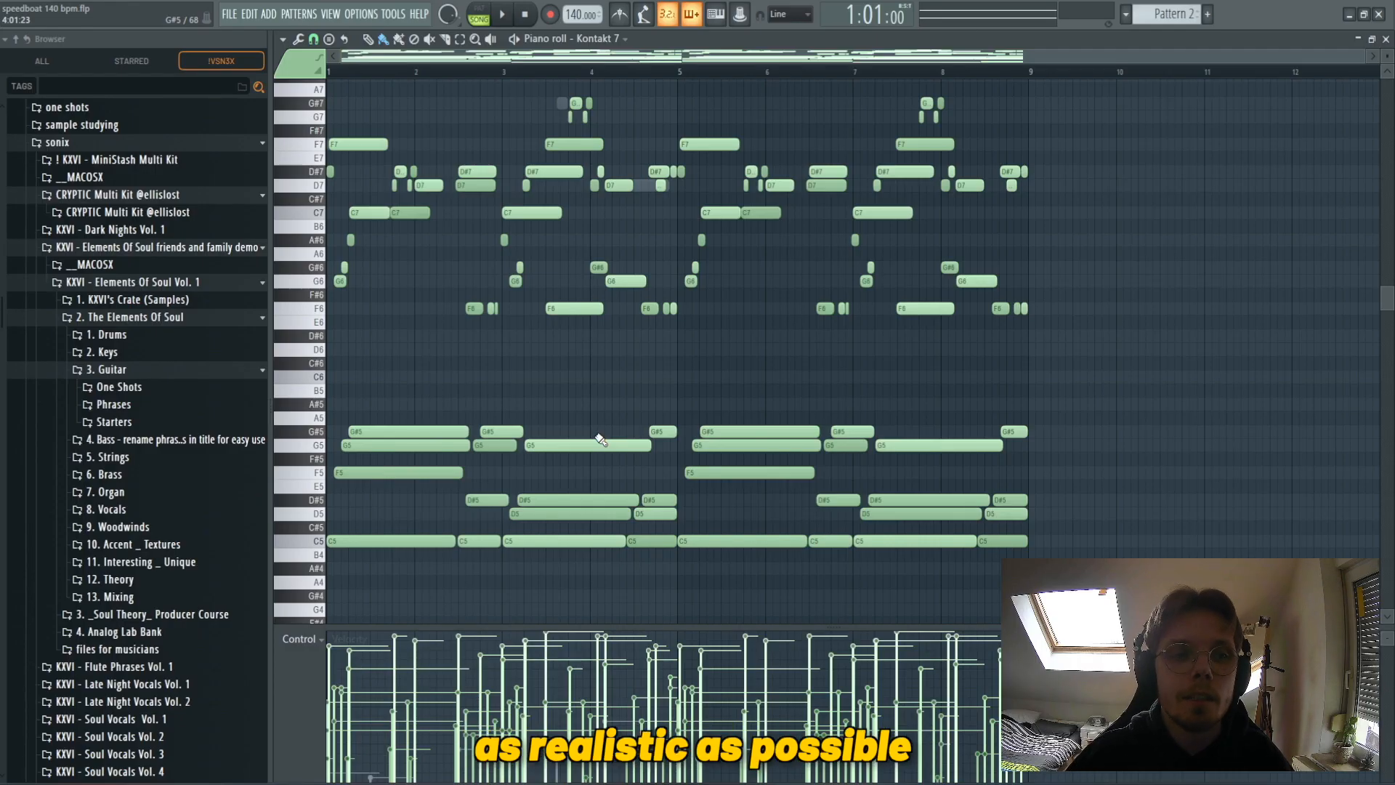
click(171, 404)
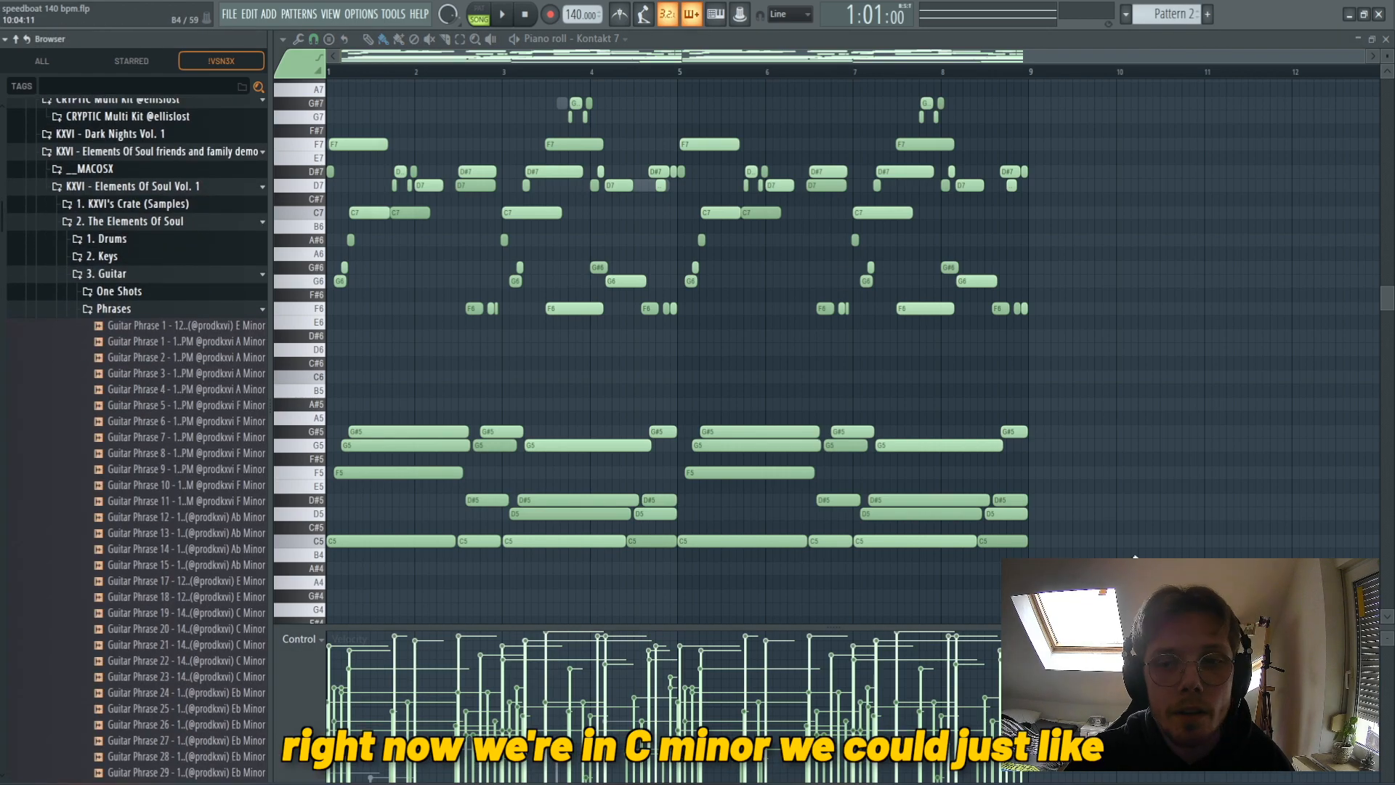
- Try adding Guitar Phrase 19 in C Minor to Track 2 of the playlist beneath Pattern 2
scroll(1135, 558, down, 4)
scroll(230, 535, down, 4)
key(F5)
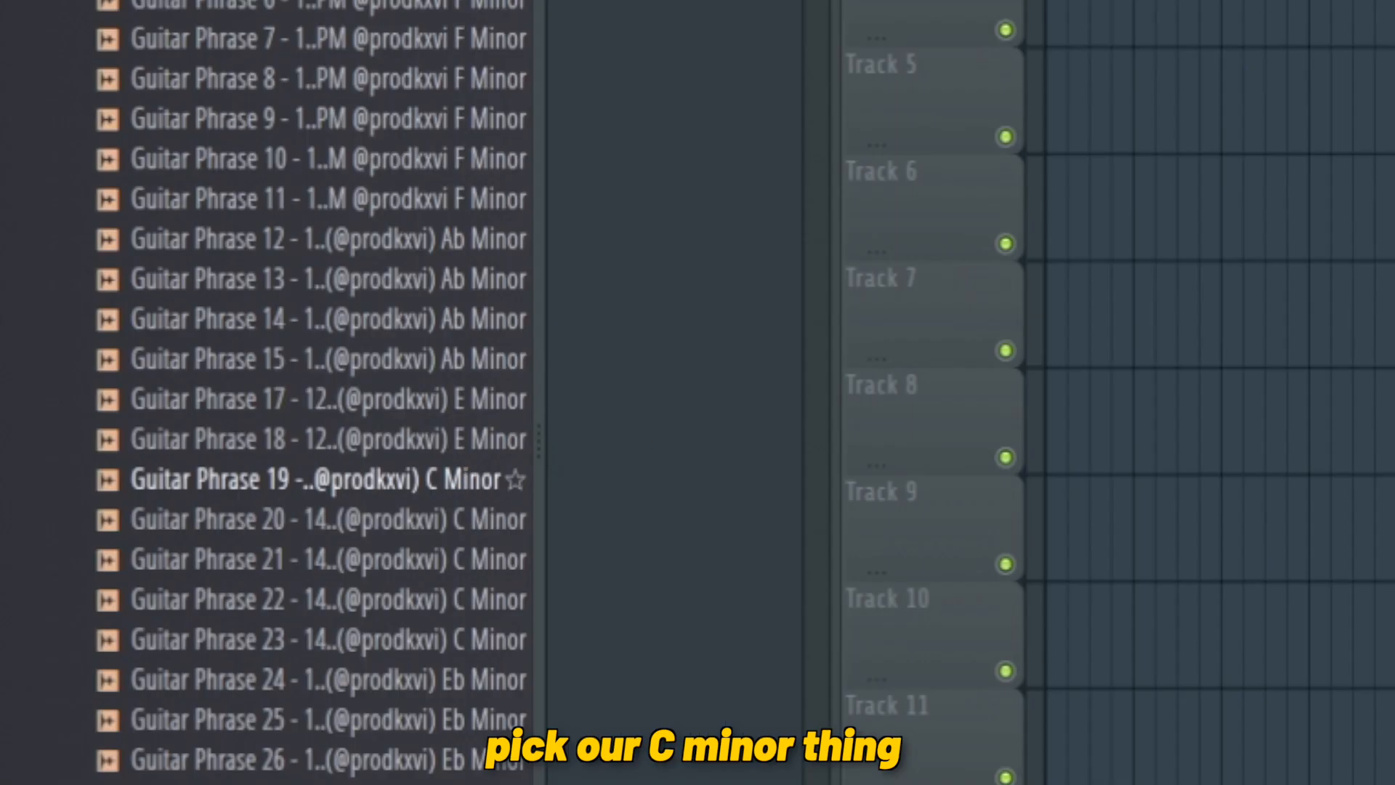
drag(334, 480, 367, 334)
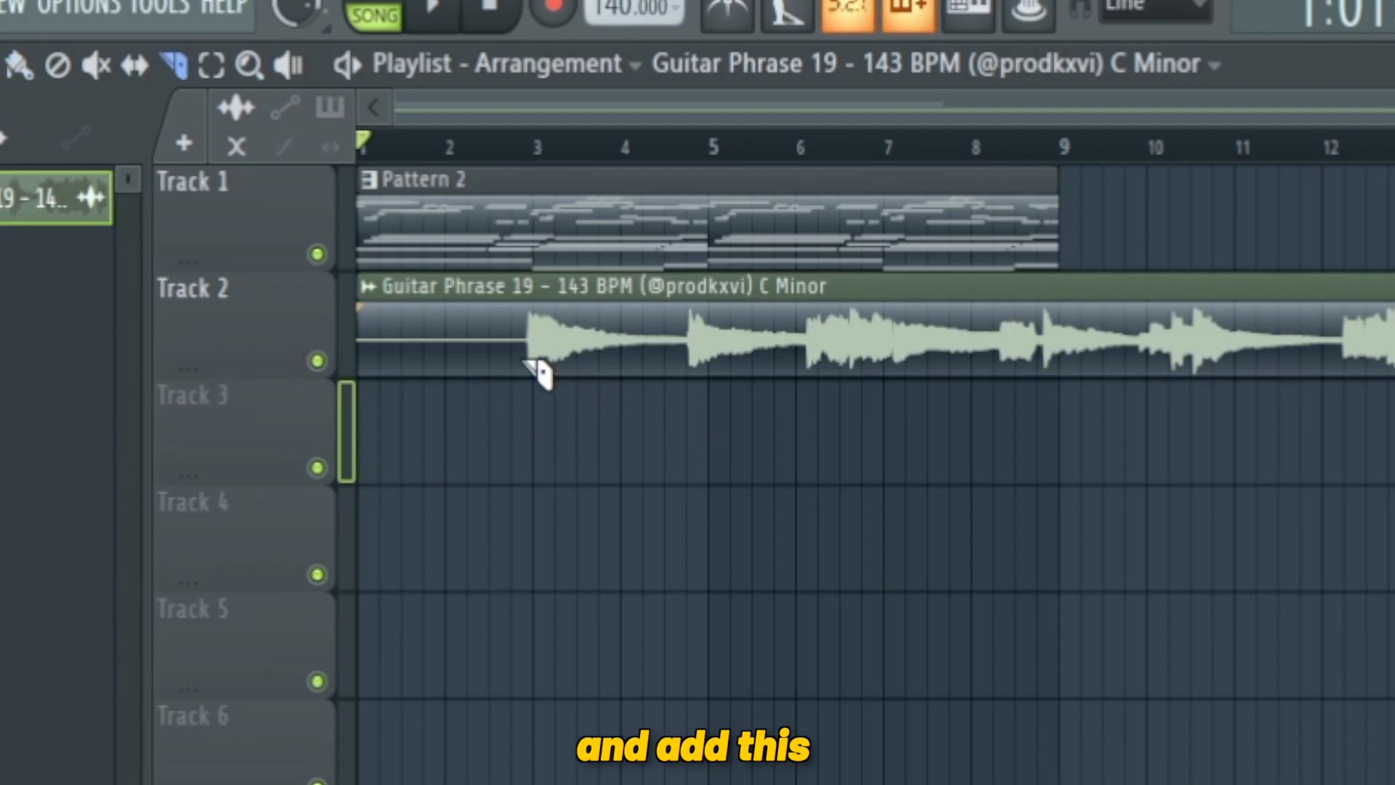
- Play back Pattern 2 together with the guitar phrase and remove the phrase from Track 2
key(space)
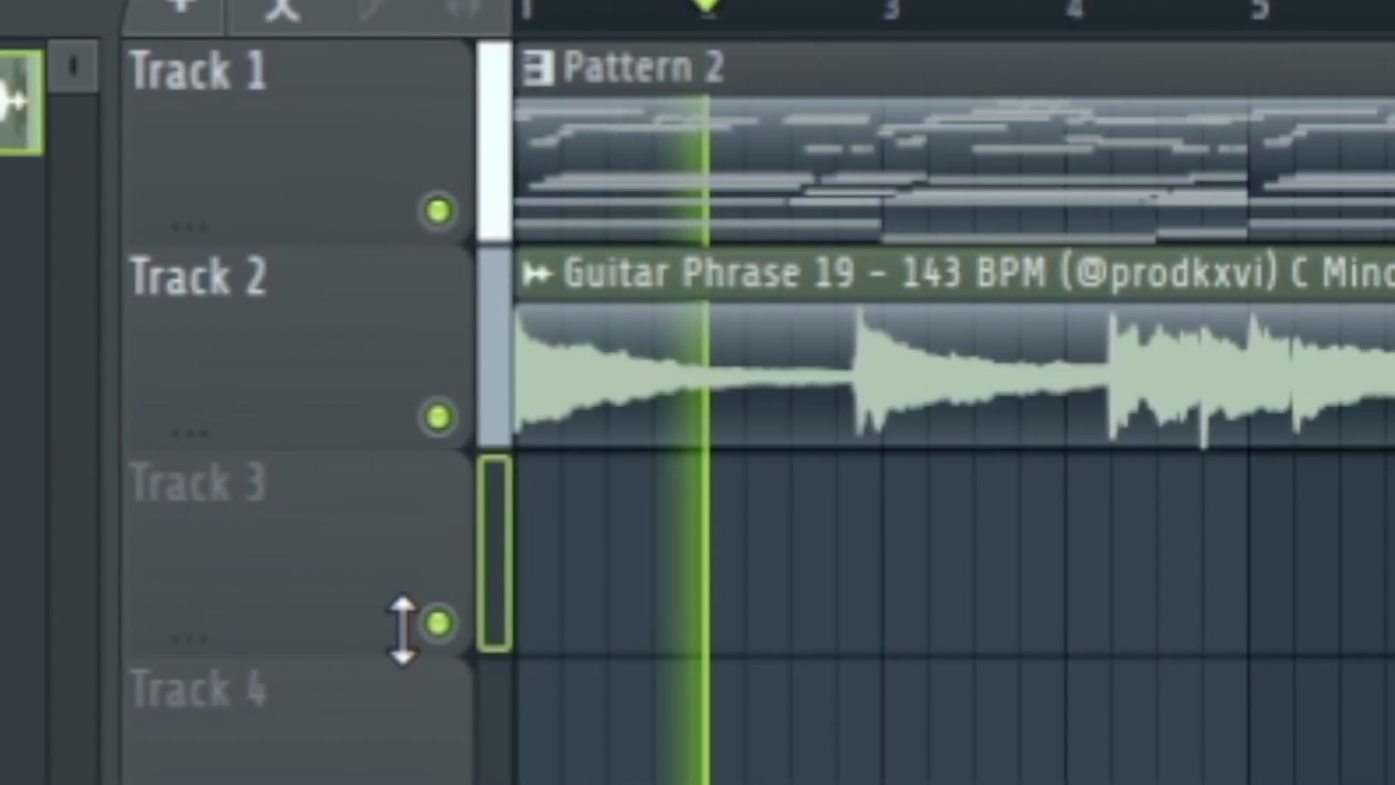
scroll(944, 690, up, 3)
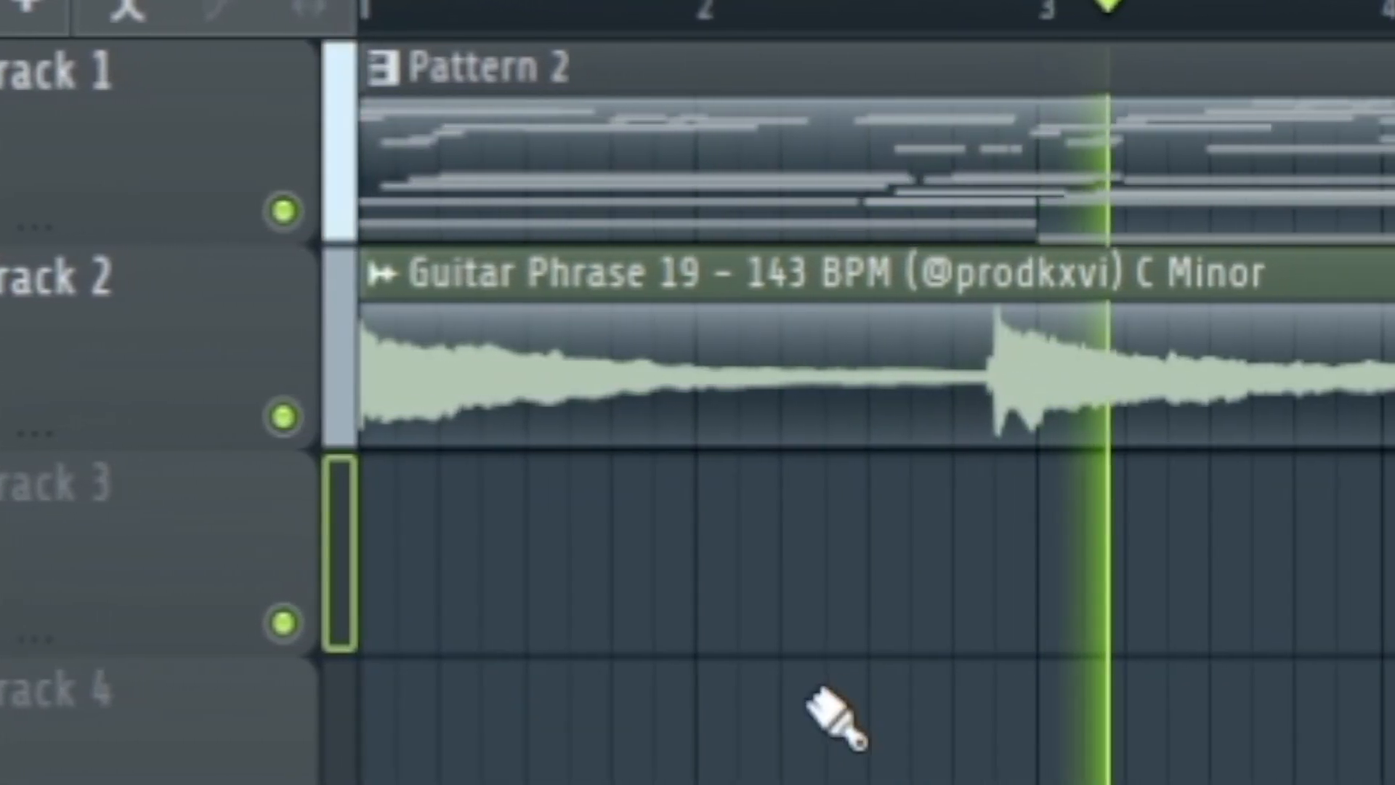
scroll(828, 698, down, 3)
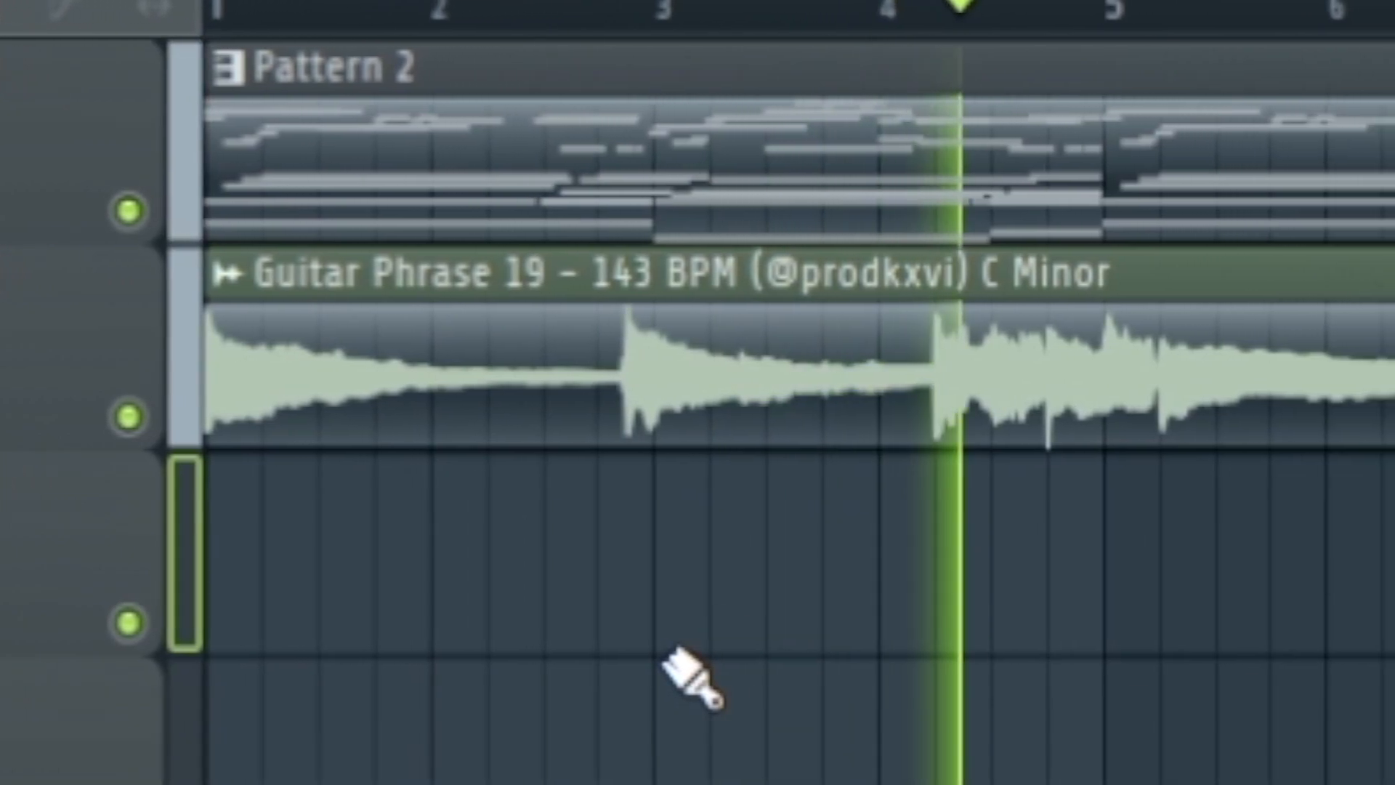
scroll(1220, 435, down, 2)
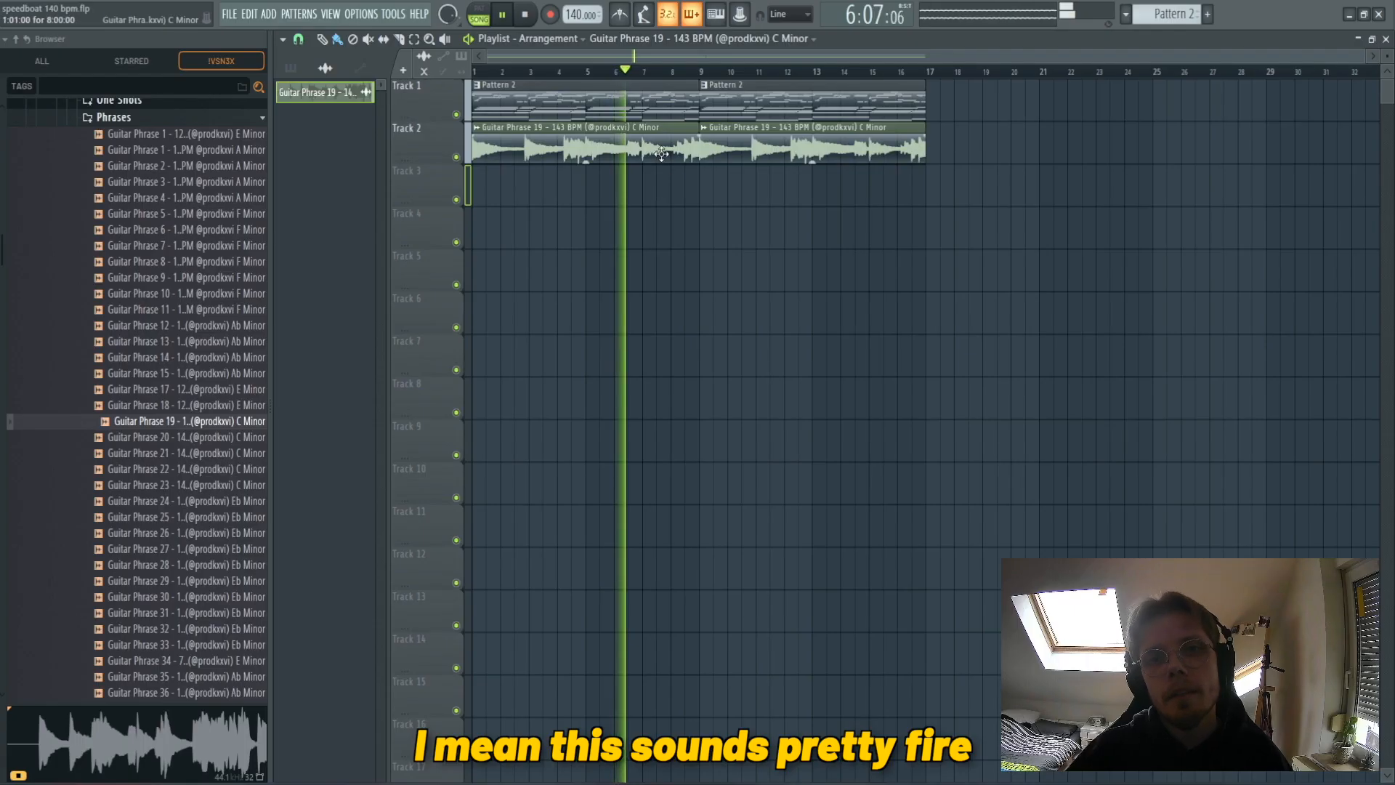
double_click(654, 148)
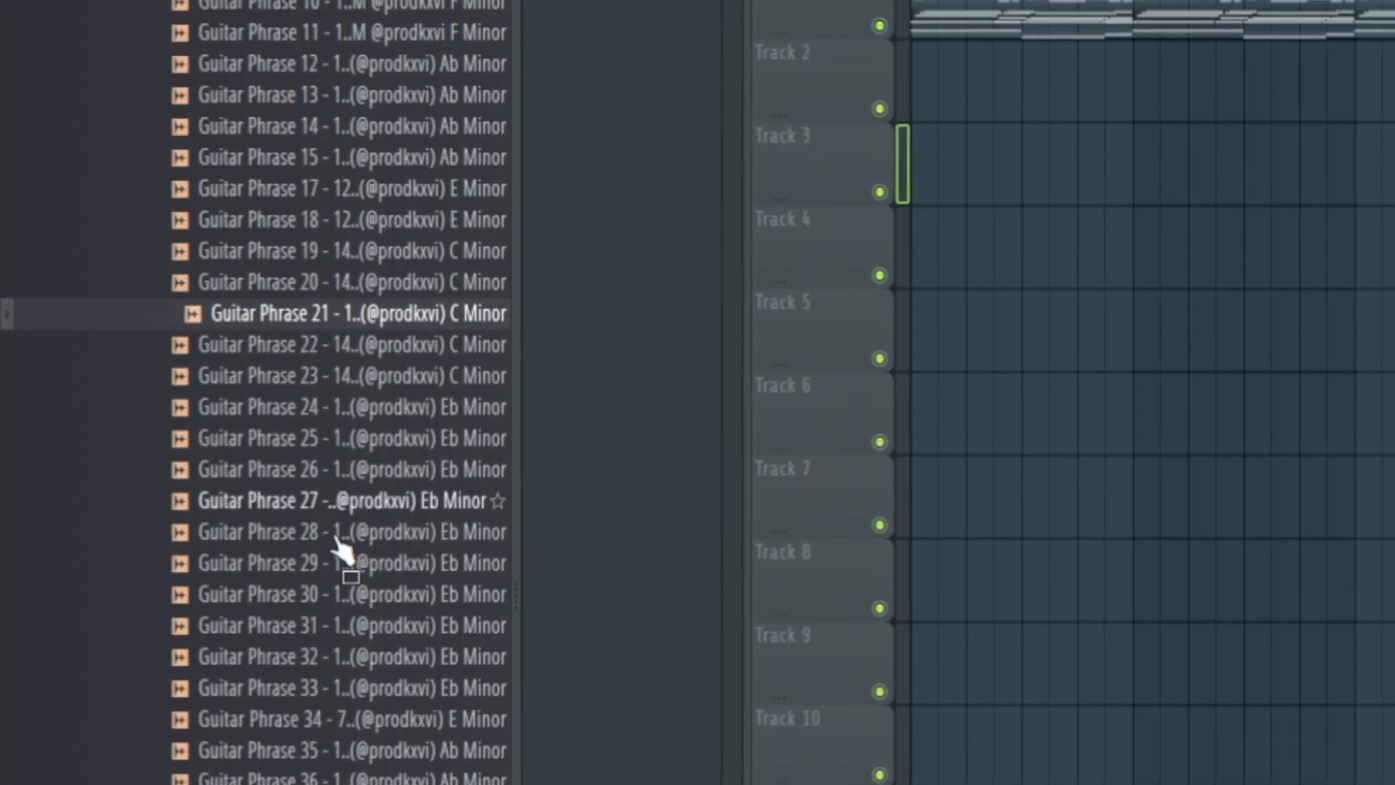
- Audition further guitar phrases in the Phrases folder, looking for one that fits the C minor loop
scroll(471, 721, down, 6)
click(449, 411)
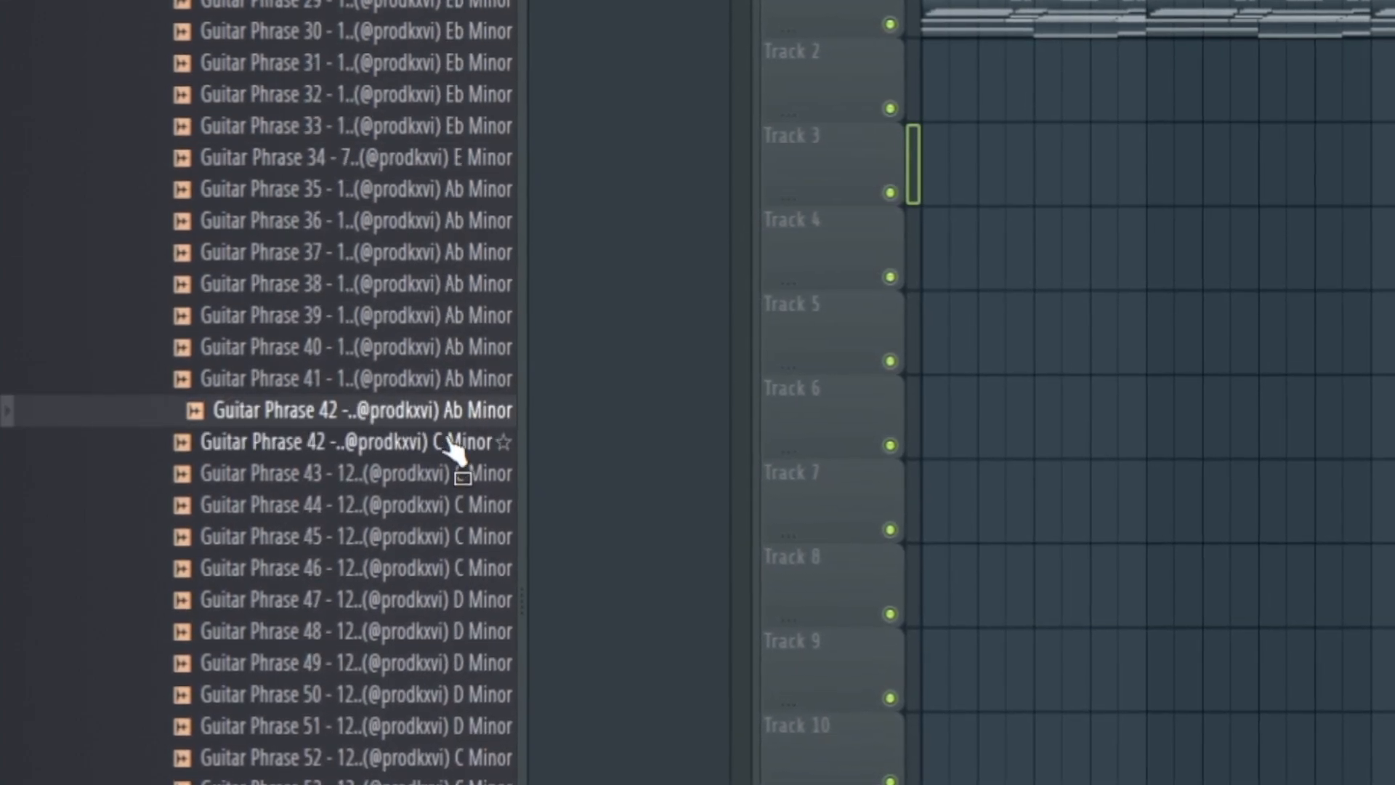
scroll(429, 538, up, 2)
click(443, 442)
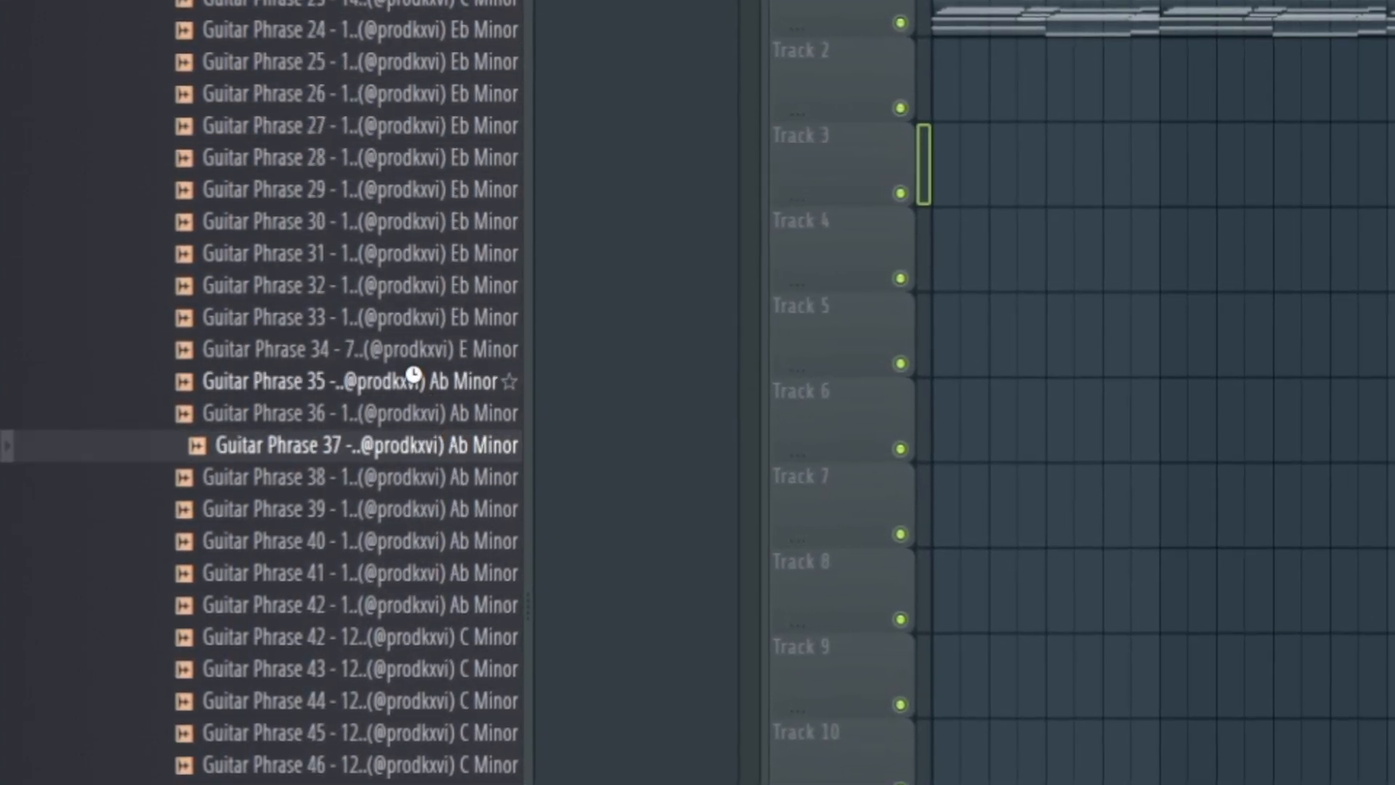
click(465, 371)
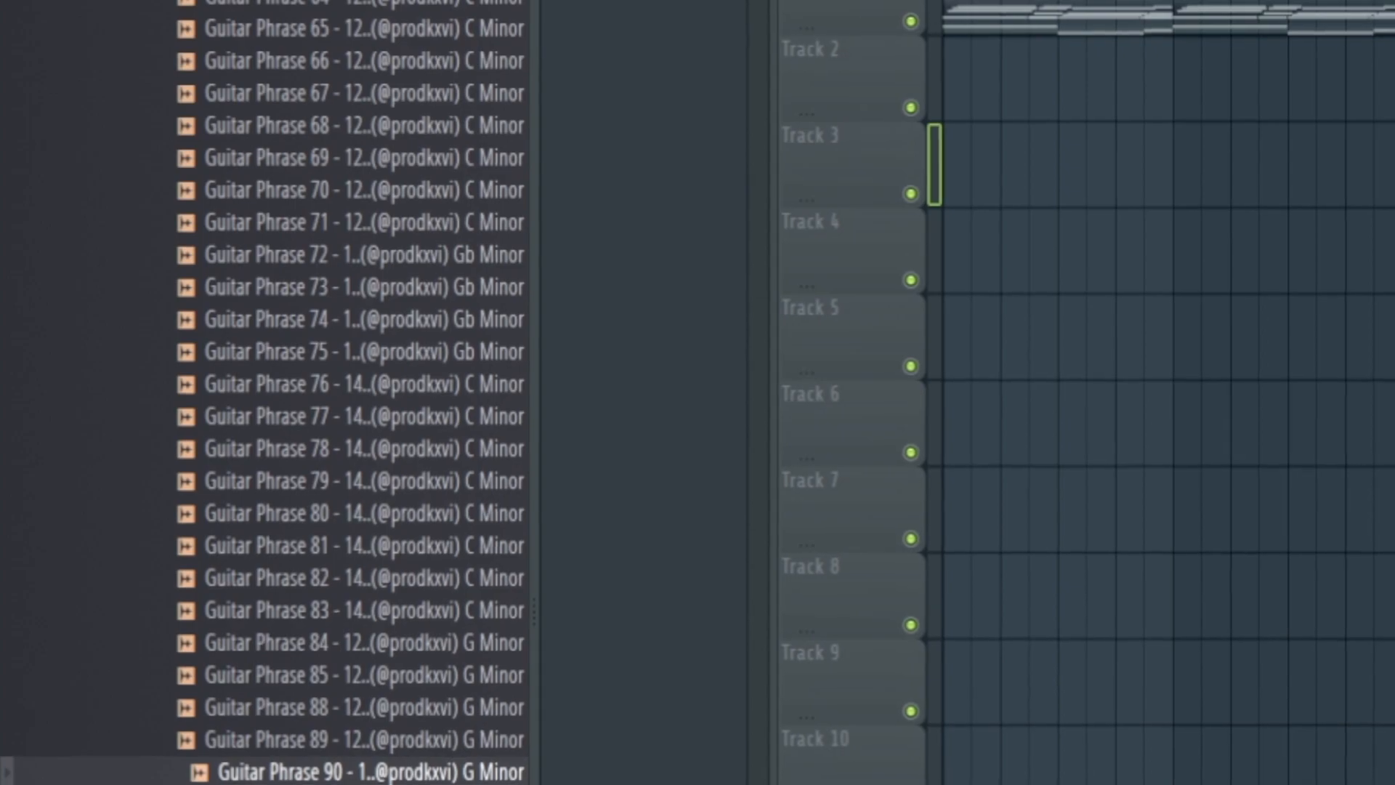
click(414, 480)
right_click(438, 356)
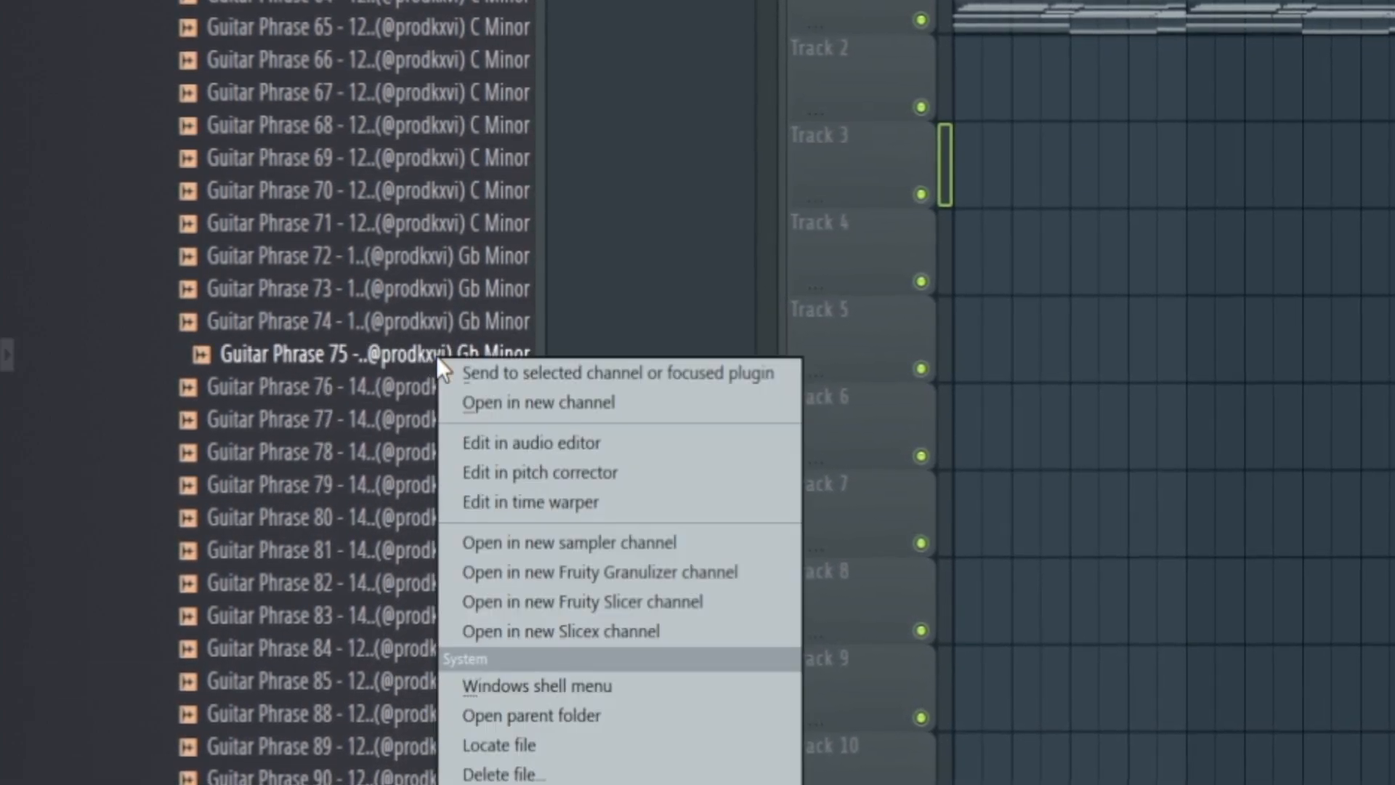
click(396, 355)
click(401, 283)
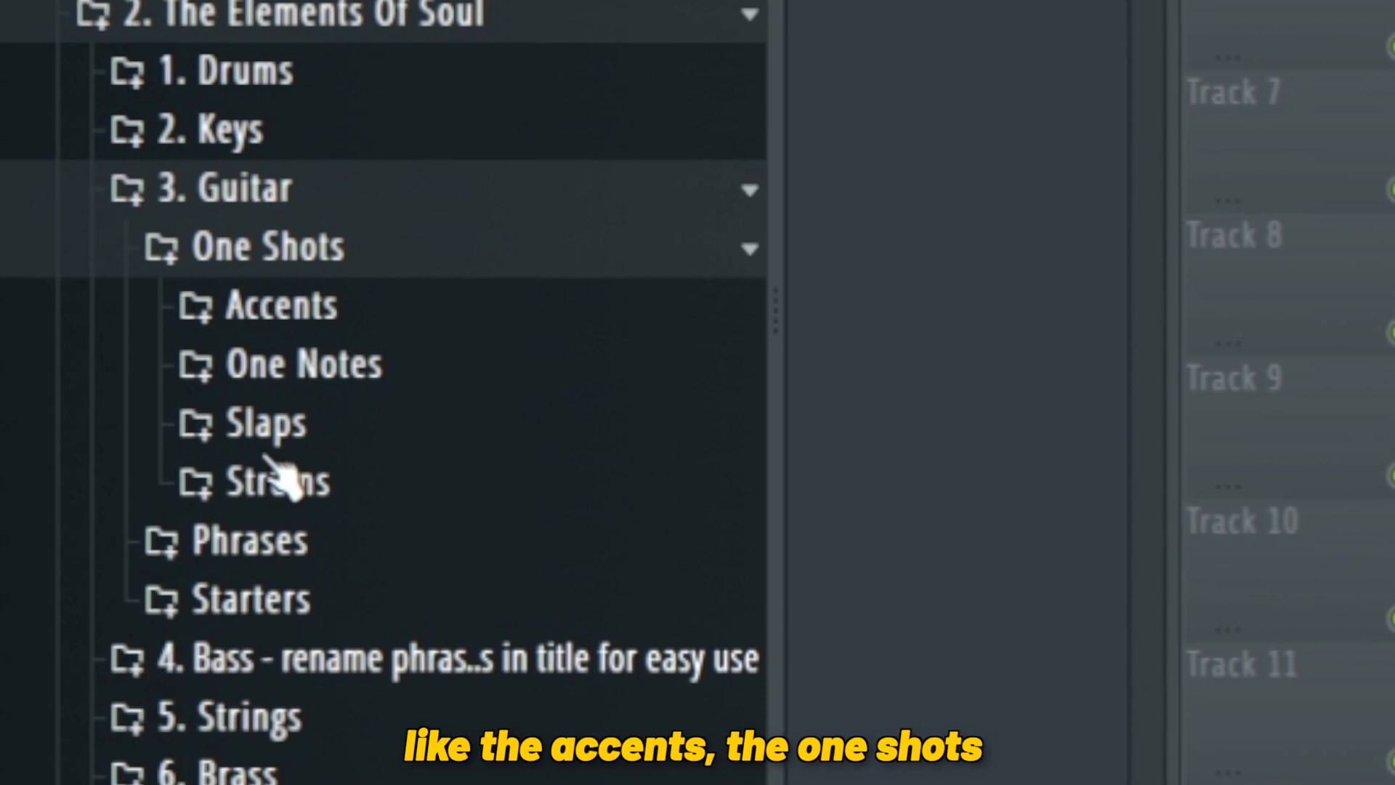
- Load the Low Guitar Muted one-shot as a new channel and add Guitar Phrase 22 in C Minor to the playlist
click(320, 314)
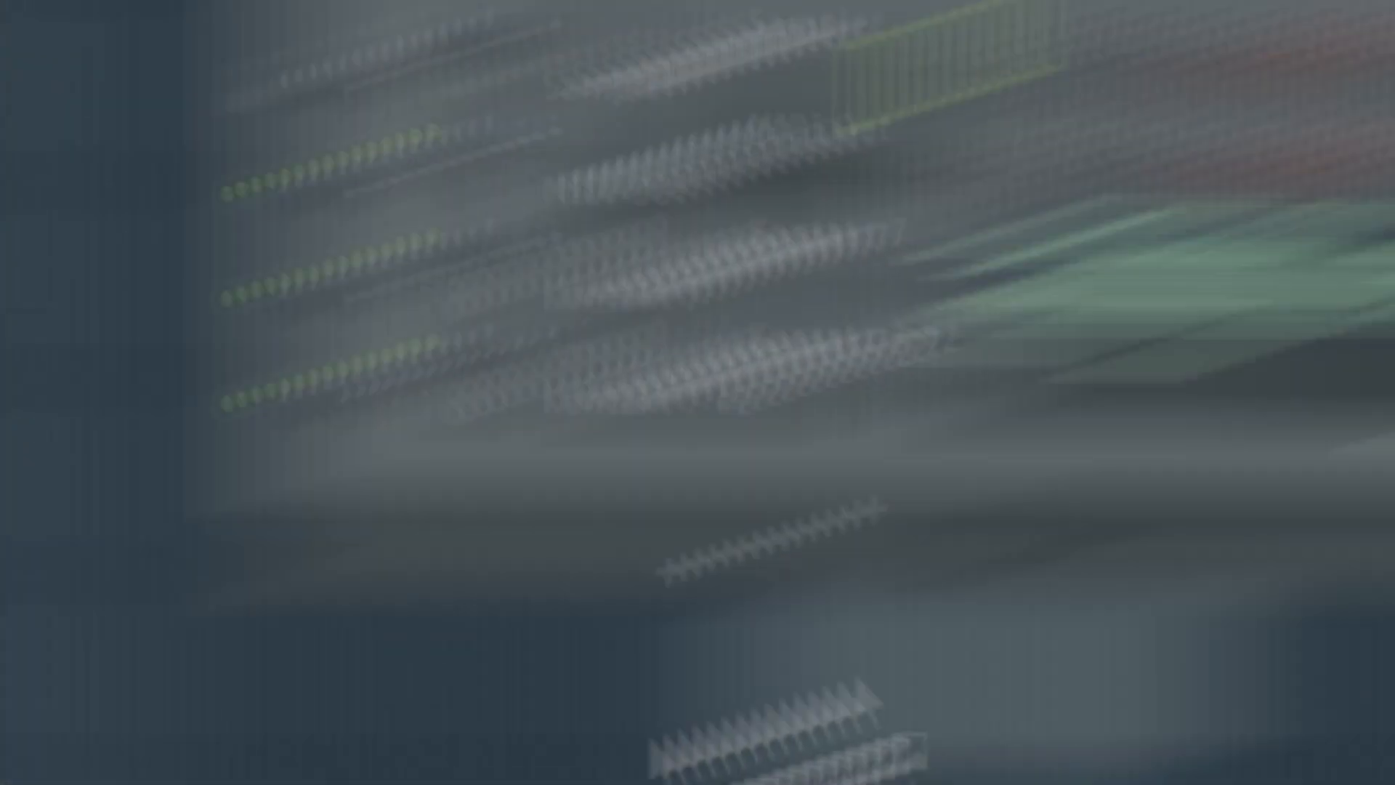
drag(654, 741, 537, 571)
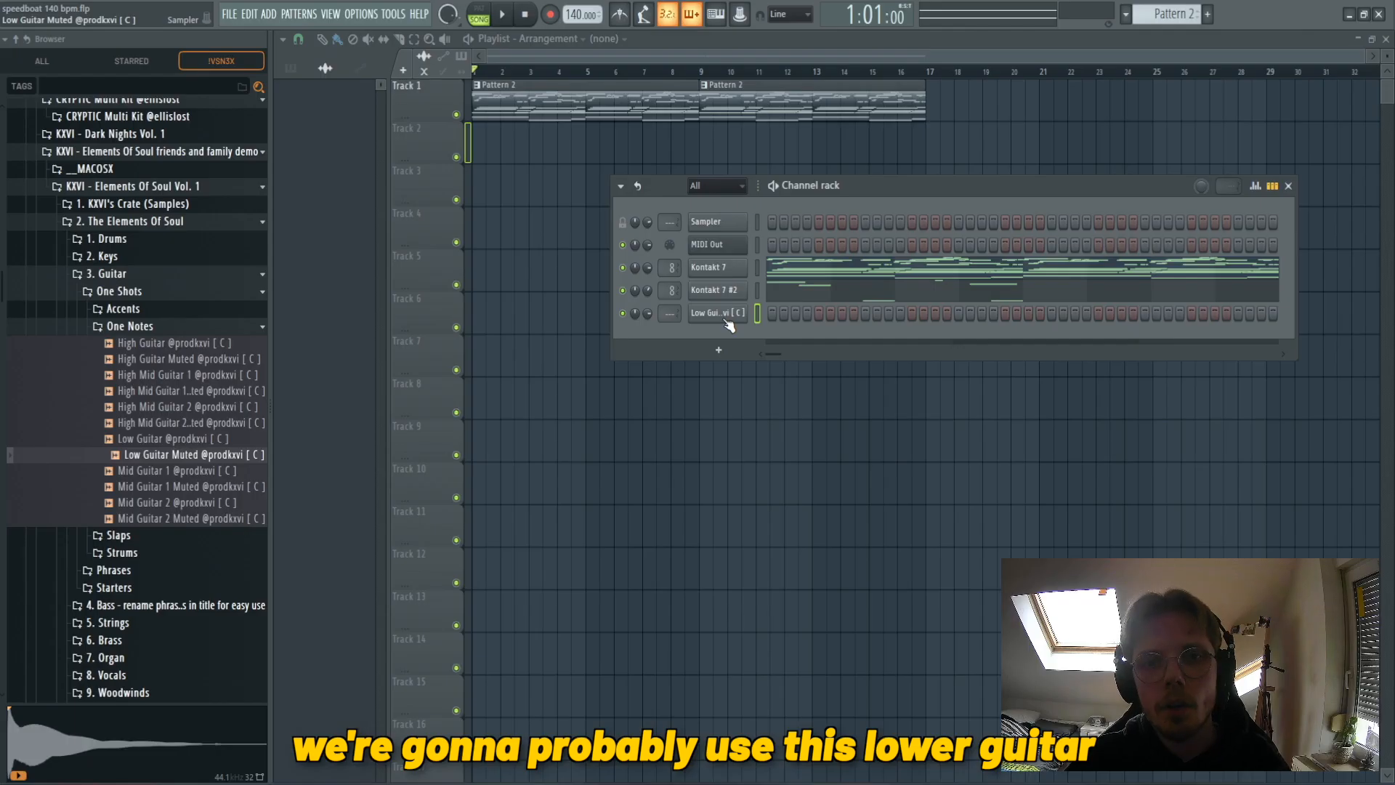
click(726, 317)
click(425, 235)
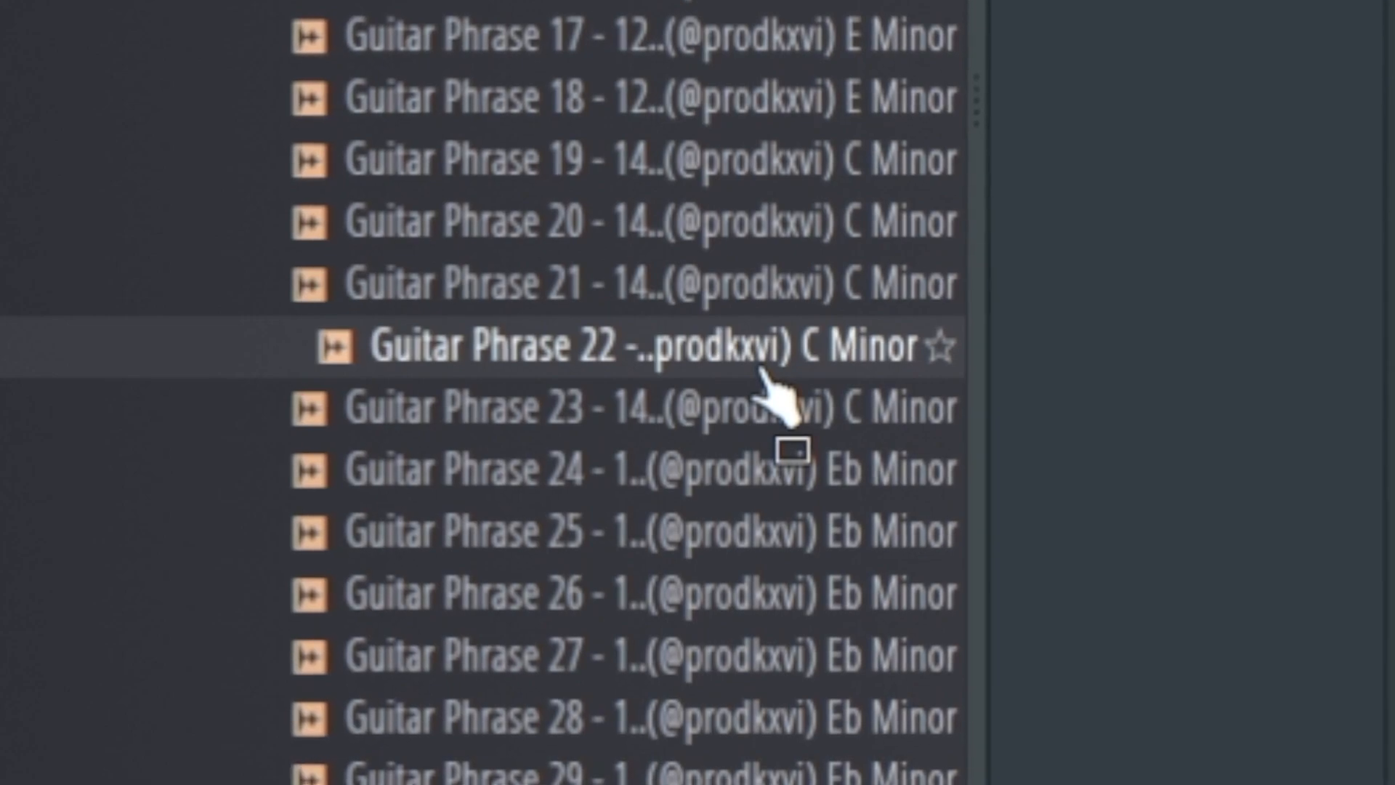
drag(760, 369, 694, 162)
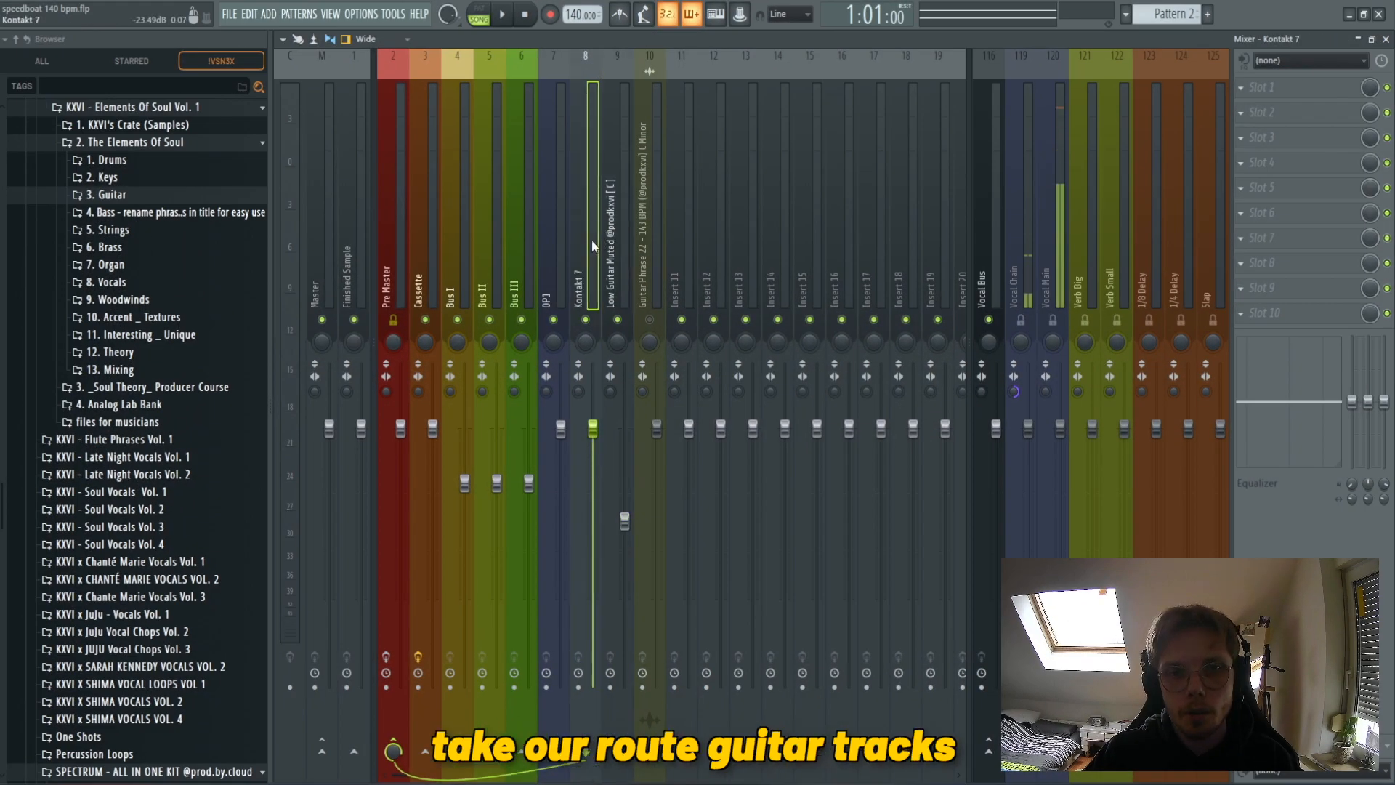
- Route the Kontakt 7 and Low Guitar Muted mixer tracks to Bus I and select that bus
right_click(451, 750)
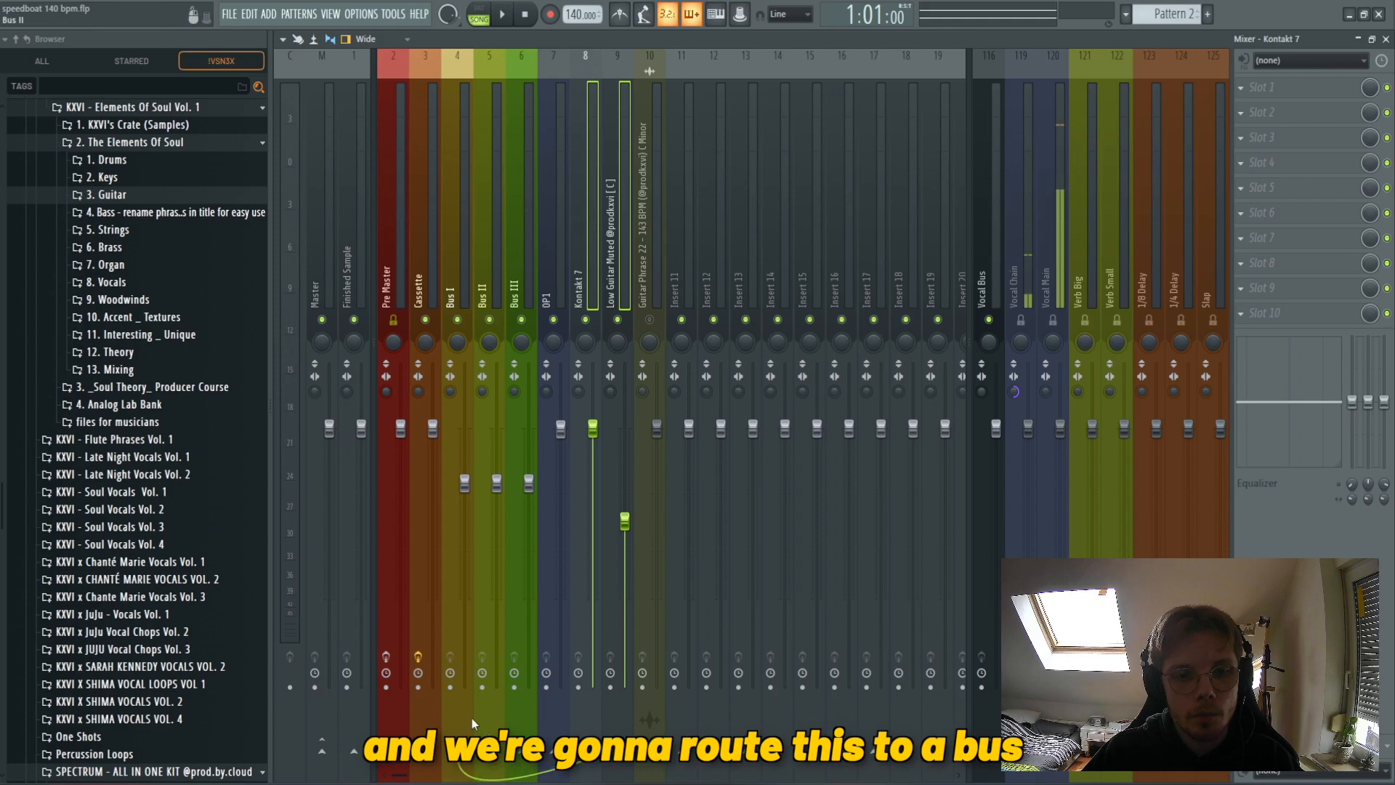
click(465, 719)
- Insert Fruity Convolver with the Bathroom preset on Bus I, set its dry level to -10.3 dB, and enable the Guitar Phrase 22 track
click(1264, 87)
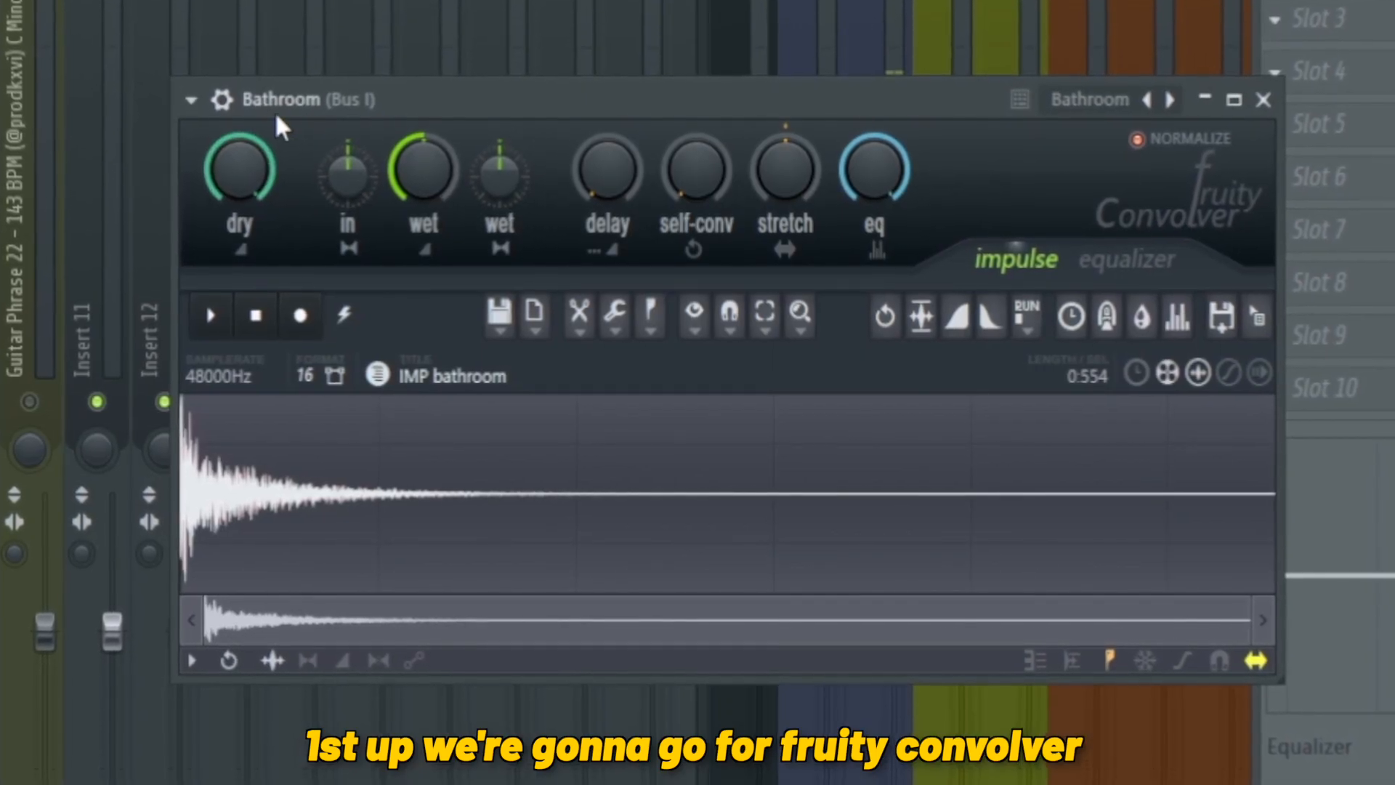
drag(240, 169, 109, 273)
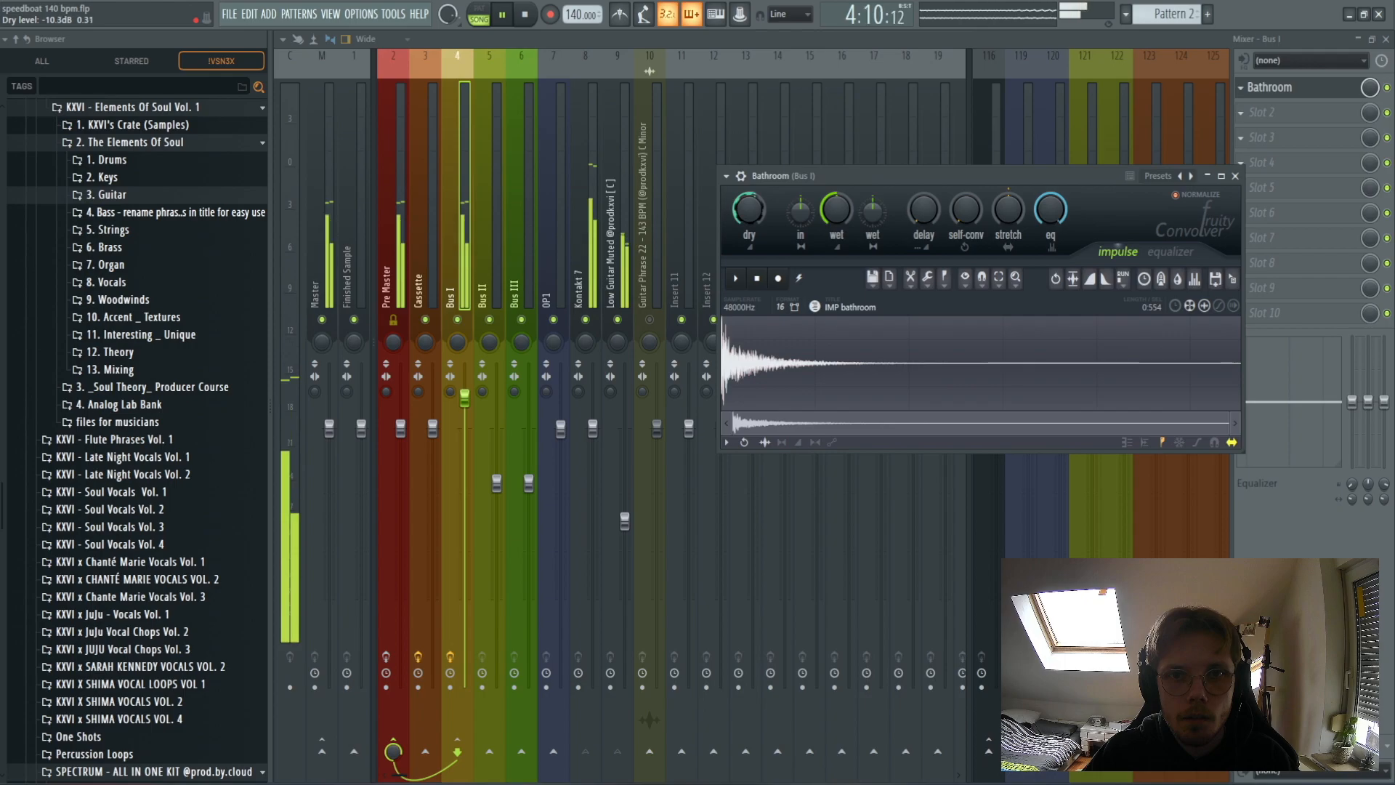
click(658, 302)
click(651, 319)
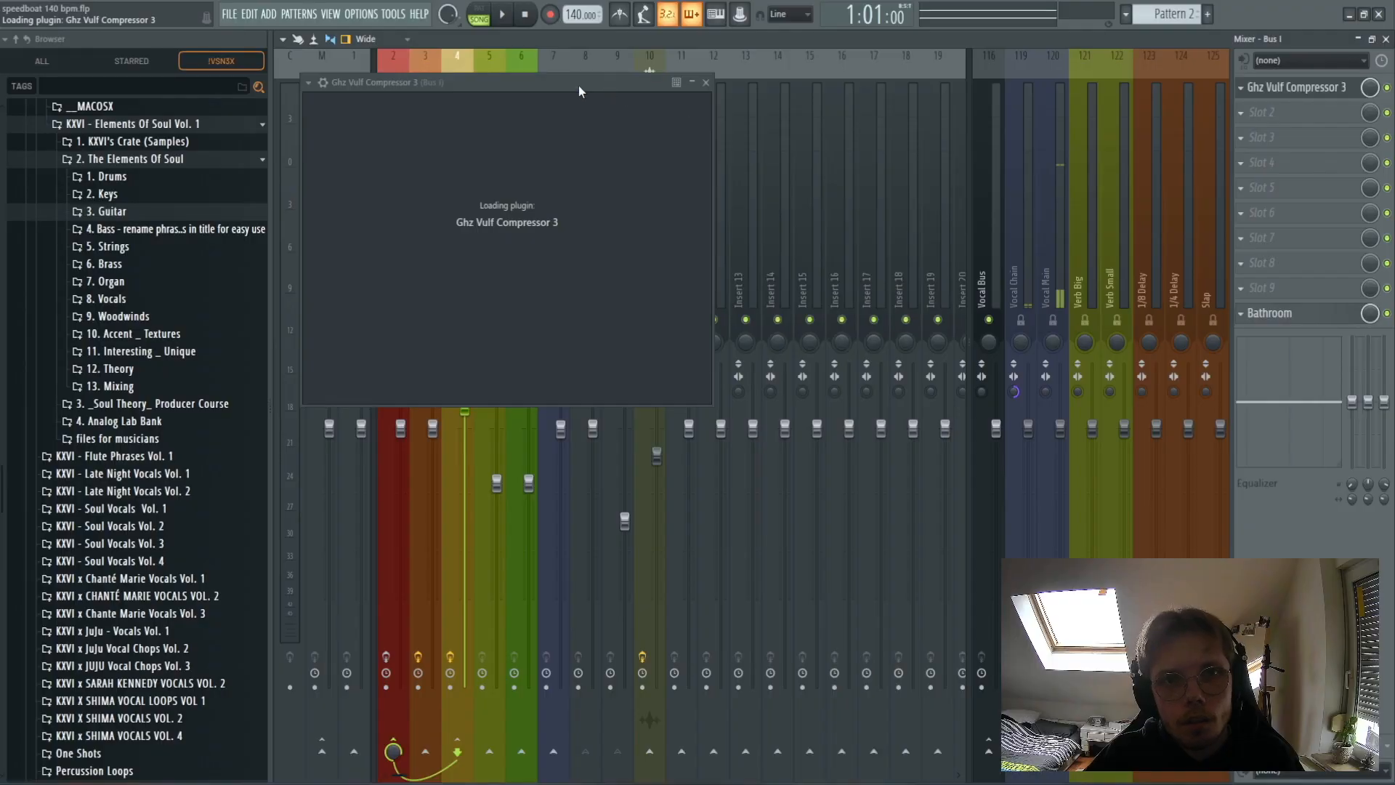
- Lower the Lofi amount and raise the Comp amount of Vulf Compressor 3 on Bus I
drag(546, 89, 703, 111)
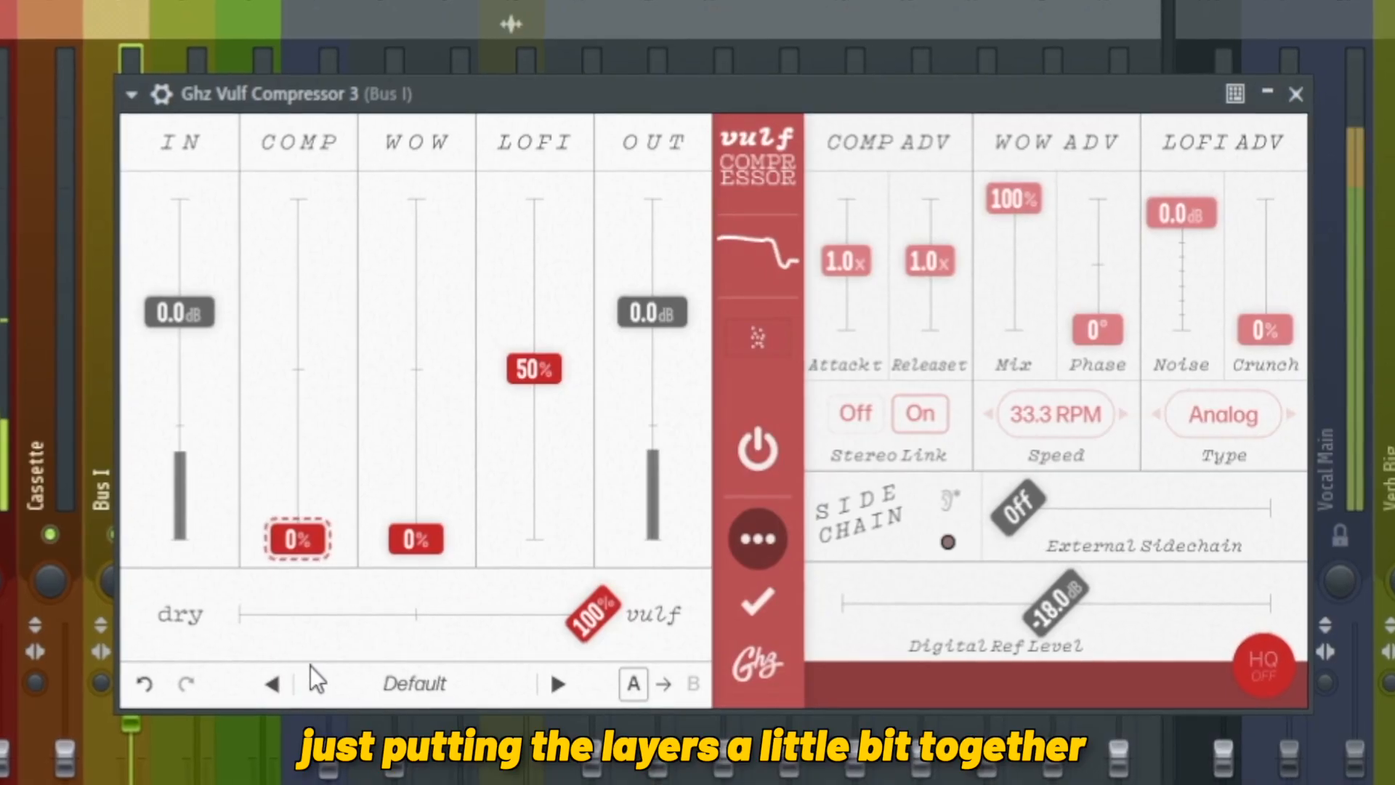
drag(541, 364, 536, 501)
drag(292, 541, 275, 408)
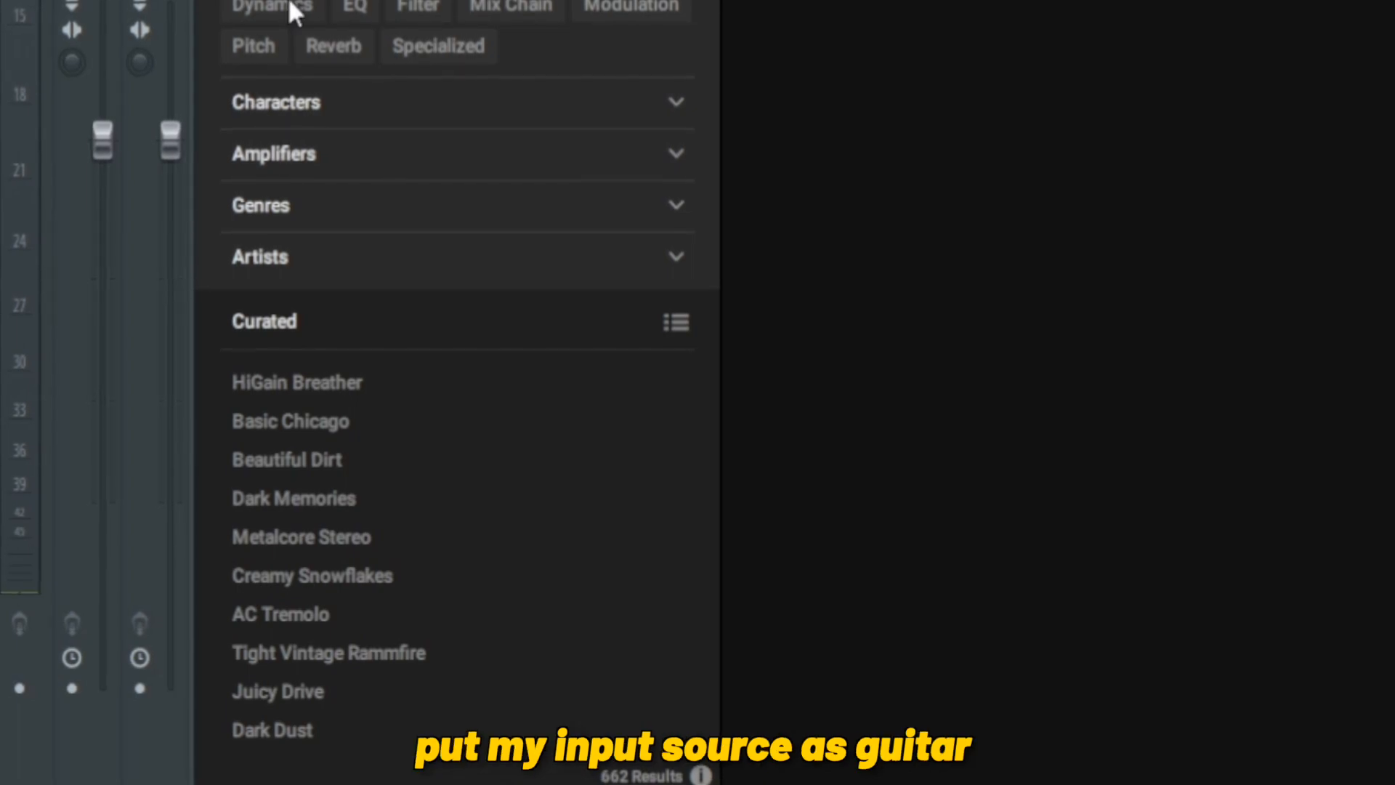
- Filter the Guitar Rig 6 presets to the Funk & Soul genre and load one from the list
click(314, 103)
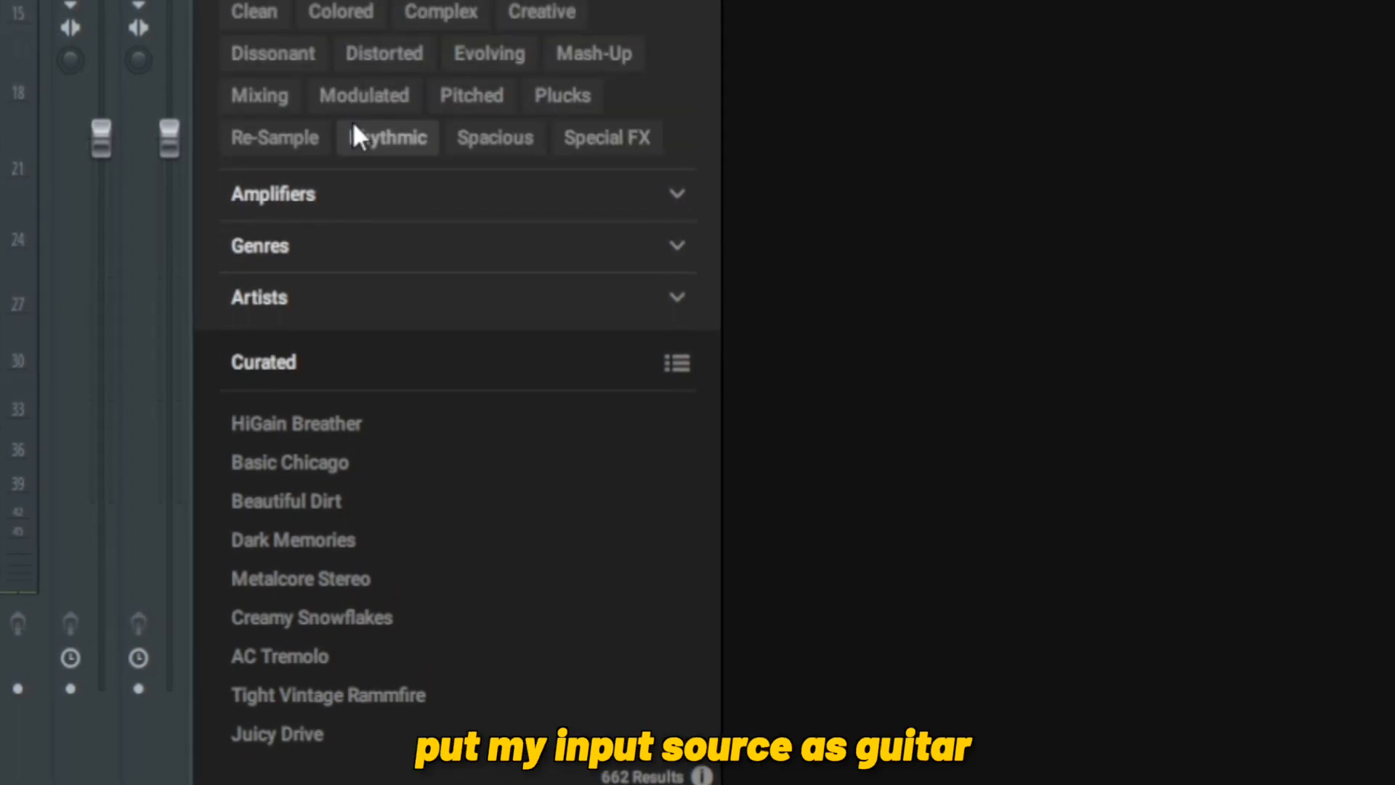
click(279, 242)
click(537, 154)
scroll(373, 427, down, 5)
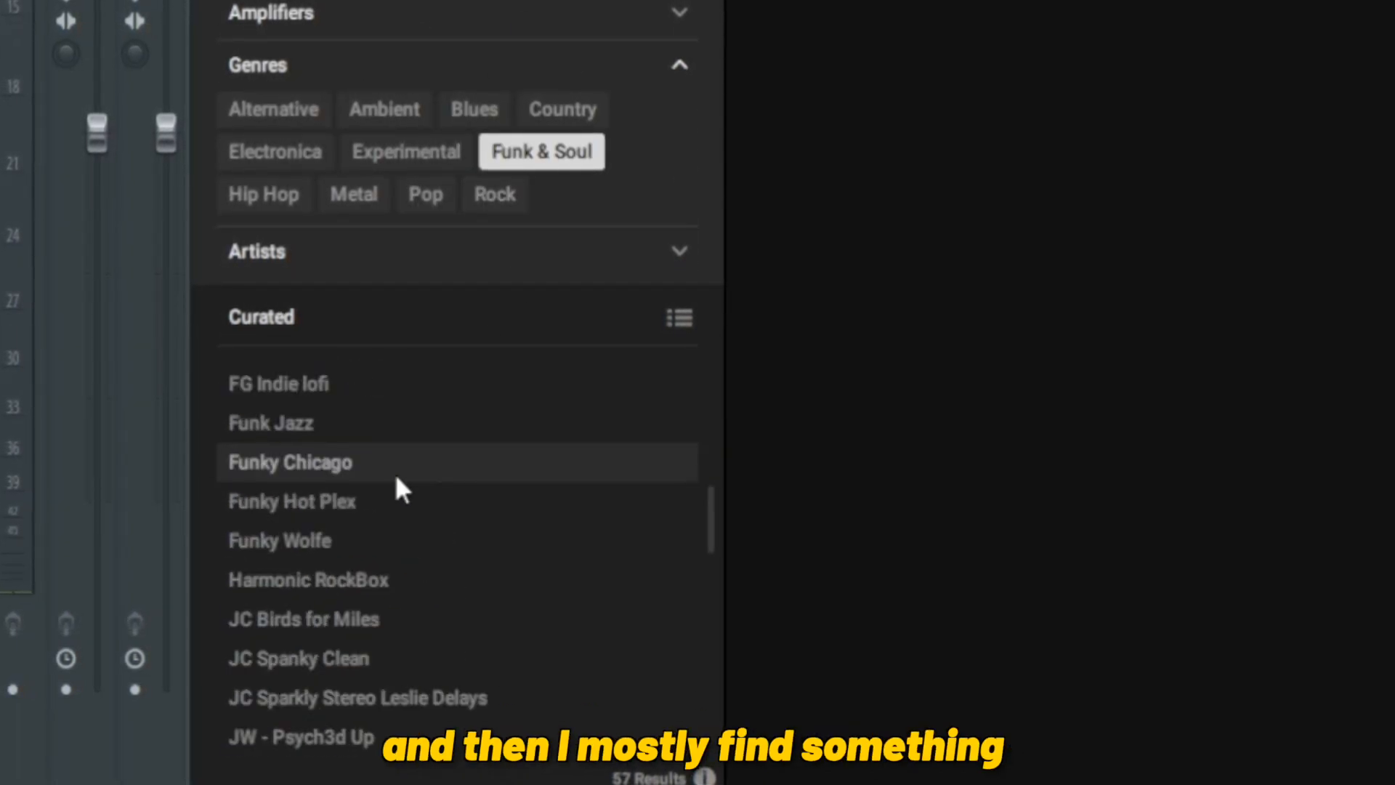
scroll(538, 488, down, 3)
scroll(433, 573, down, 5)
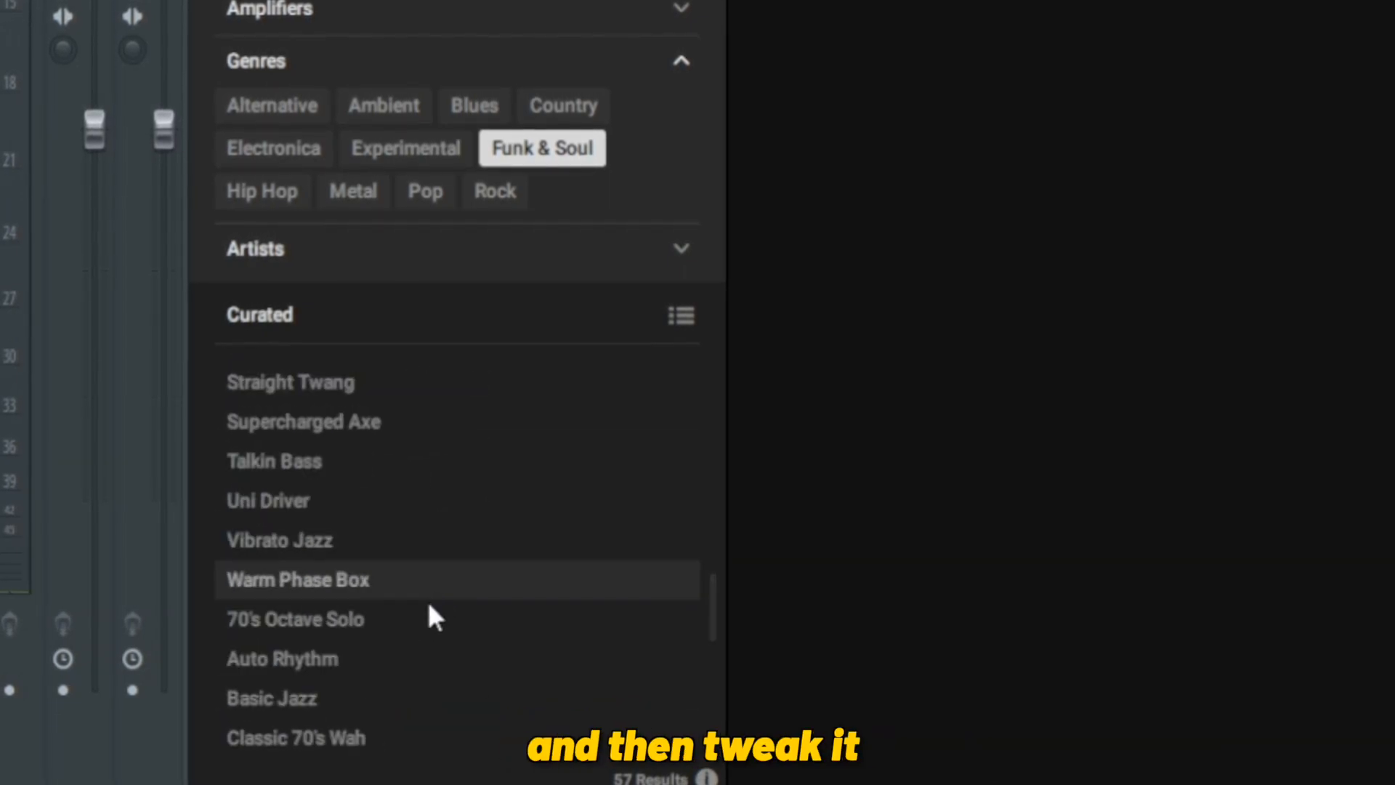
click(274, 482)
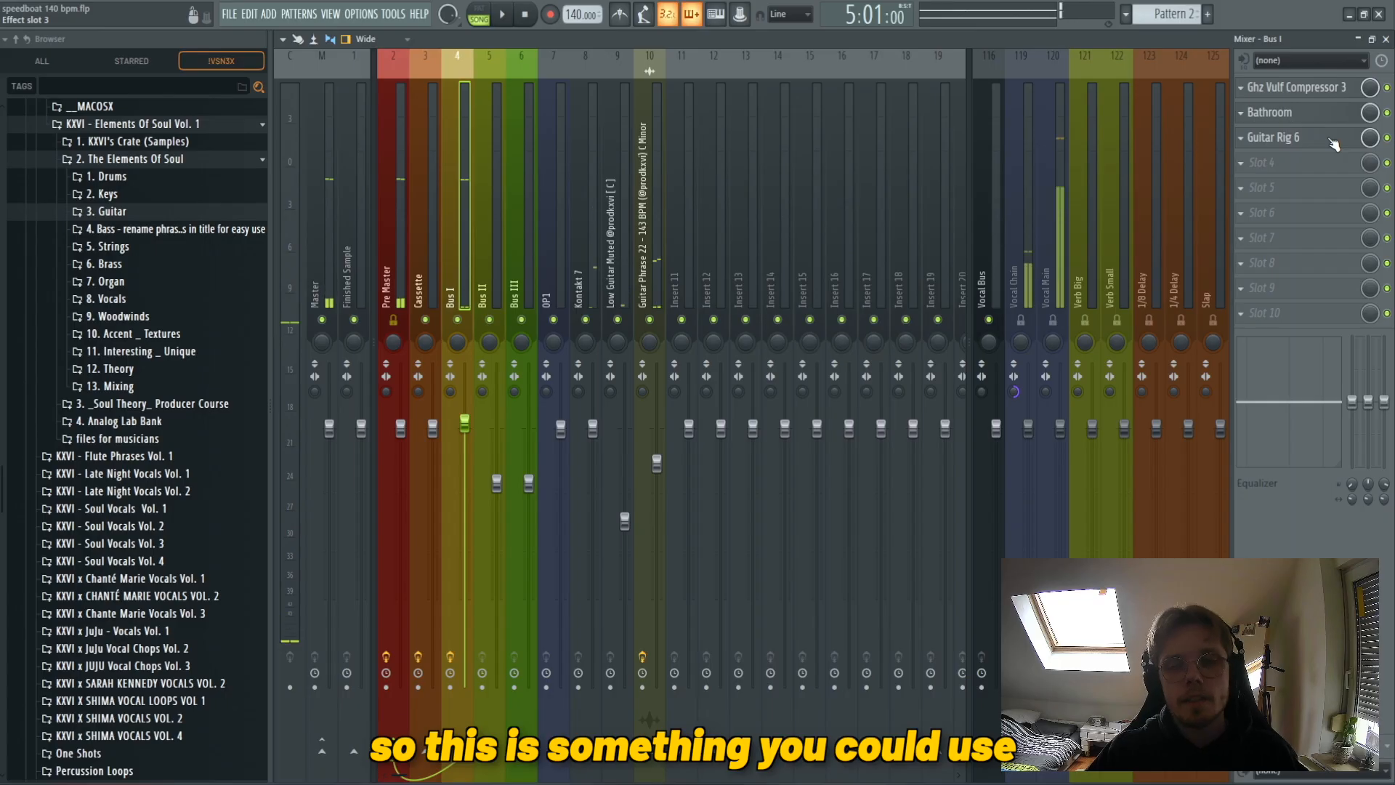
- Bypass Guitar Rig 6 on Bus I, insert Hardcore in effect slot 4, and look through its preset library
click(1387, 139)
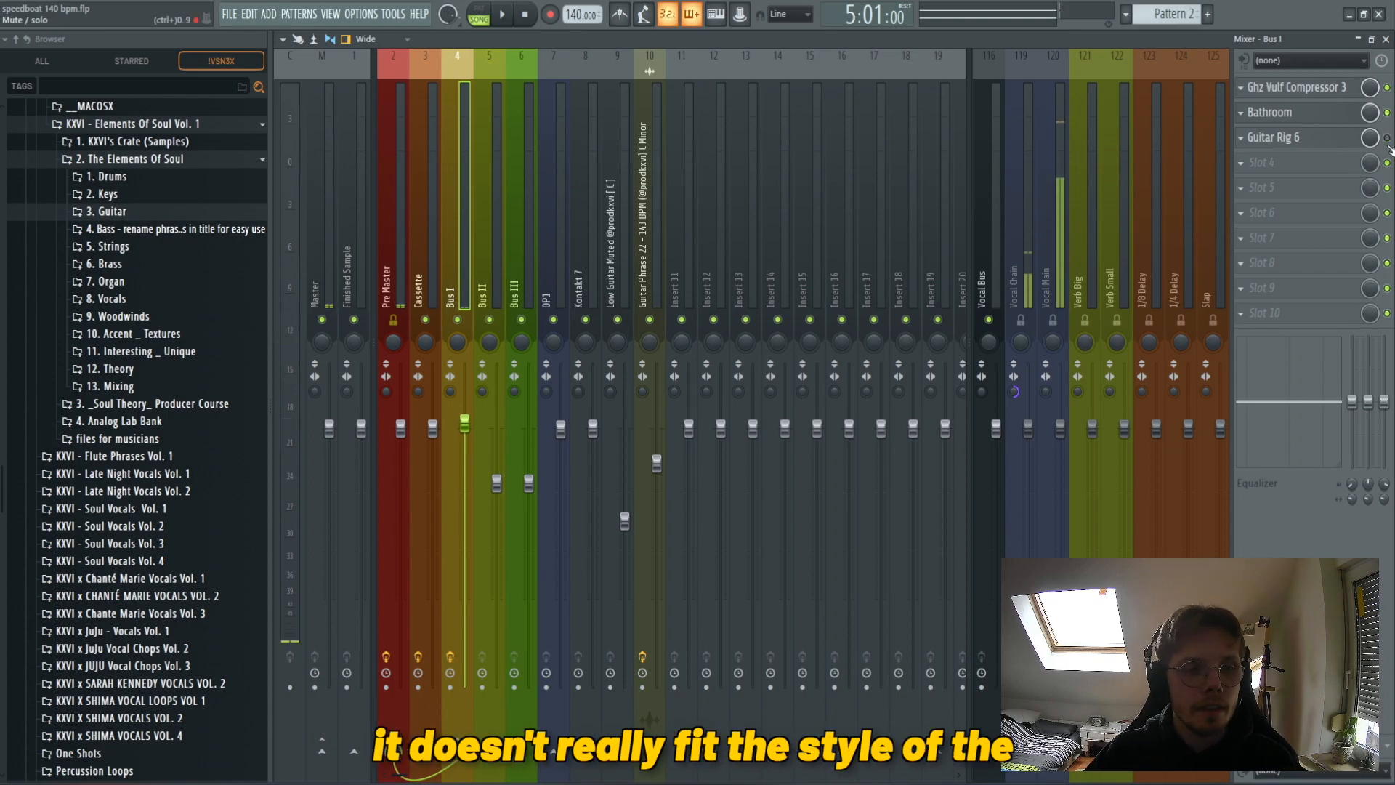
click(1261, 169)
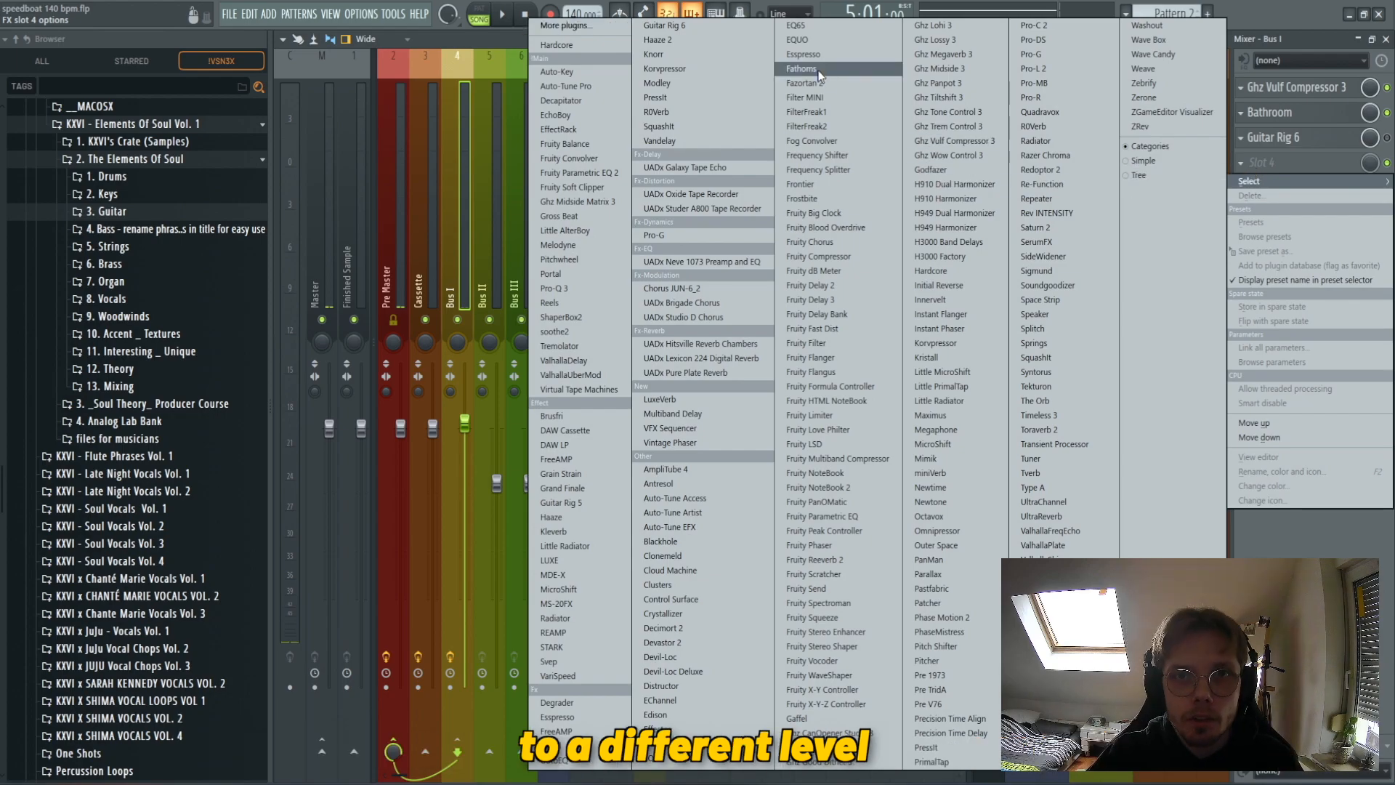
click(939, 271)
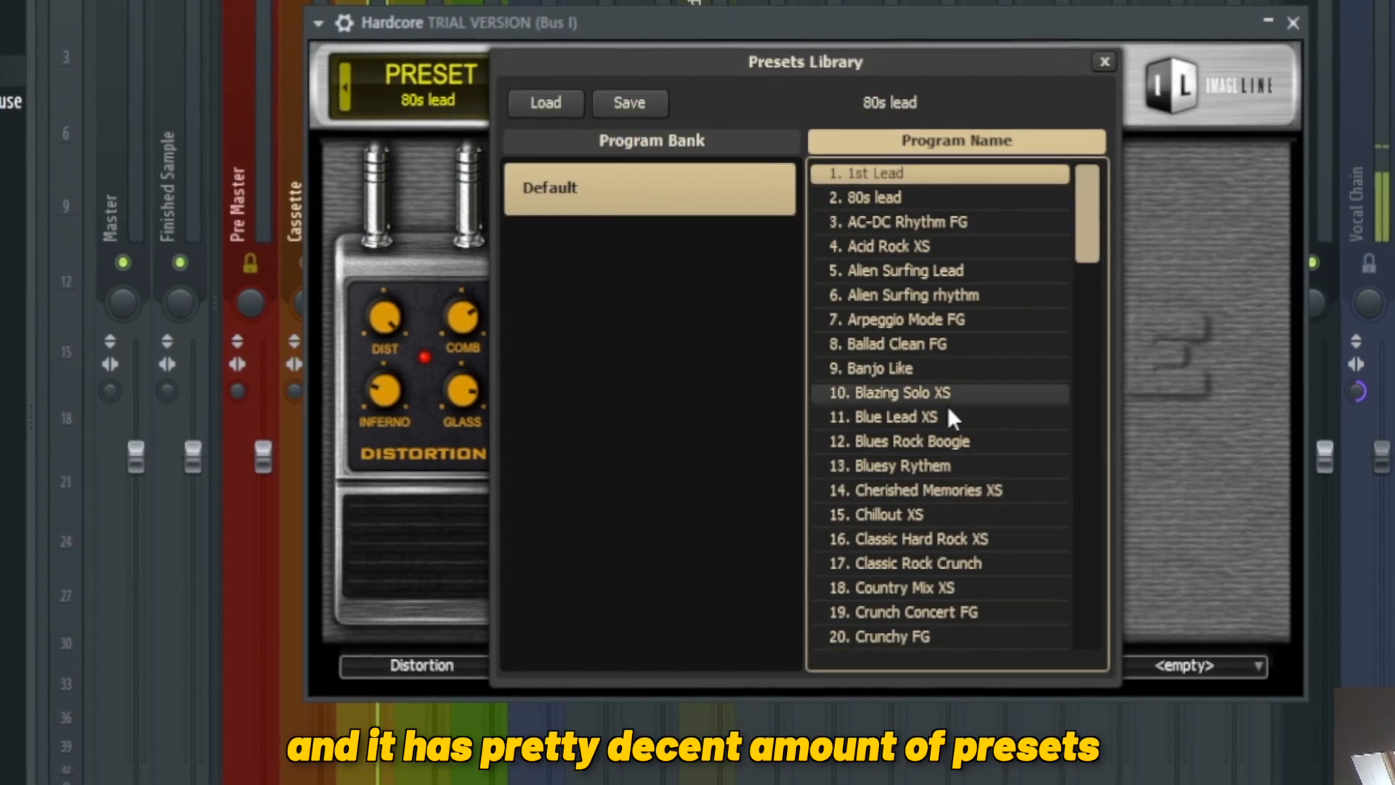
scroll(947, 407, down, 18)
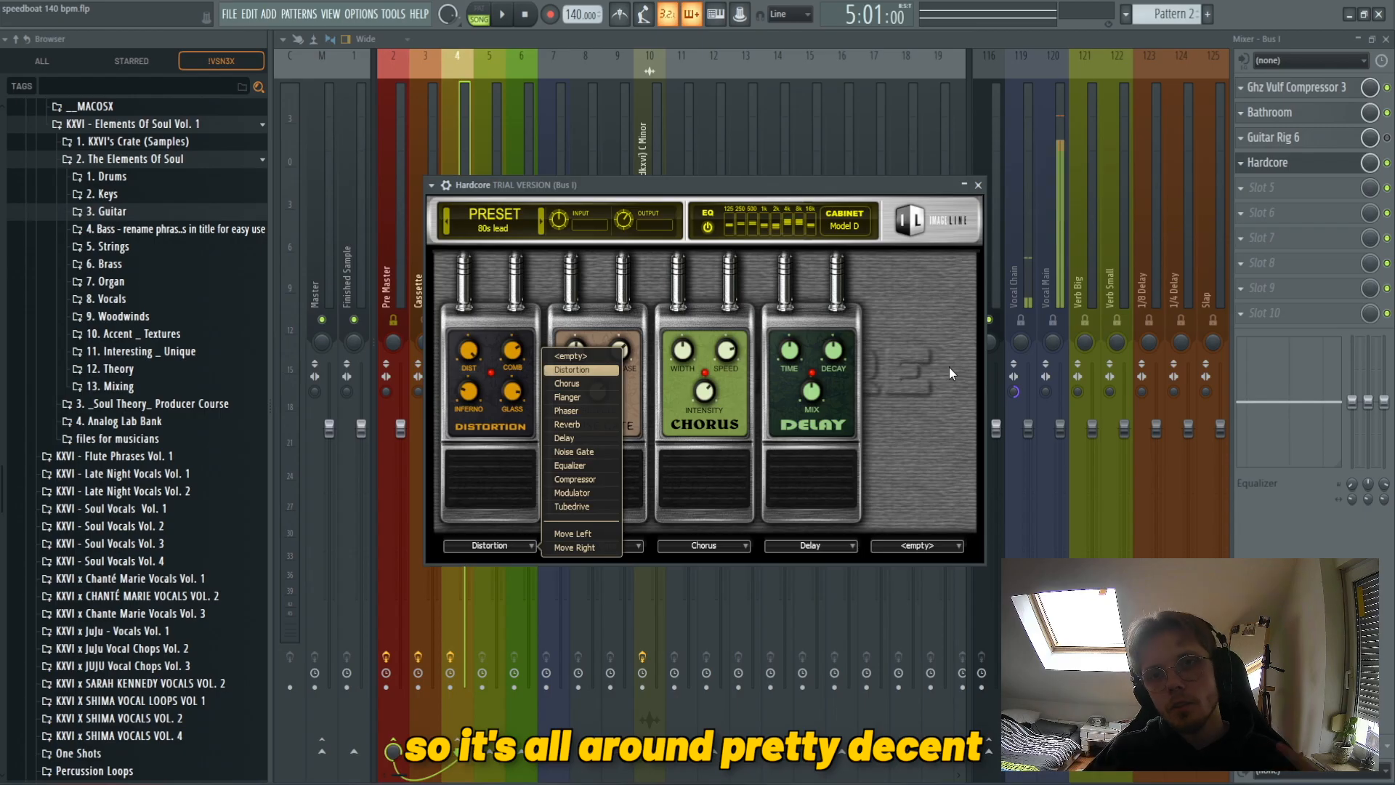
click(949, 368)
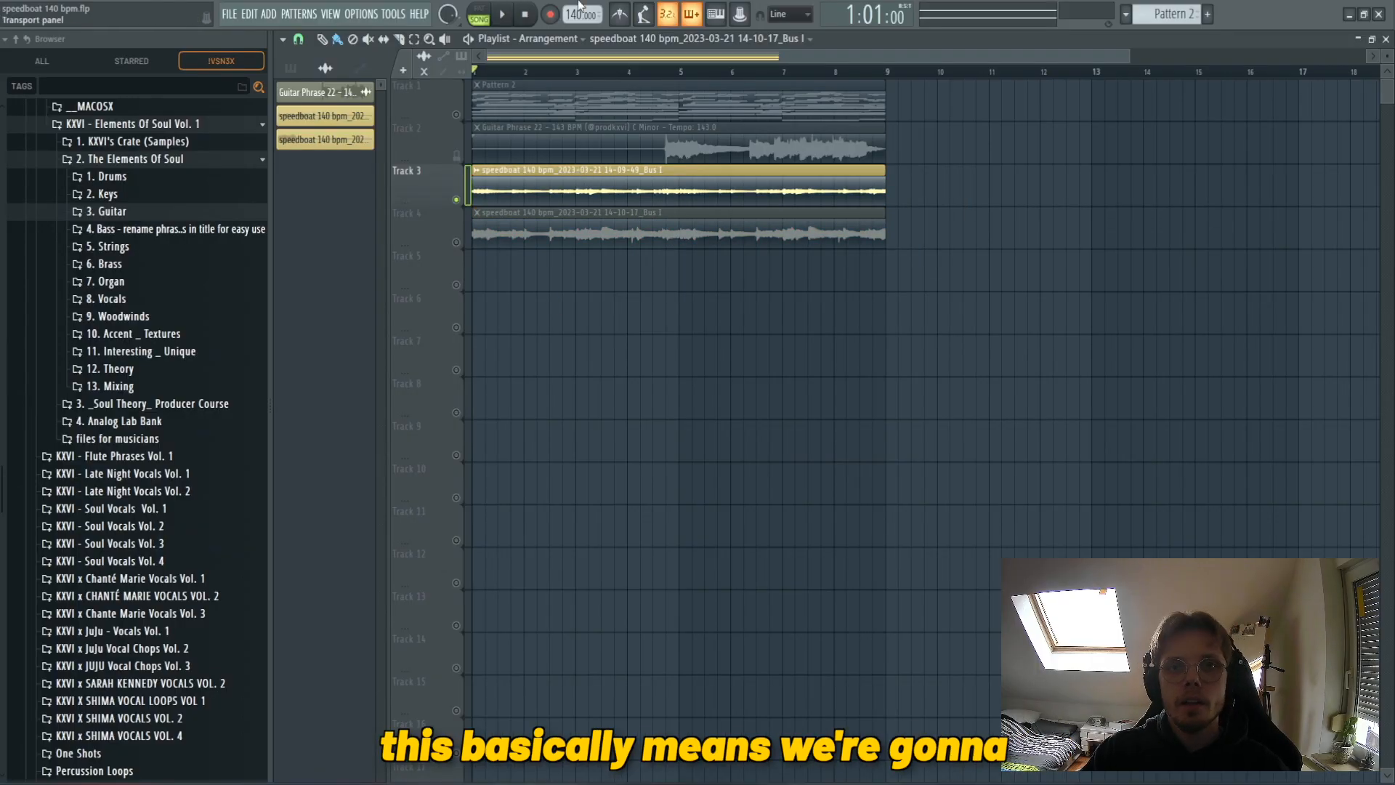
- Open the sample settings of the rendered Bus I clip on Track 3 and set its time-stretching mode to Resample
drag(760, 169, 372, 182)
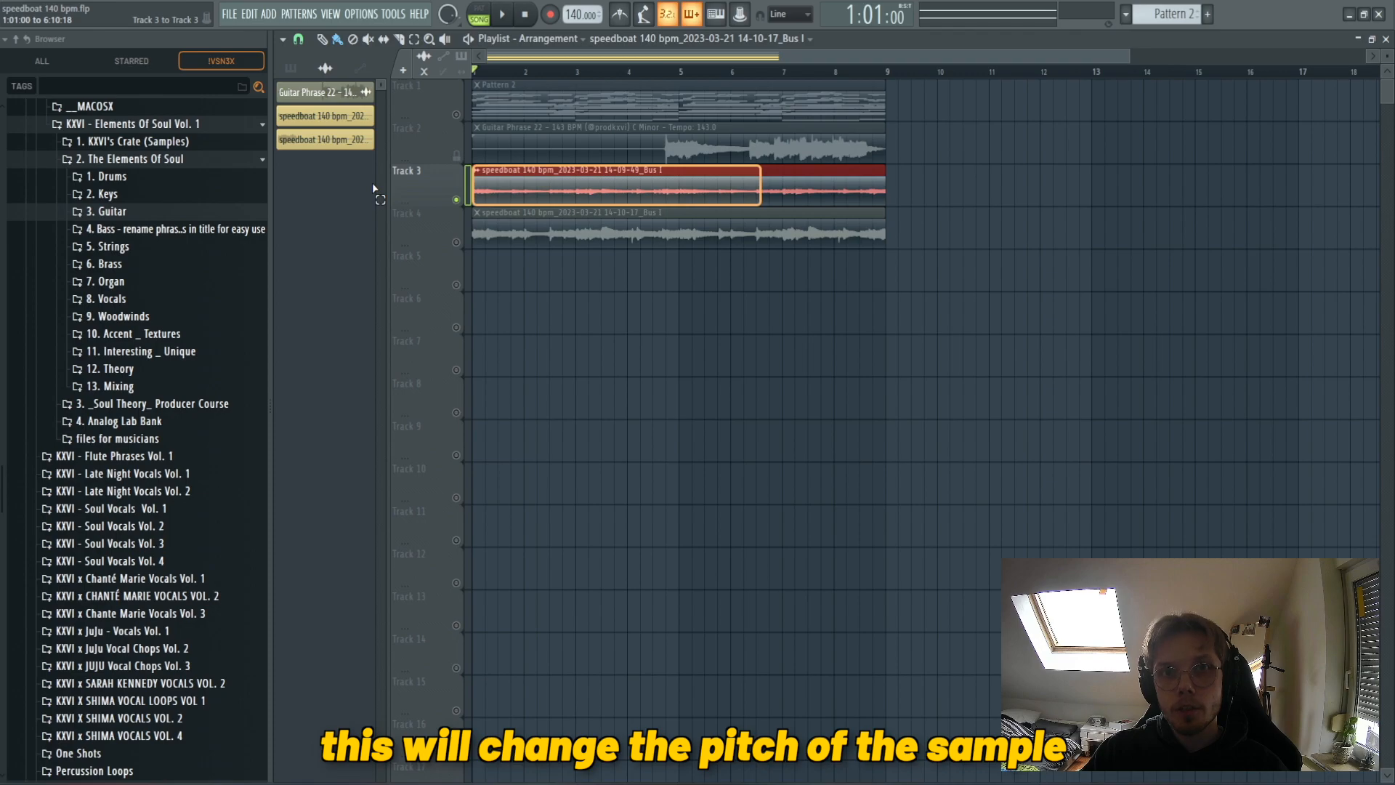
drag(857, 174, 771, 192)
double_click(695, 188)
drag(694, 207, 679, 287)
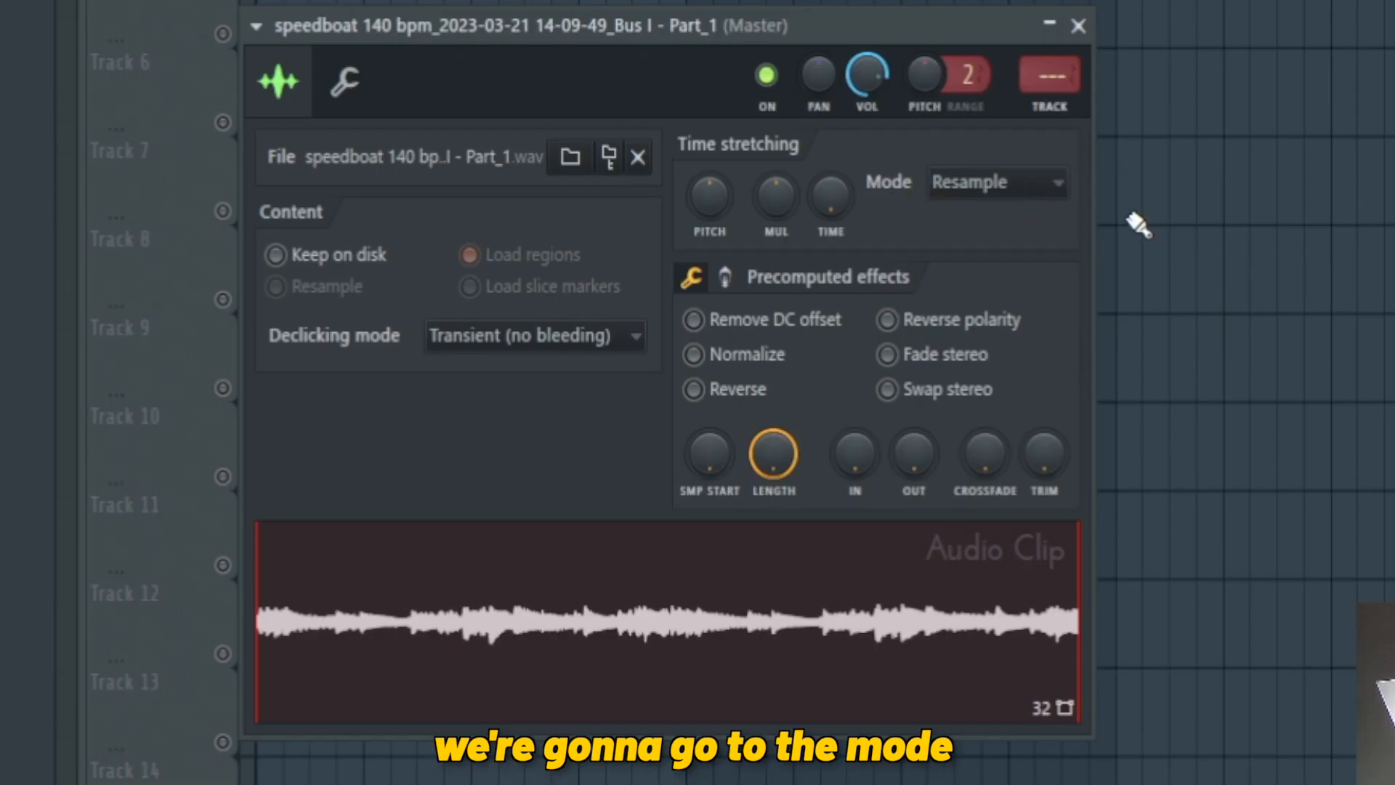
click(995, 182)
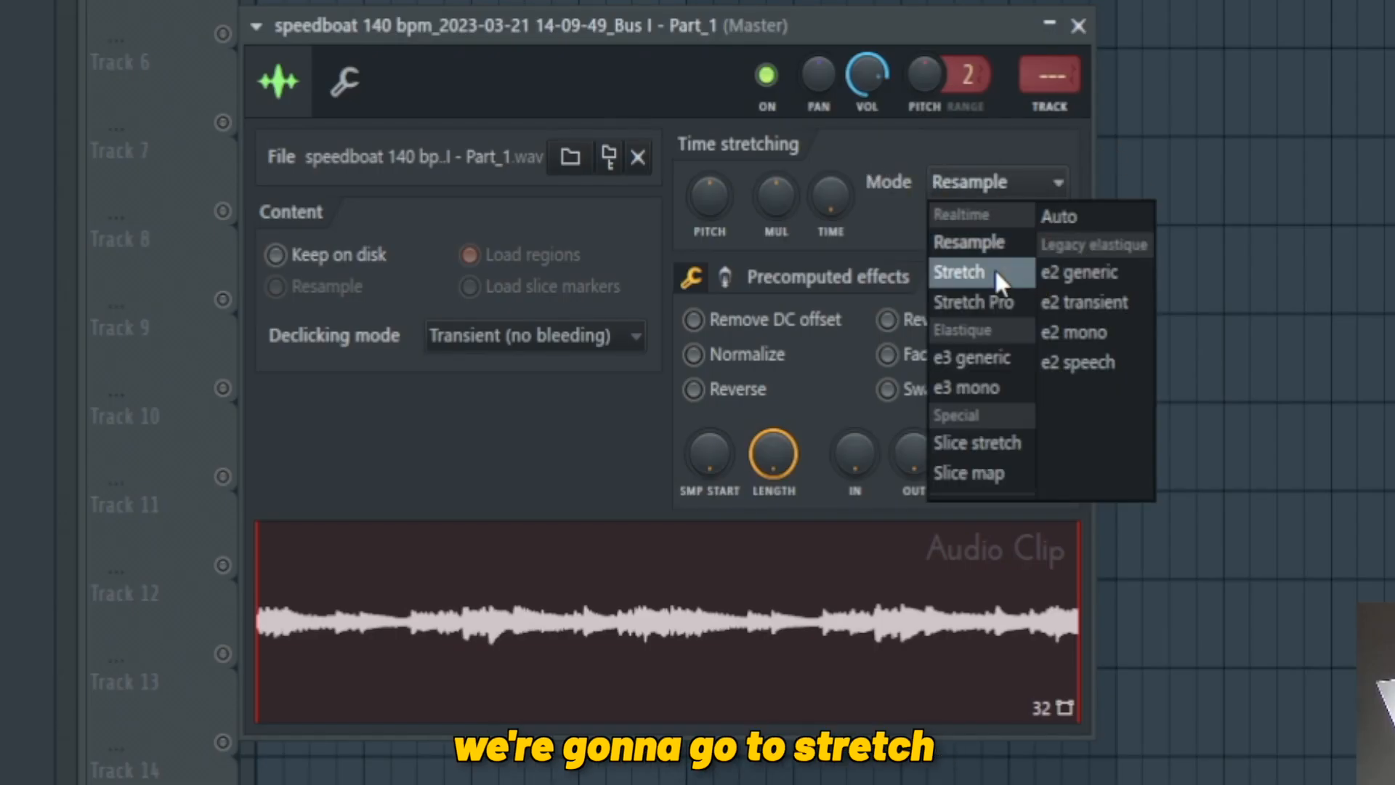
click(995, 268)
click(990, 183)
click(970, 240)
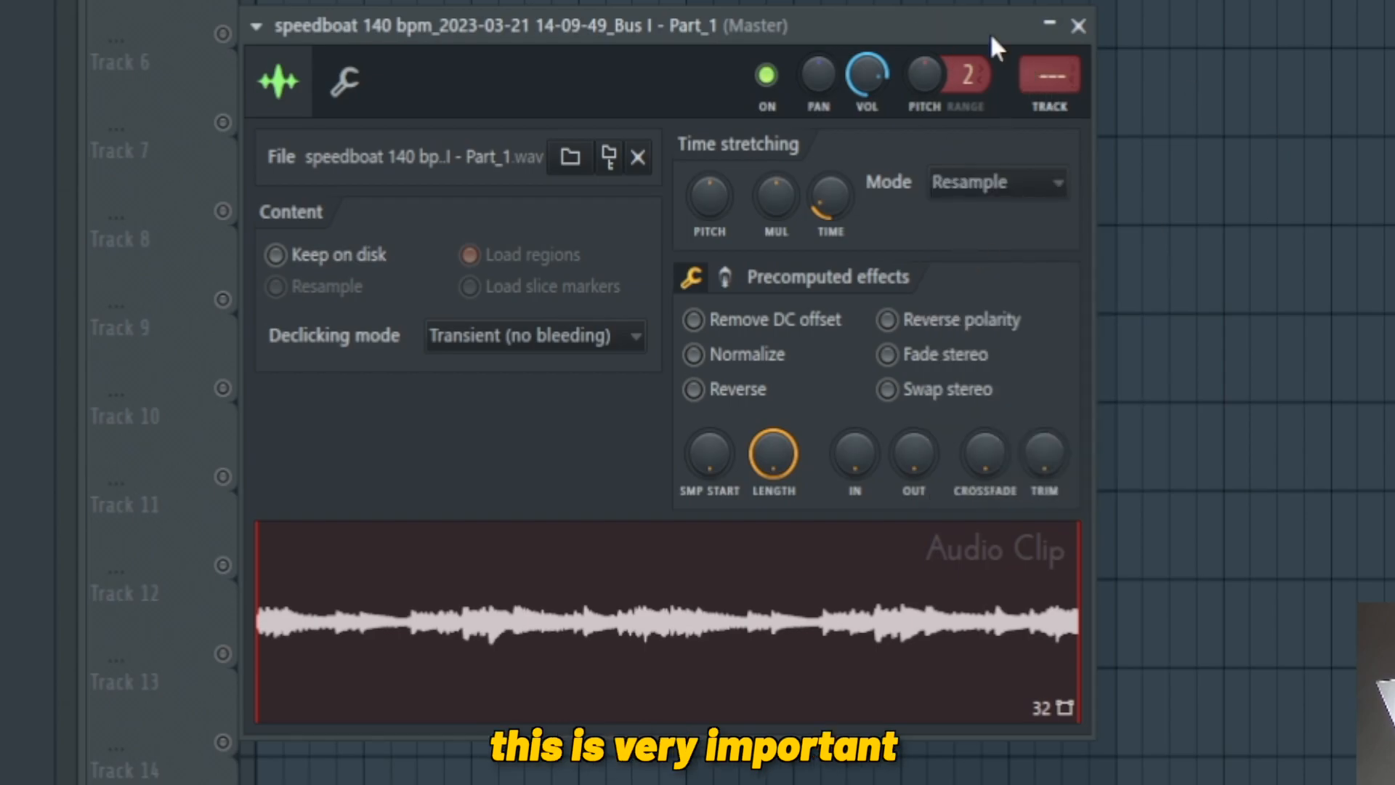
click(1079, 26)
- Lower the project tempo to 118 BPM, play the arrangement to hear the pitch change, and try raising the tempo
double_click(740, 147)
click(756, 304)
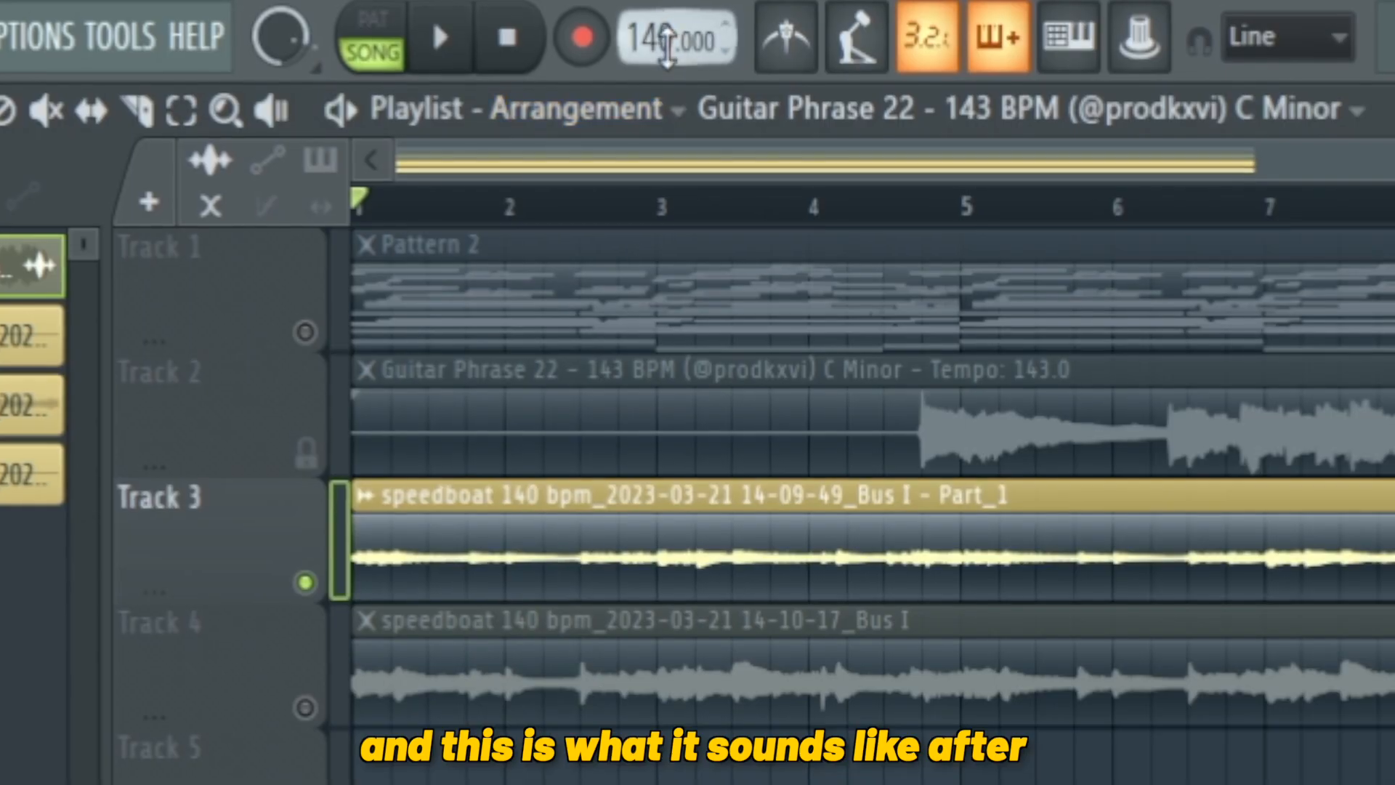
drag(579, 16, 579, 32)
key(space)
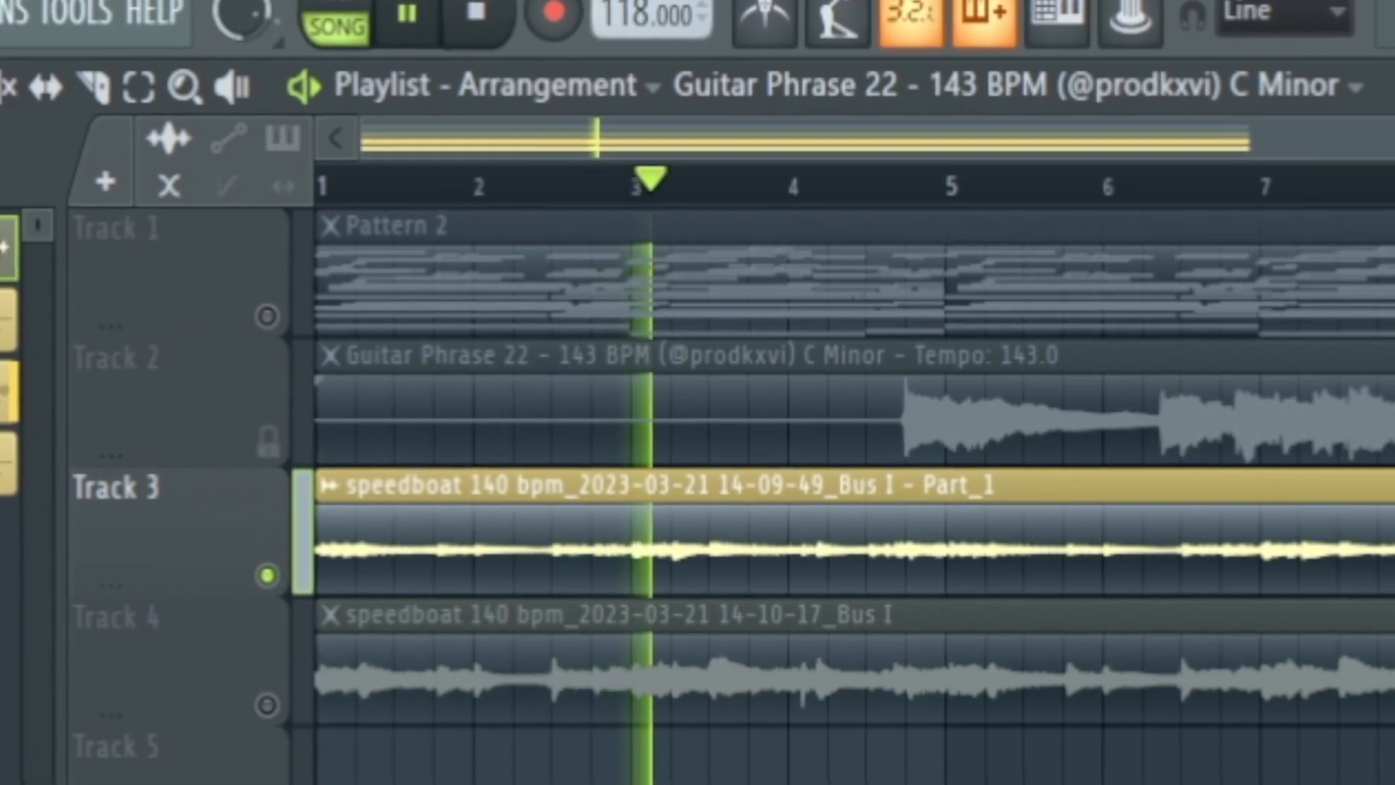
scroll(855, 465, down, 2)
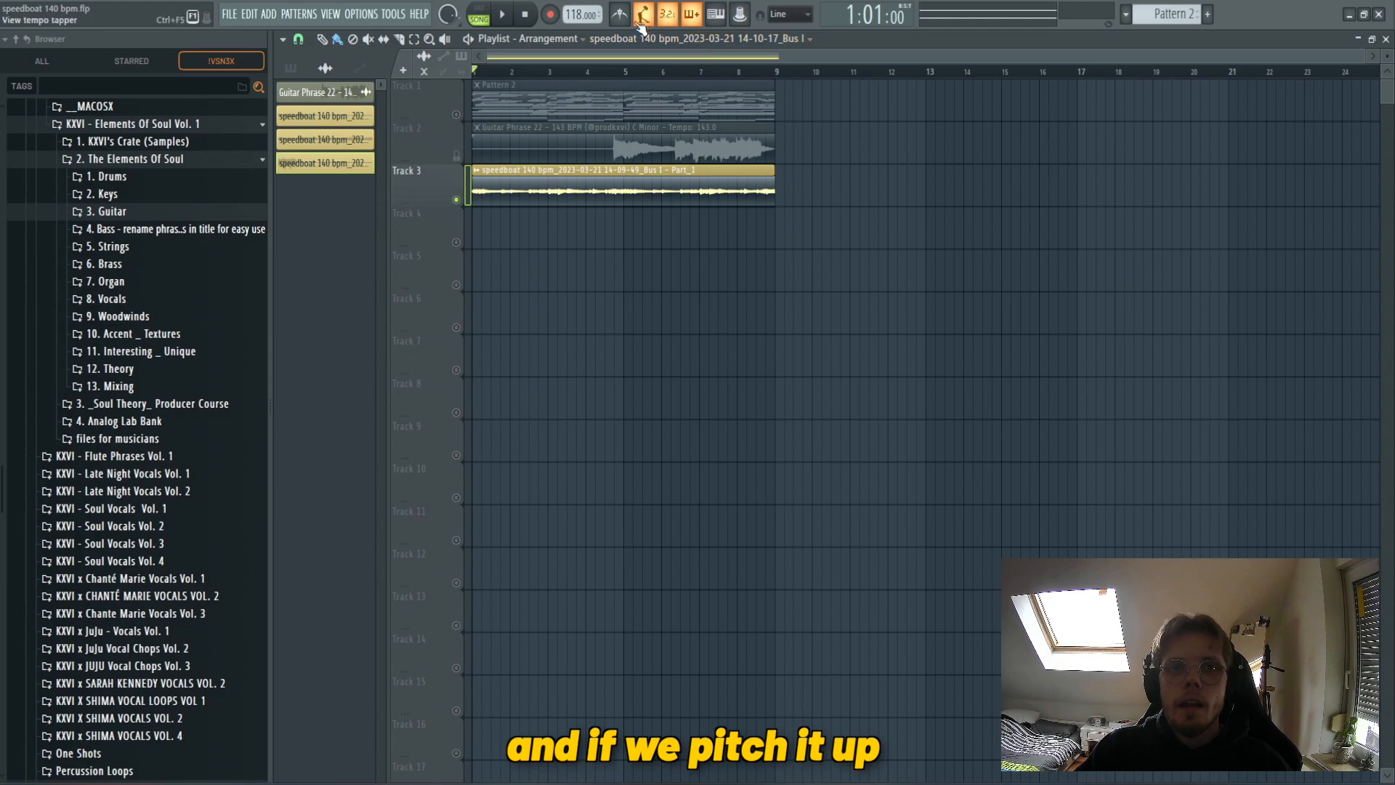
drag(574, 15, 573, 6)
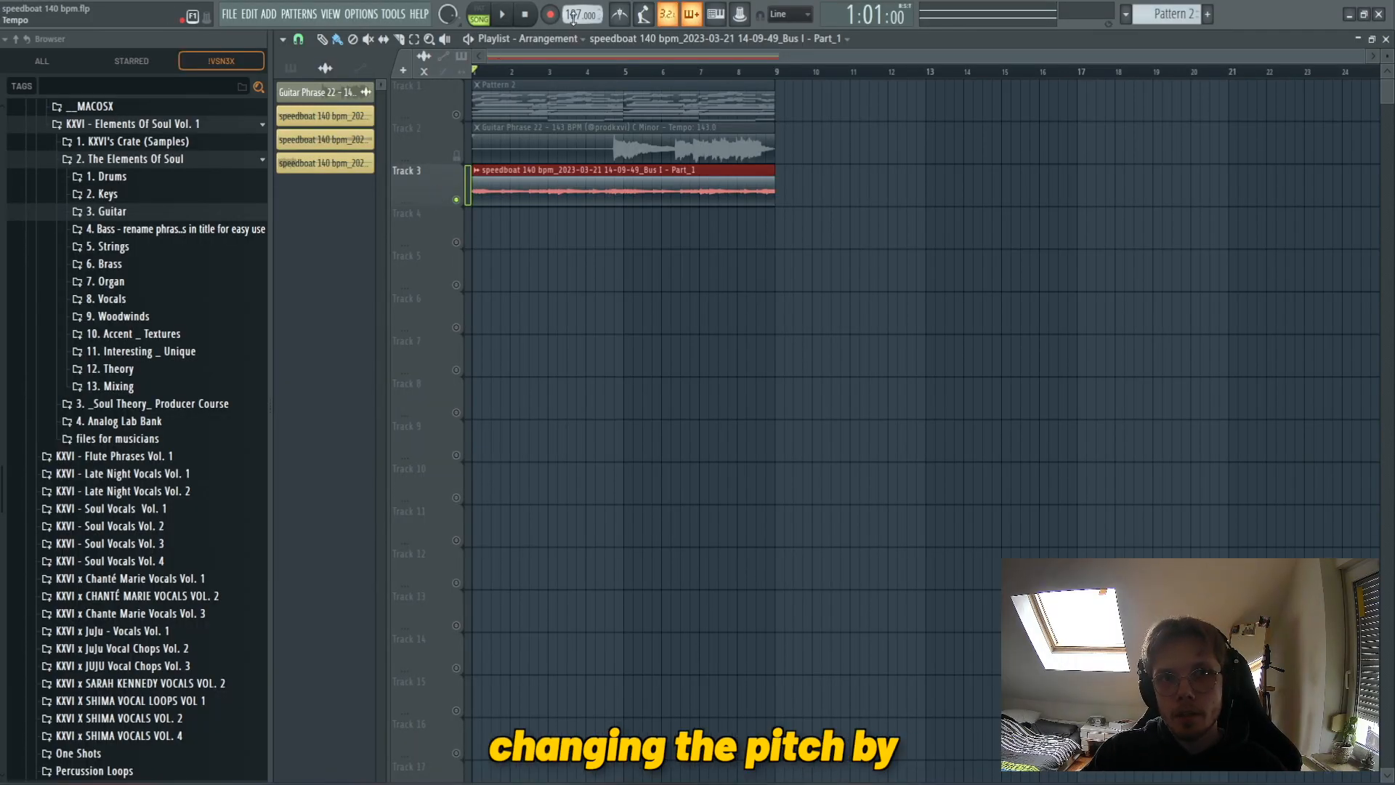
- Insert Melodyne in the second effect slot of the Part_1 guitar clip's mixer track
key(F9)
click(1241, 113)
mouse_move(1268, 129)
click(581, 26)
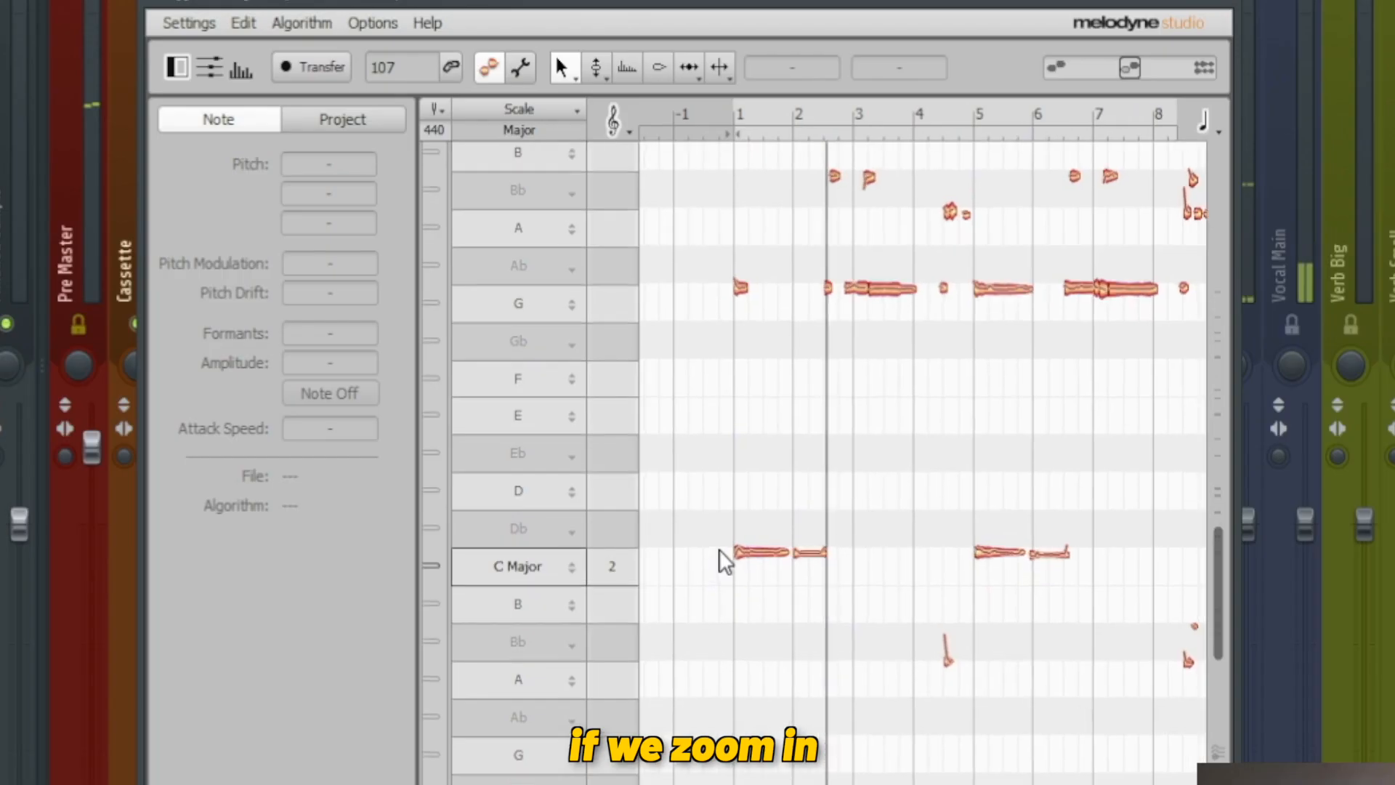
- Check in Melodyne how many cents several of the guitar loop's C and G notes are off pitch
click(761, 552)
scroll(870, 289, up, 1)
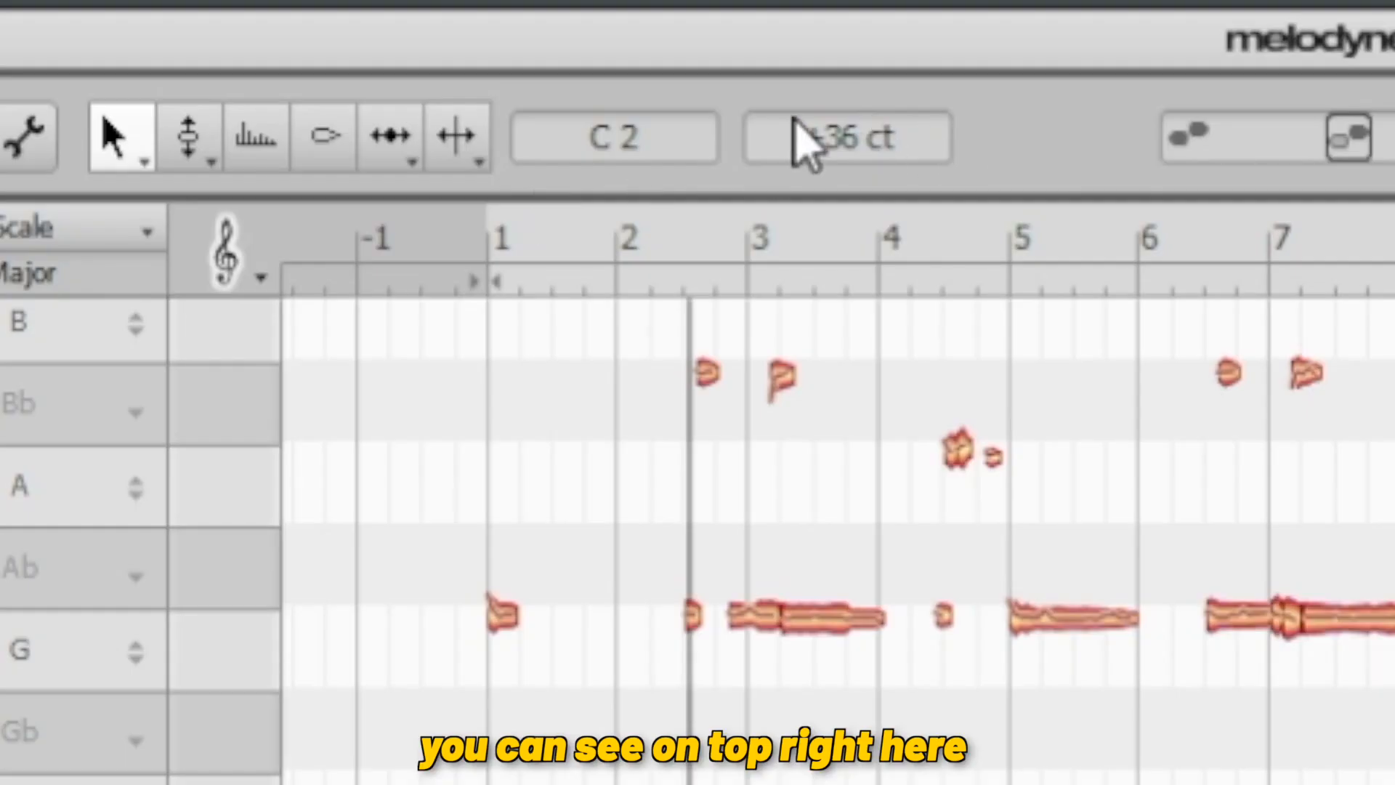
scroll(870, 290, up, 1)
click(906, 377)
scroll(819, 355, up, 4)
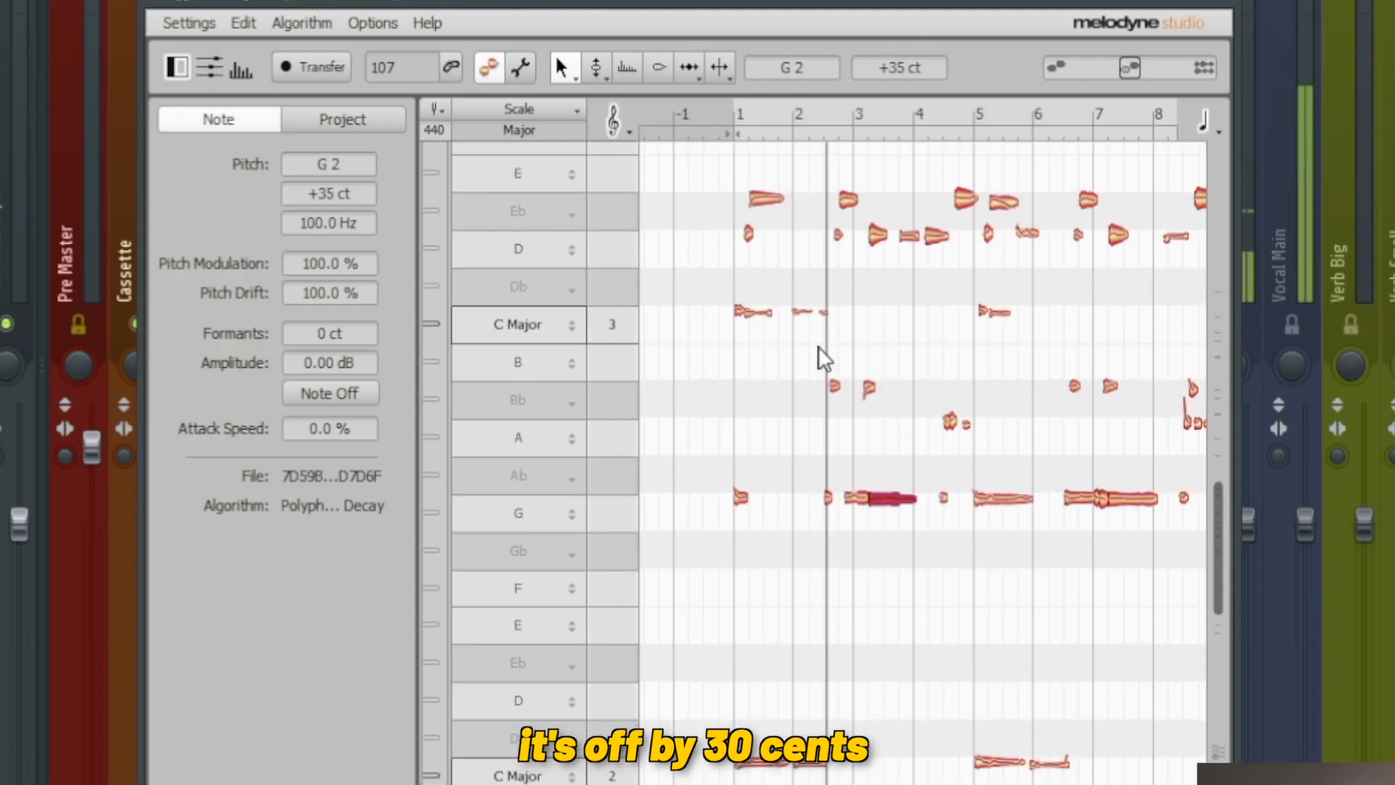
click(752, 312)
scroll(795, 323, up, 2)
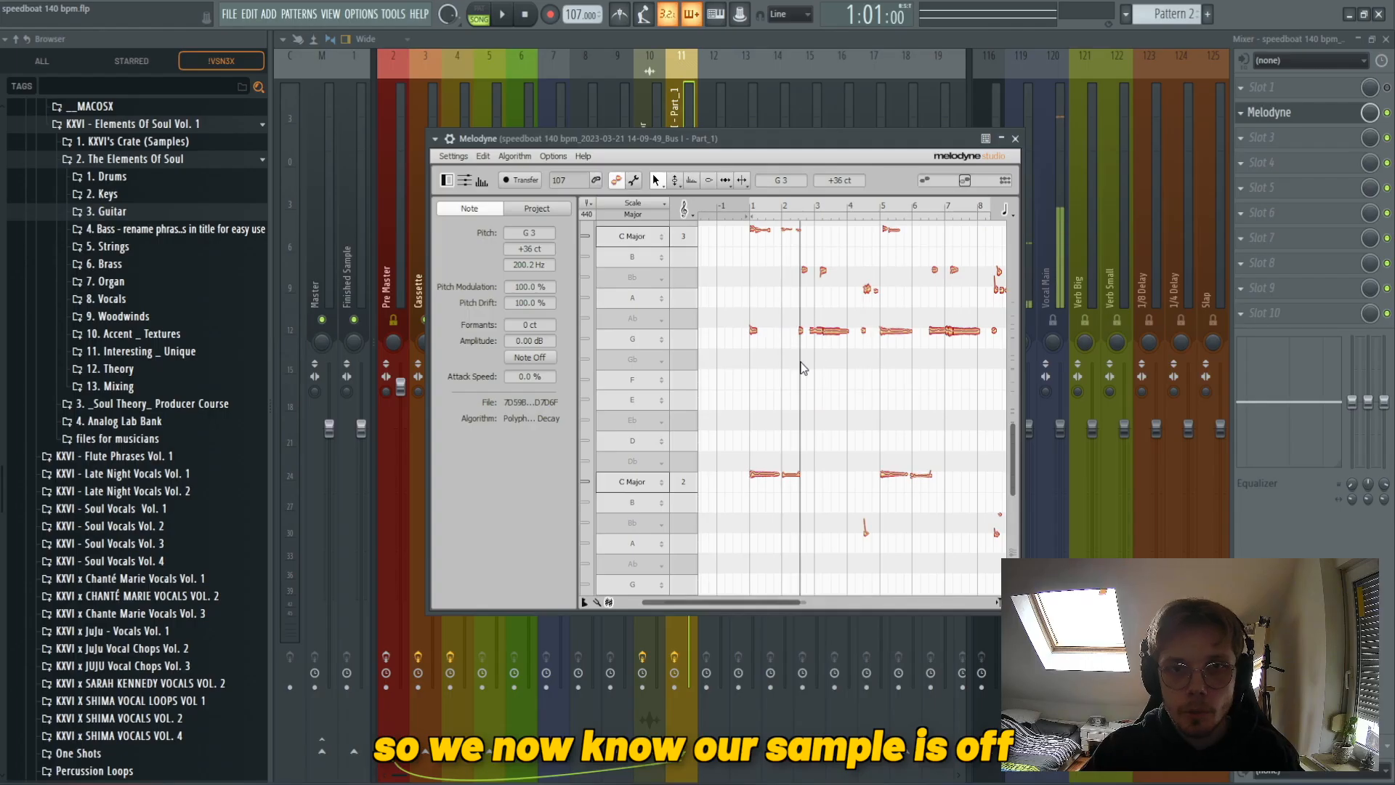
click(1241, 118)
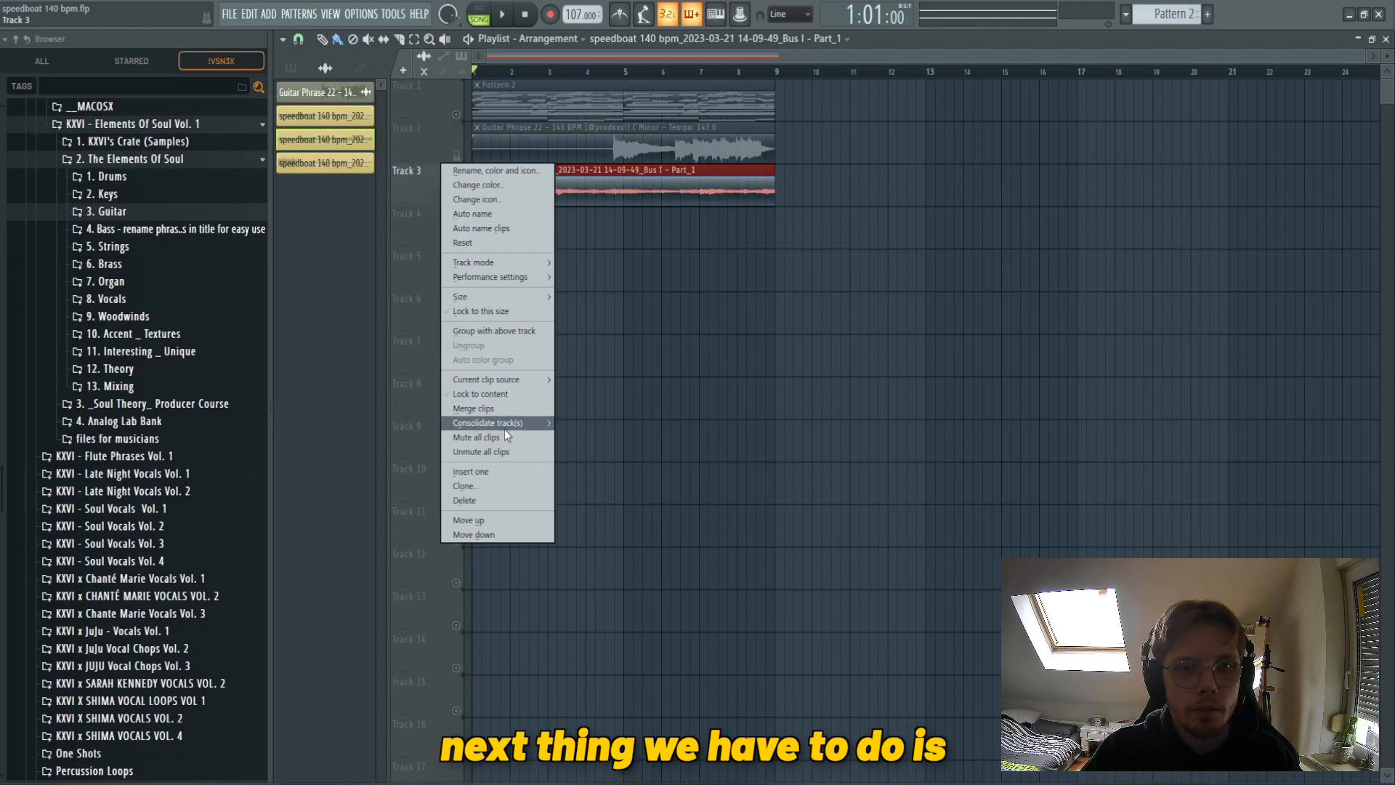
- Consolidate playlist Track 3, set the new clip's time-stretching mode to Stretch, and audition it in playback
mouse_move(506, 429)
click(577, 428)
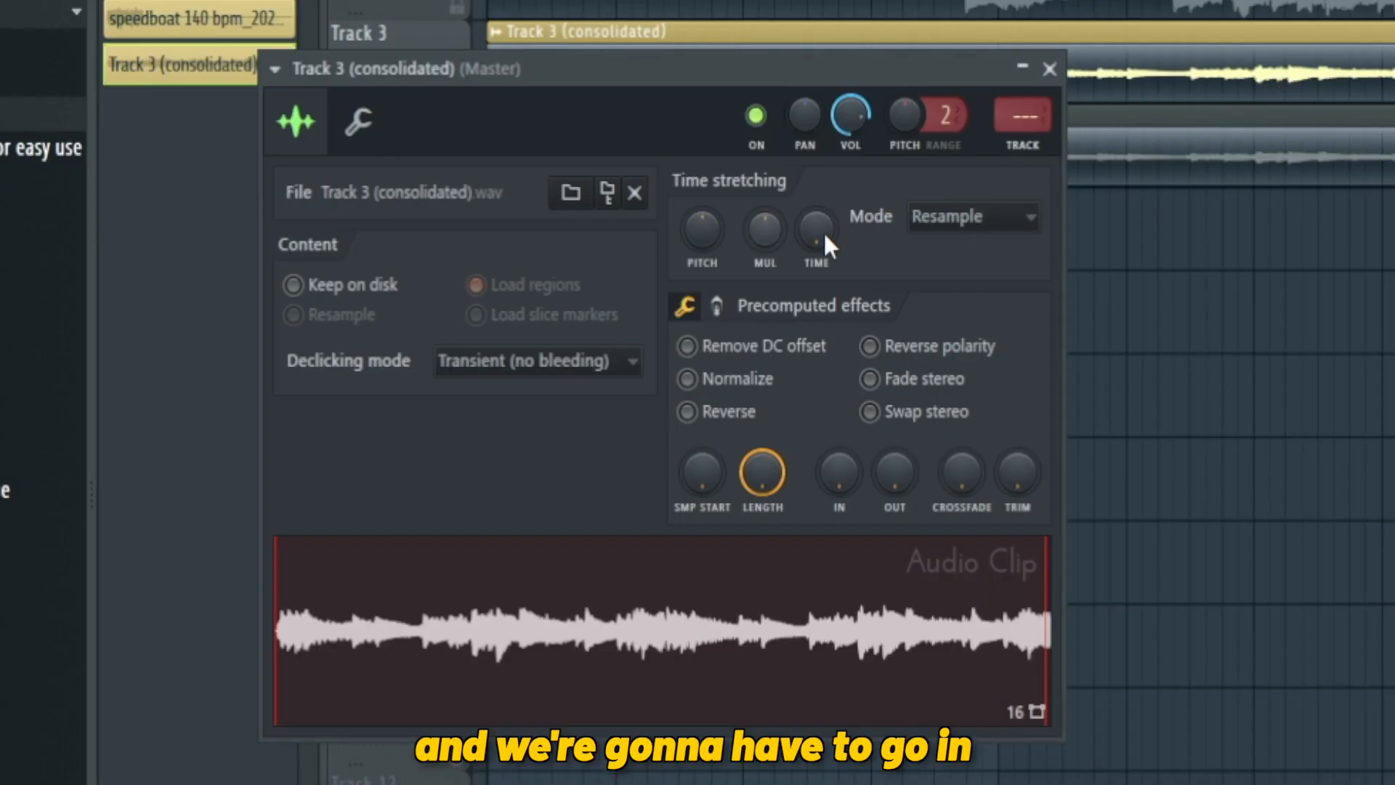
click(970, 216)
click(945, 298)
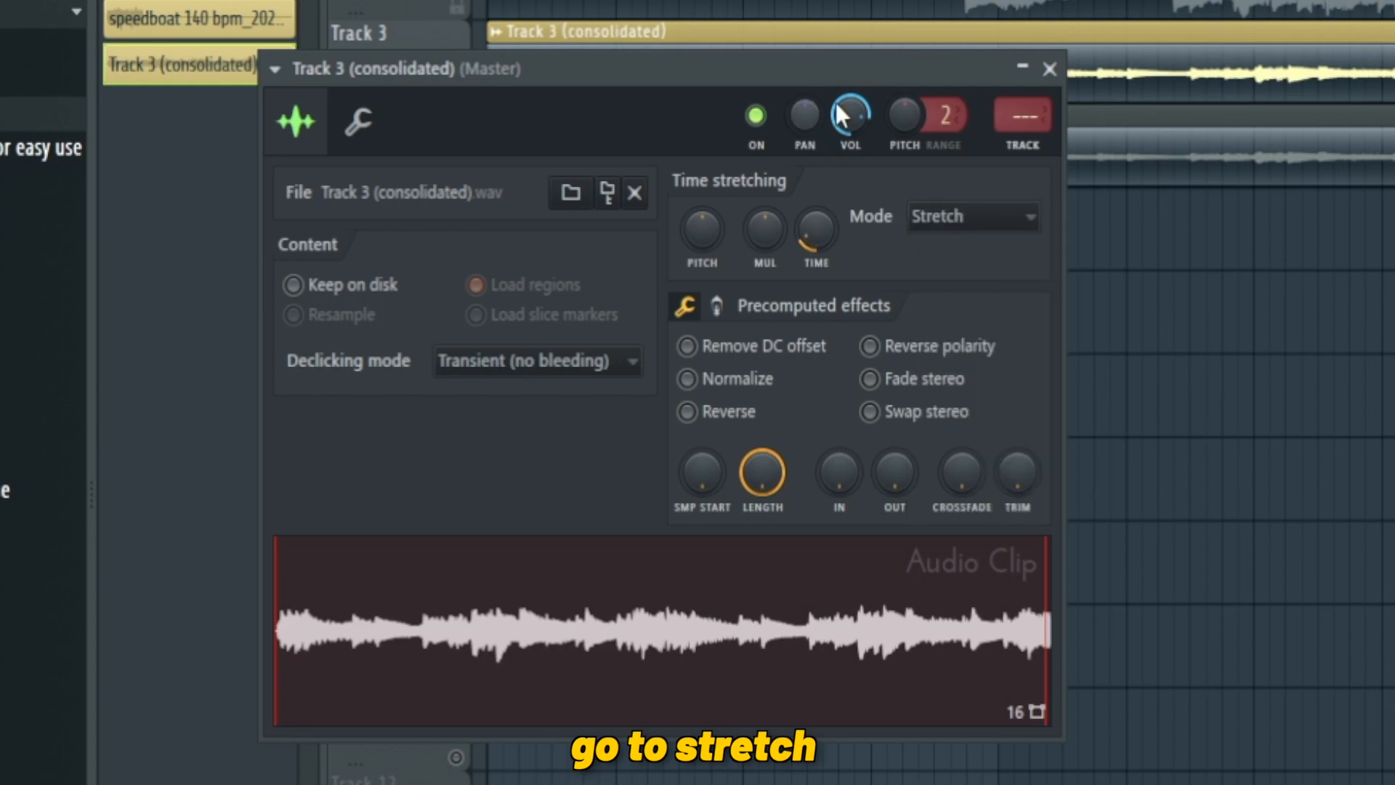
key(space)
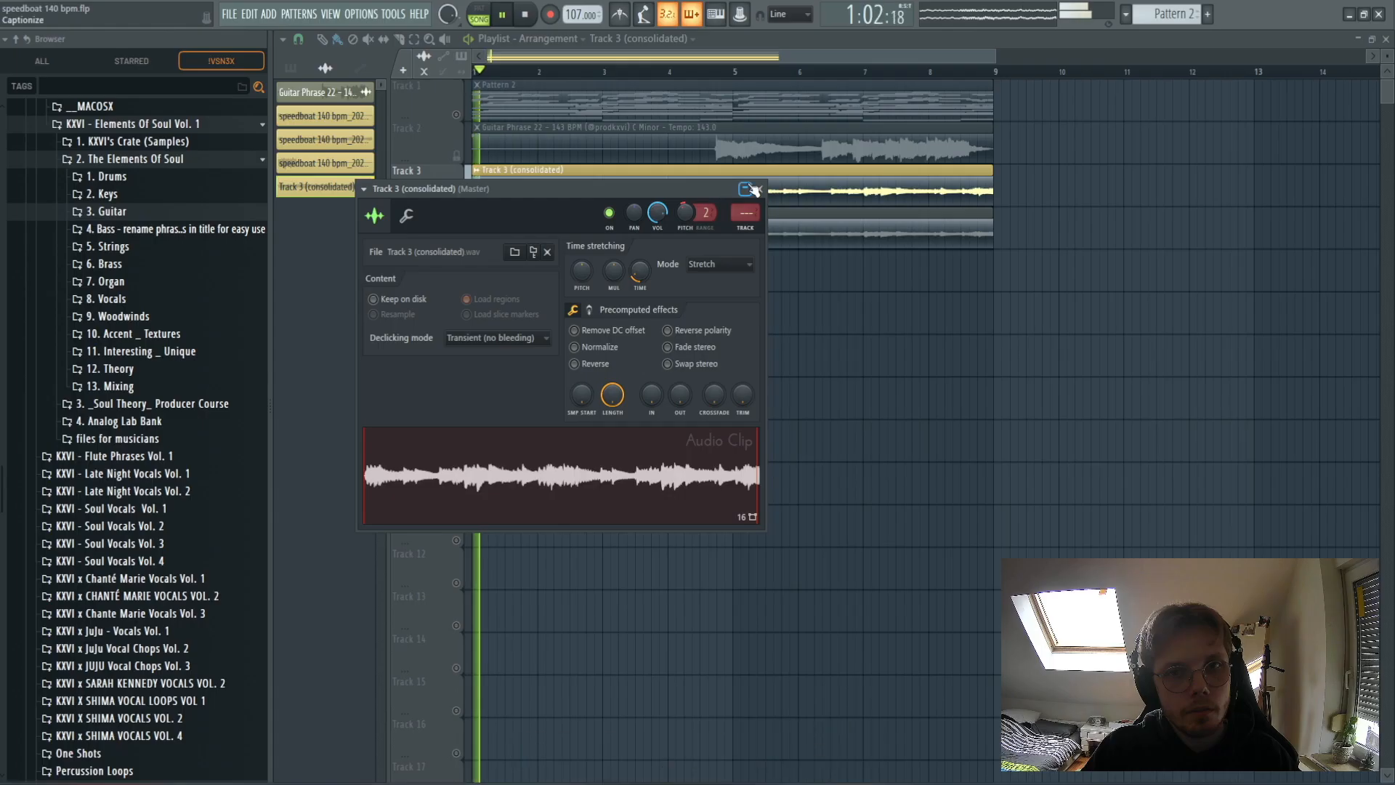
click(1050, 69)
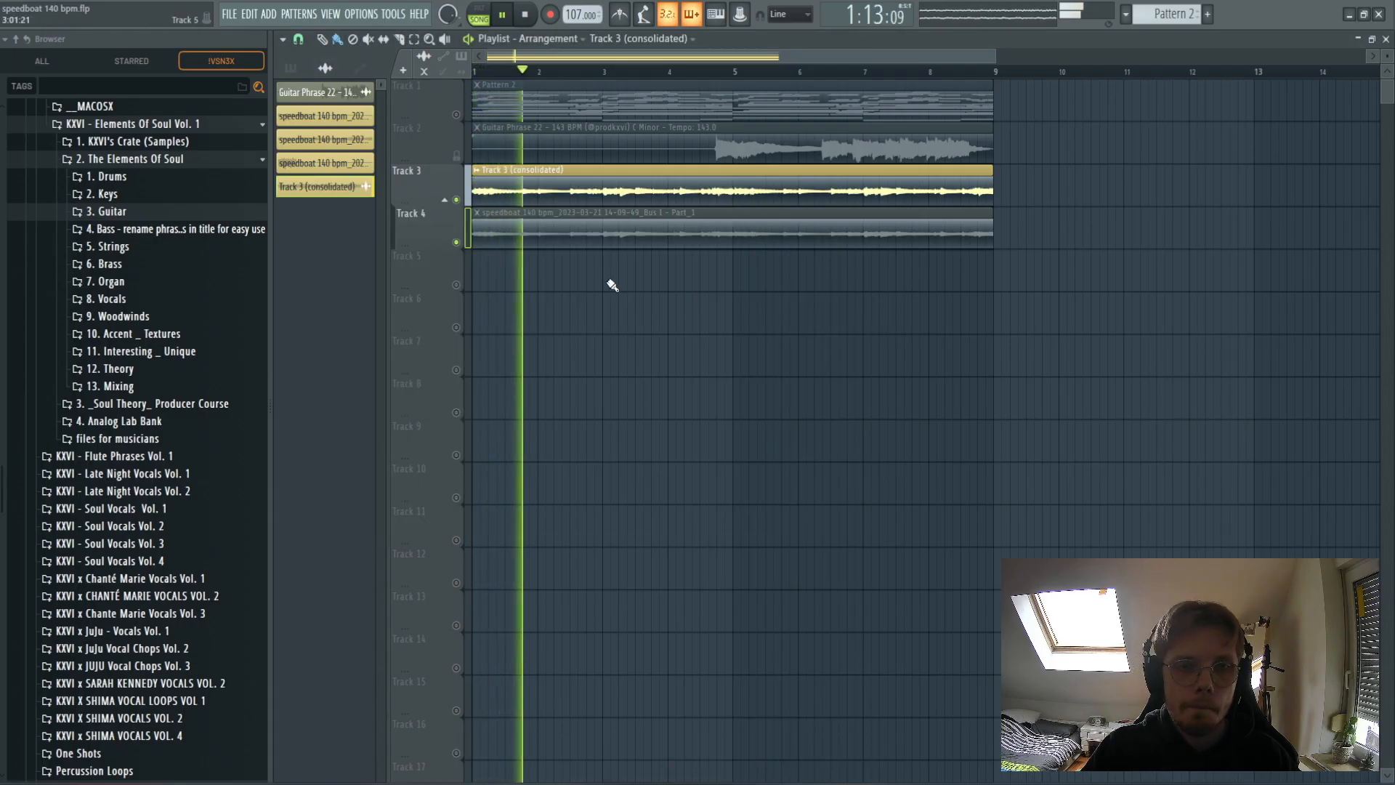
scroll(612, 286, down, 2)
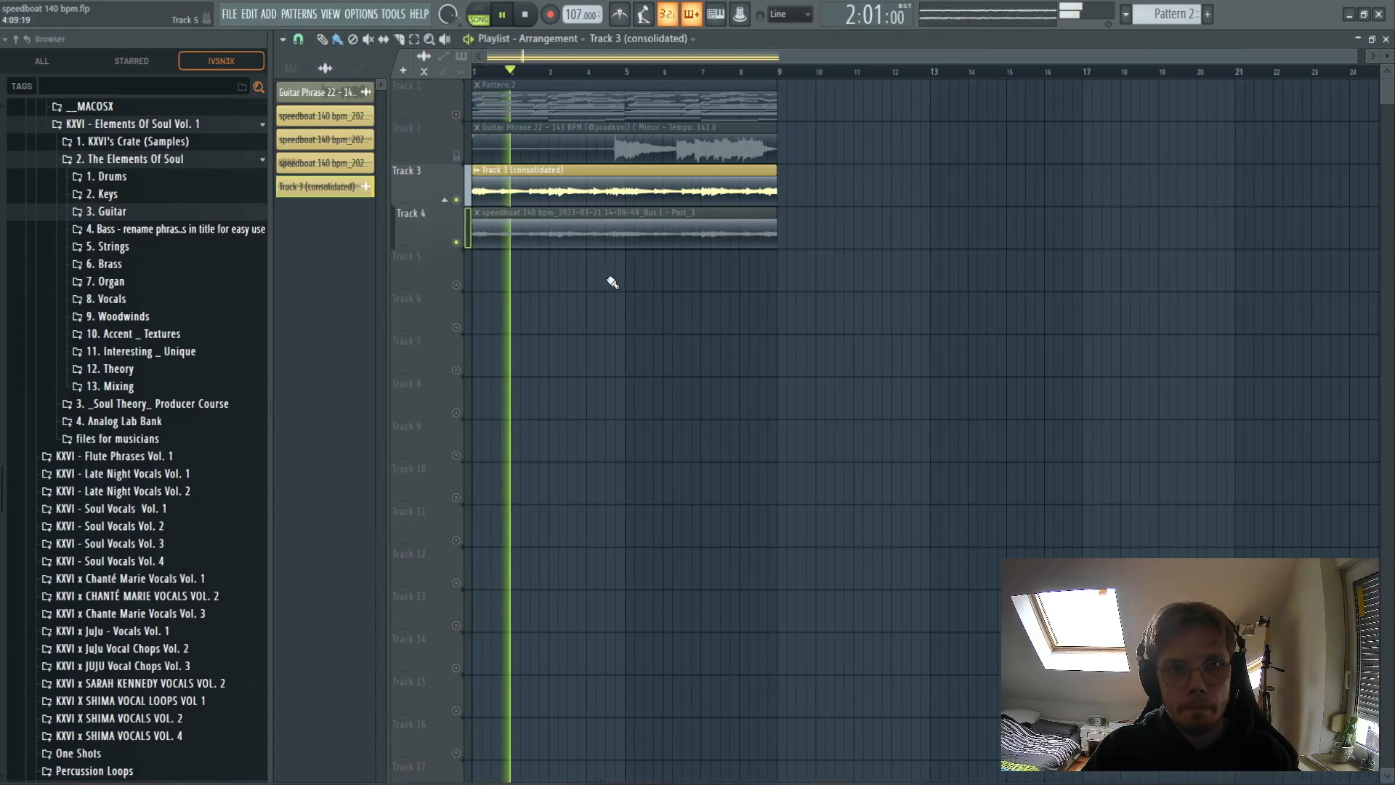